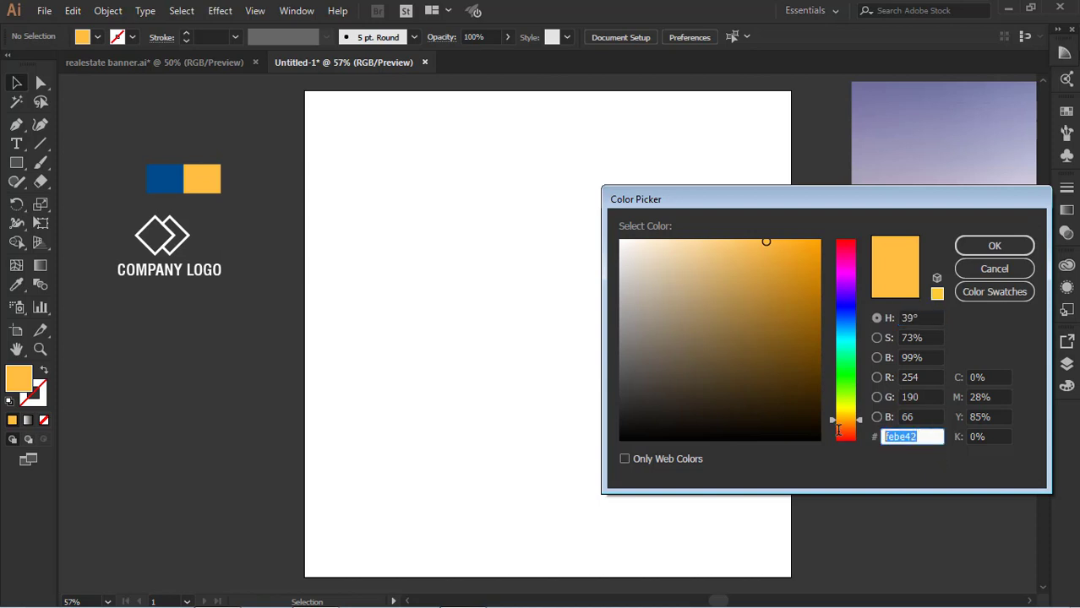
Check the hex colour codes of the yellow and blue swatches without changing them
left_click(989, 245)
left_click(44, 370)
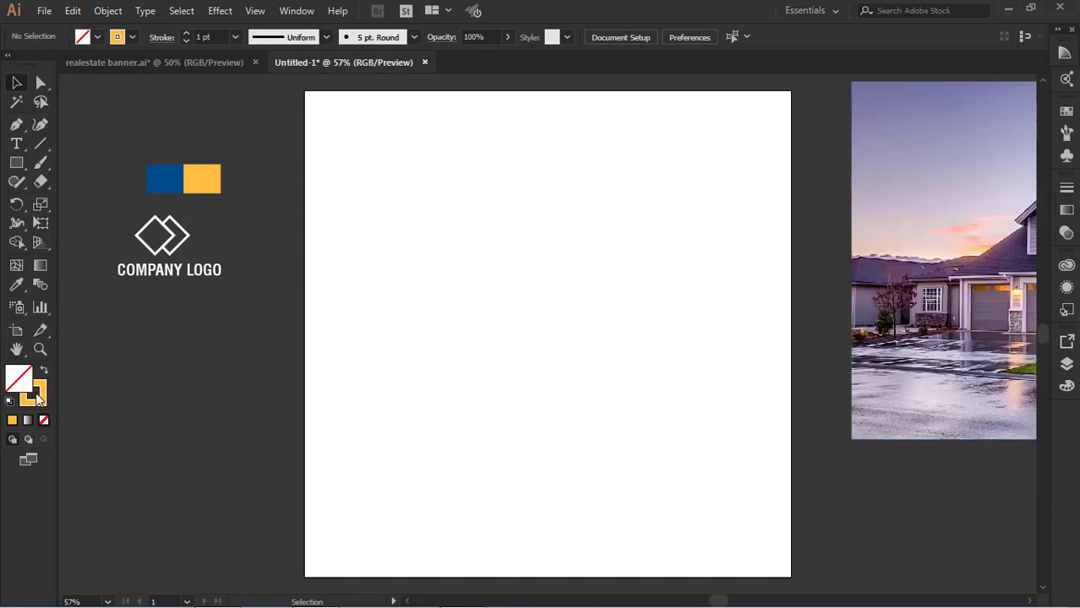
left_click(45, 370)
left_click(165, 178)
double_click(18, 380)
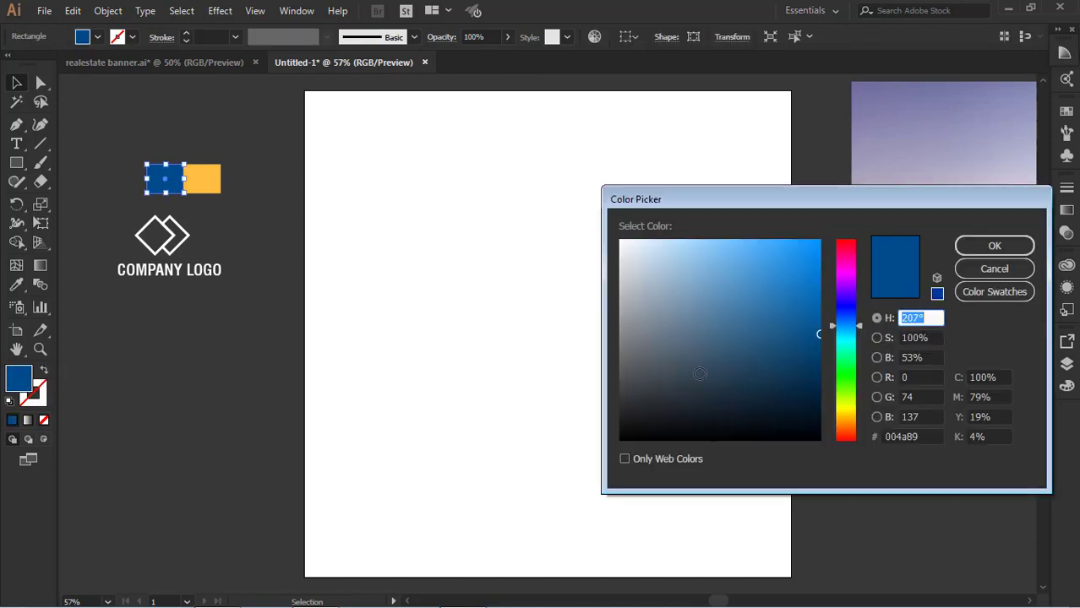
double_click(919, 437)
left_click(995, 245)
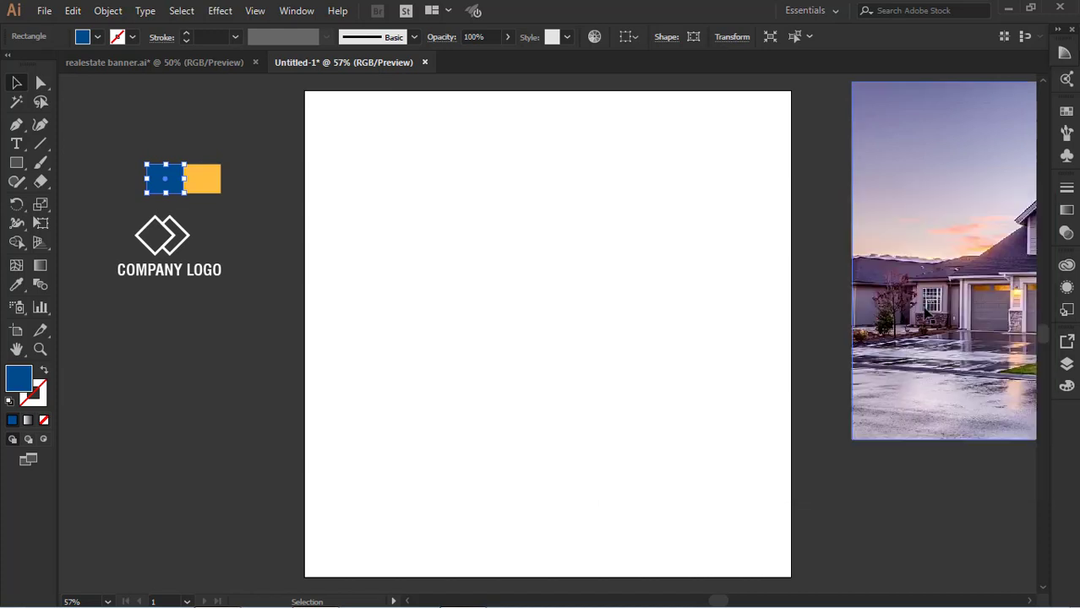
left_click(310, 191)
Show the rulers and place a horizontal guide across the artboard, slightly below its vertical middle
key("ctrl+r")
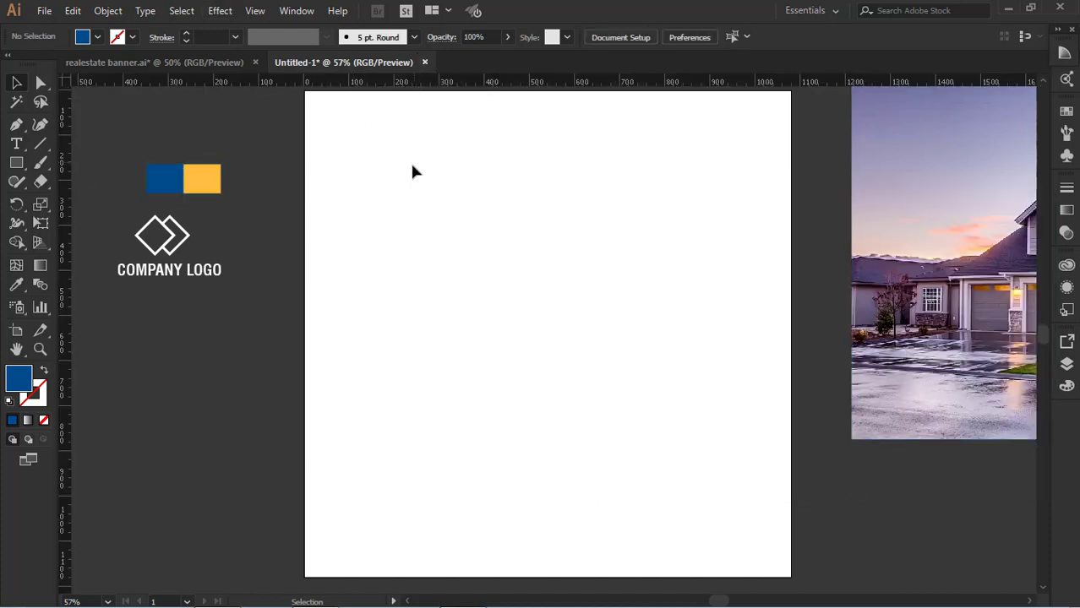
left_click_drag(421, 82, 427, 380)
Draw a rectangle that covers the entire artboard
key("m")
left_click_drag(305, 91, 482, 231)
left_click_drag(555, 269, 791, 577)
Place a vertical guide at the artboard's centre and raise the horizontal guide to about 613 px
left_click_drag(59, 297, 547, 398)
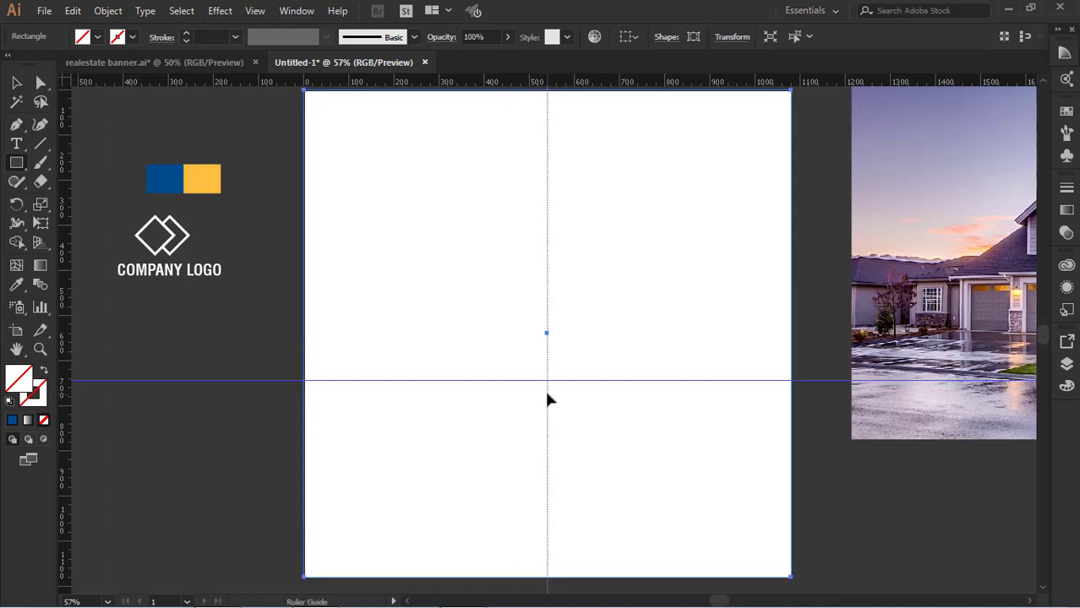
key("v")
left_click_drag(652, 380, 651, 366)
left_click(828, 432)
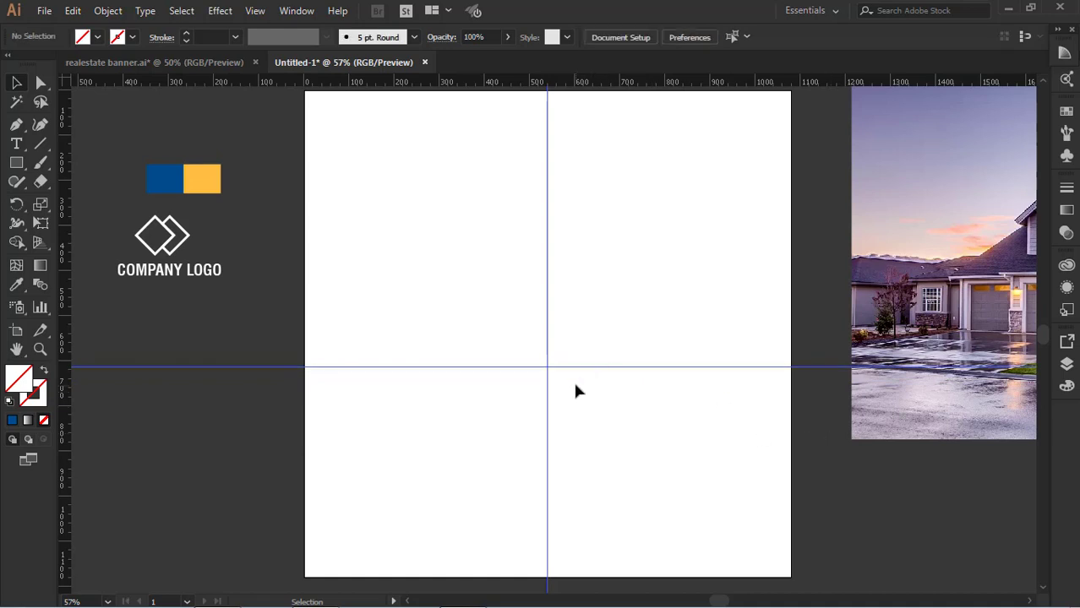
Fill the artboard-sized rectangle with the blue sampled from the colour swatch
left_click(17, 285)
left_click(164, 179)
key("v")
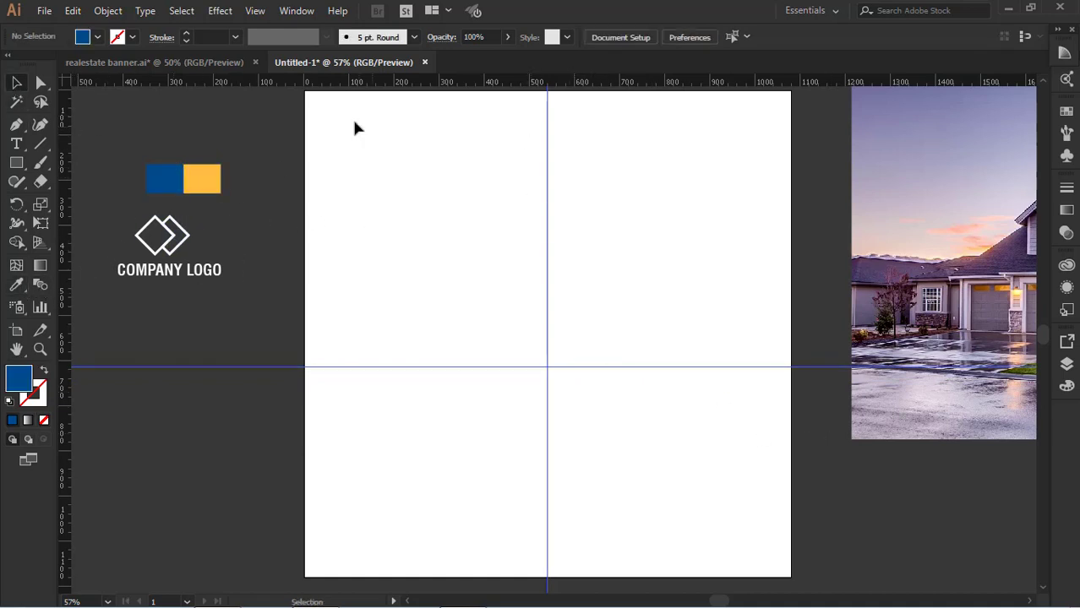
left_click(305, 332)
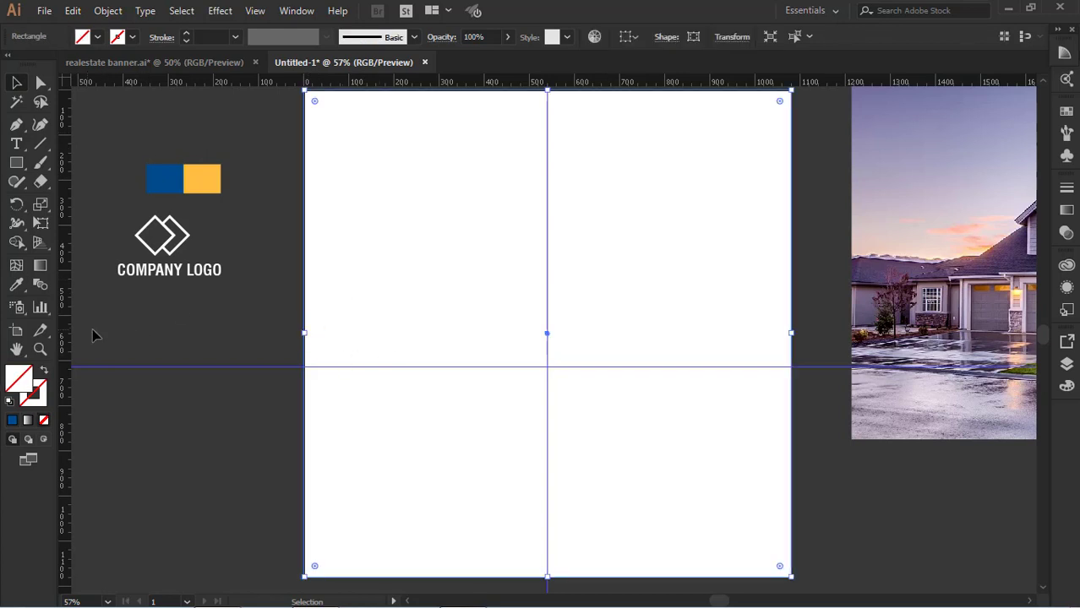
key("i")
left_click(164, 179)
key("v")
left_click(824, 484)
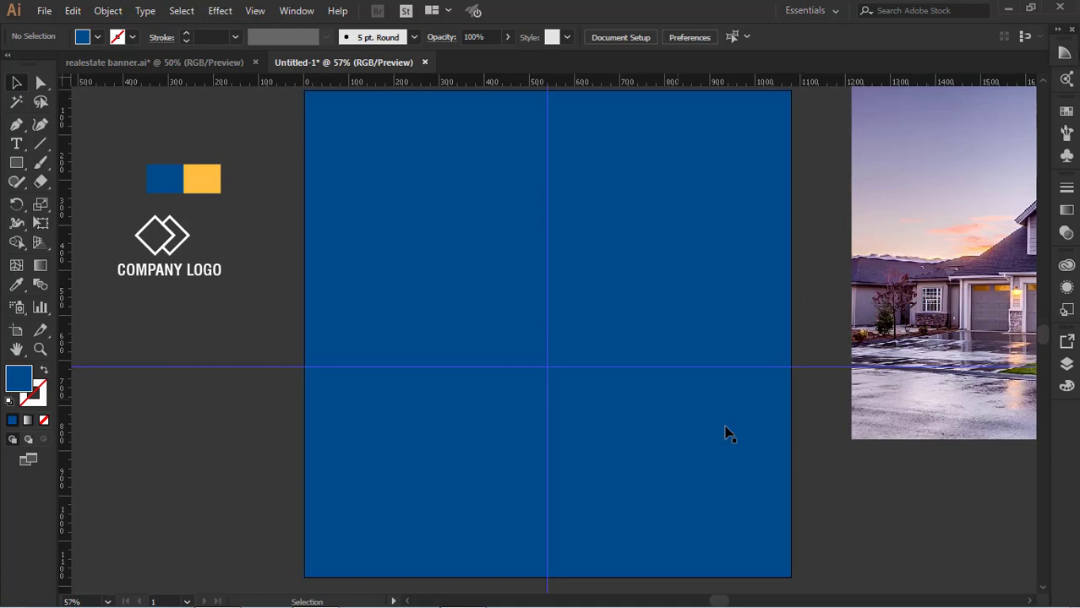
Draw a closed Pen path from the artboard's upper corners down to the 613 px guide, meeting in a centred point at about 815 px
left_click(17, 127)
left_click(305, 91)
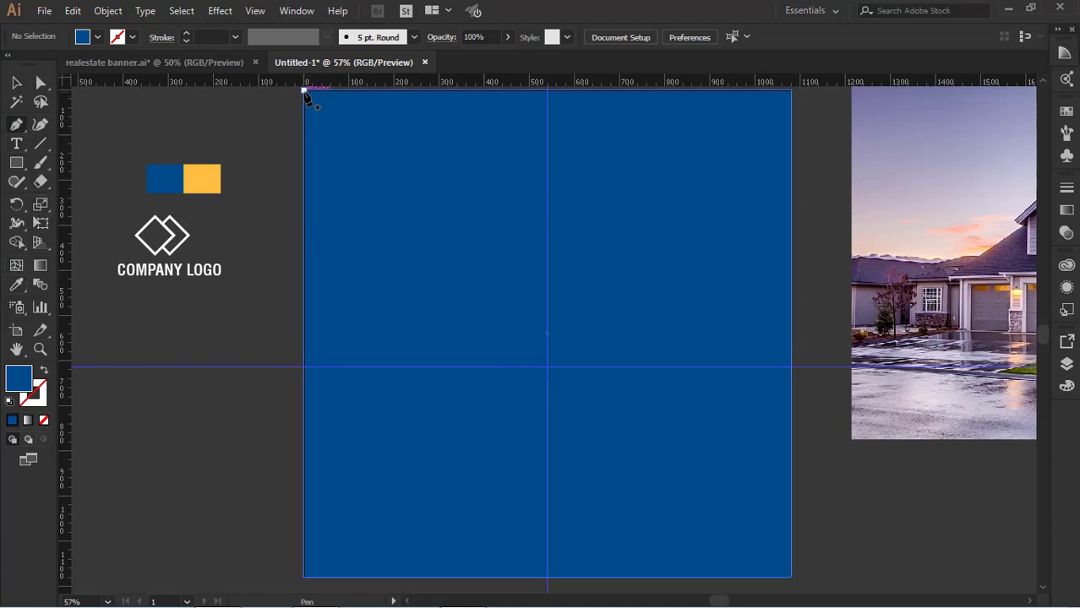
scroll(308, 253, "up", 1)
left_click(304, 381)
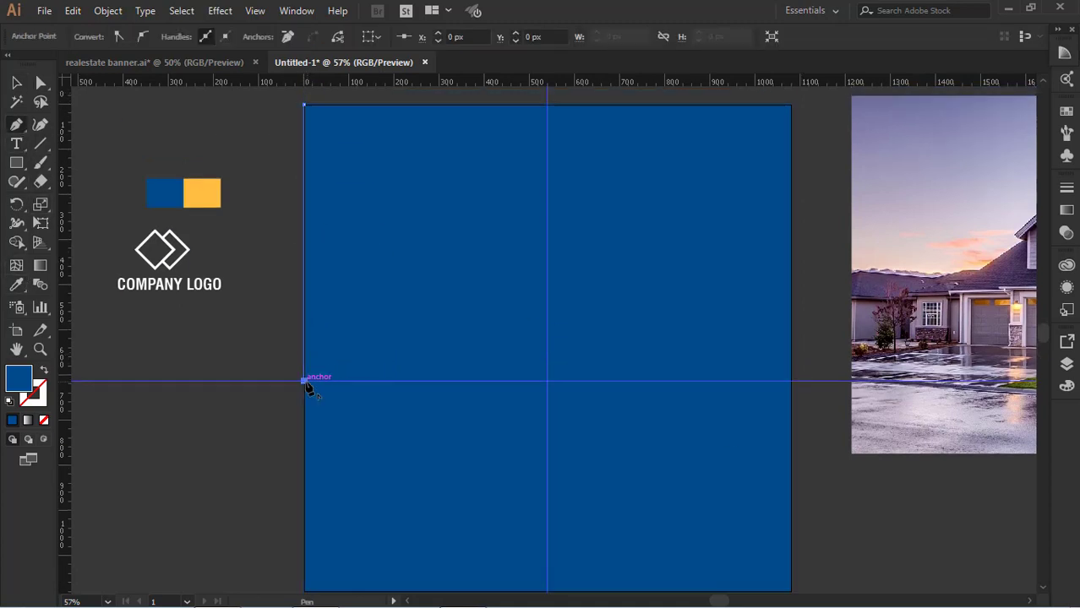
left_click(547, 471)
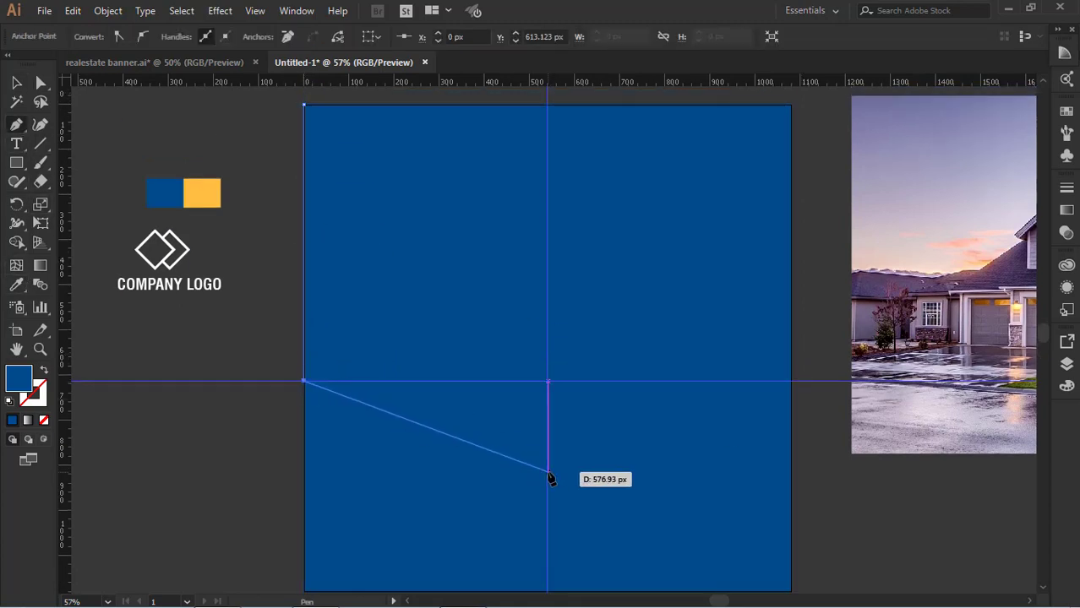
left_click(792, 381)
left_click(791, 105)
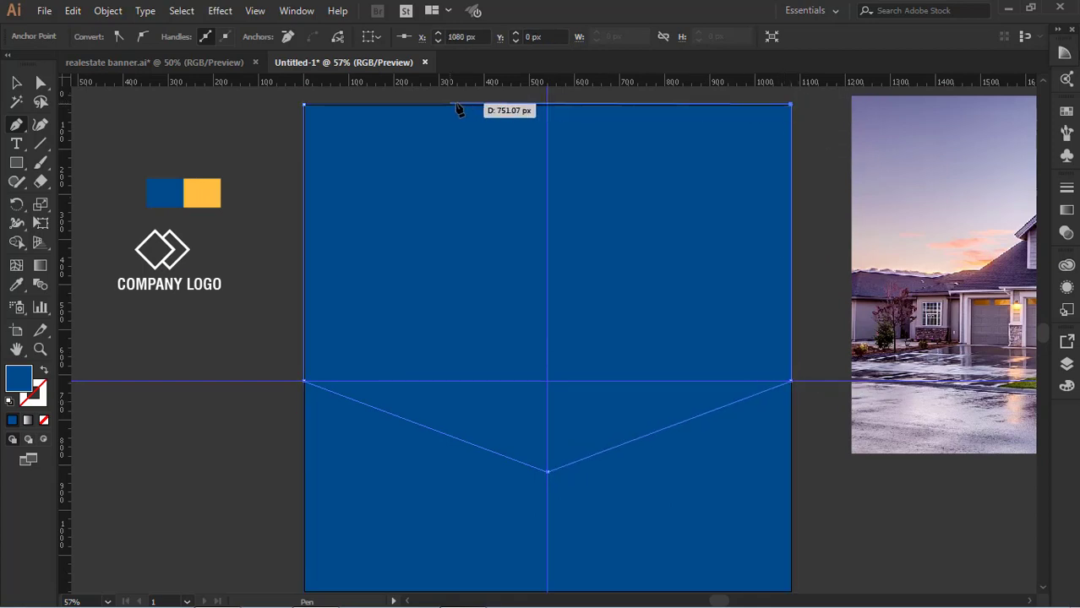
left_click(304, 105)
left_click(16, 83)
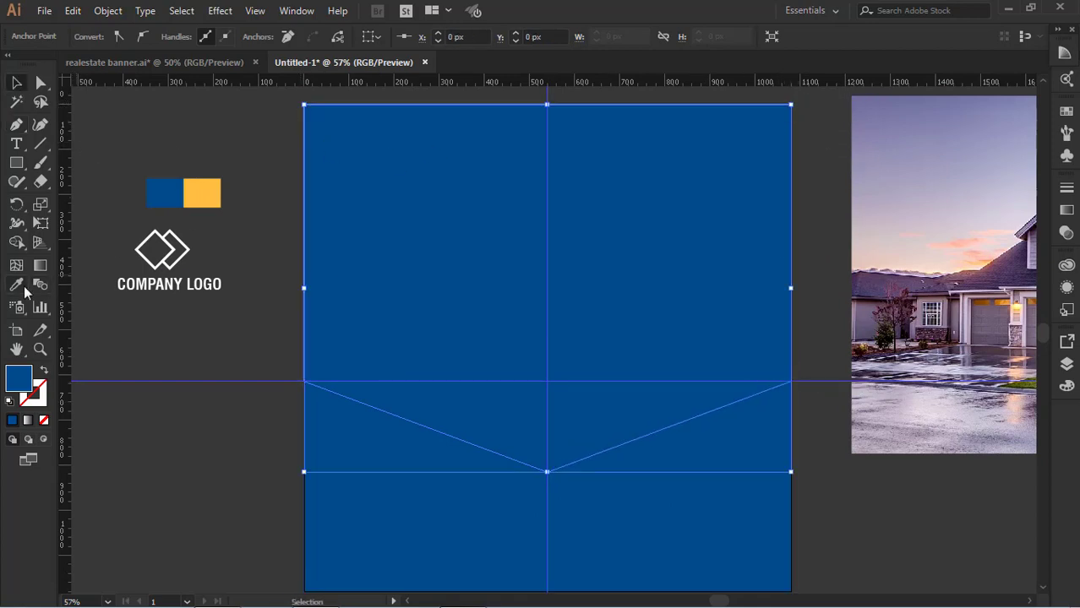
Fill the pointed shape with the yellow sampled from the colour swatch
left_click(16, 286)
left_click(193, 189)
left_click(17, 83)
left_click(262, 211)
left_click(571, 437)
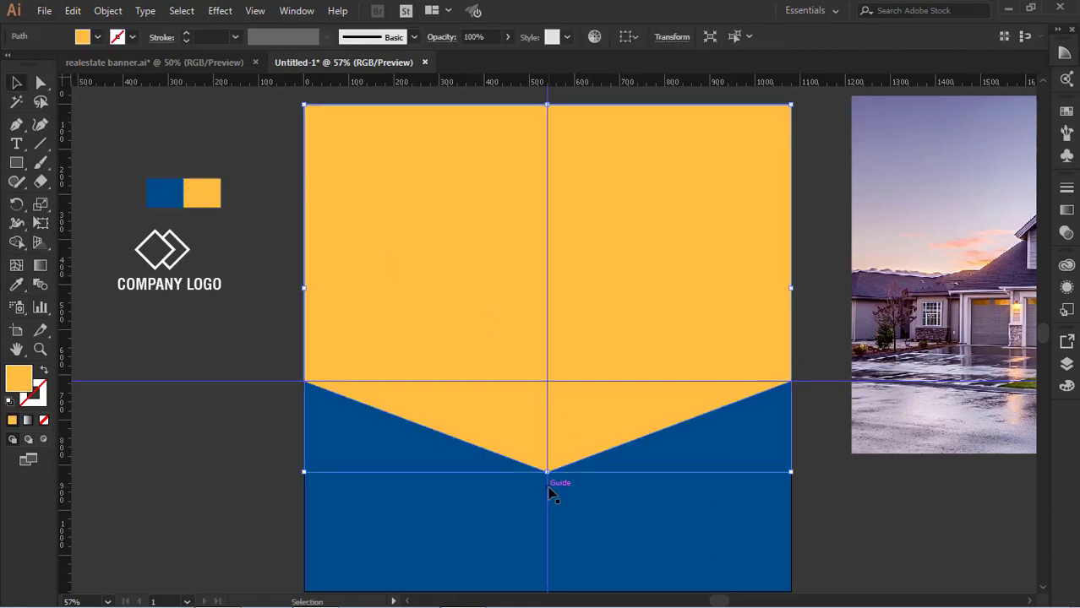
Shorten the yellow pointed shape from its lower end to a height of about 766 px, keeping its upper edge in place
left_click_drag(549, 108, 547, 161)
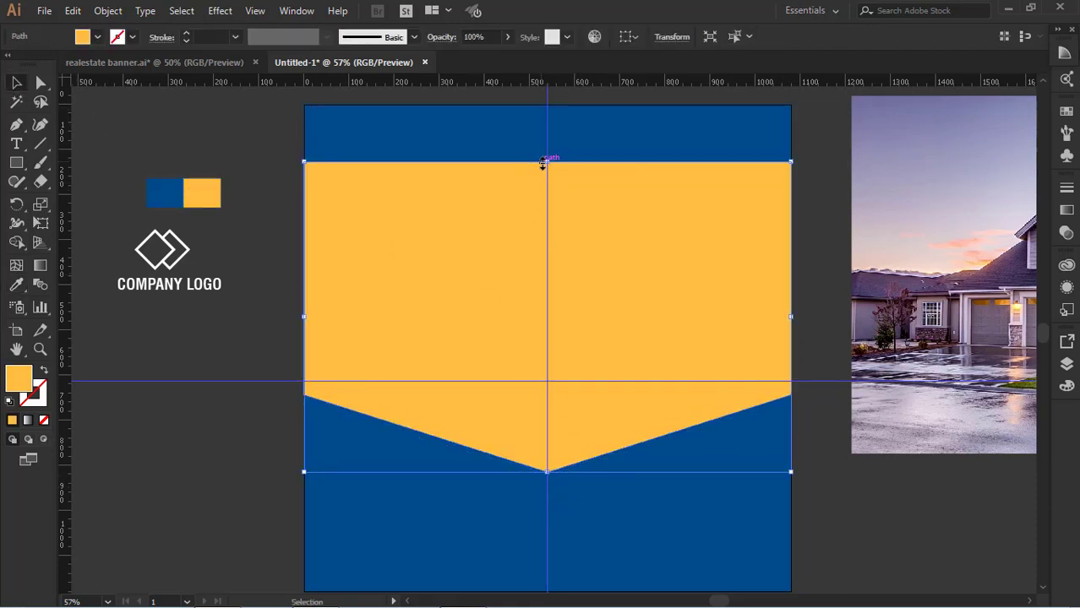
key("ctrl+z")
mouse_move(547, 470)
left_mouse_down()
mouse_move(552, 439)
mouse_move(548, 450)
left_mouse_up()
left_click(824, 476)
left_click(615, 405)
left_click(840, 527)
Duplicate the yellow pointed shape and place the copy outside the artboard on its left side
left_click(709, 327)
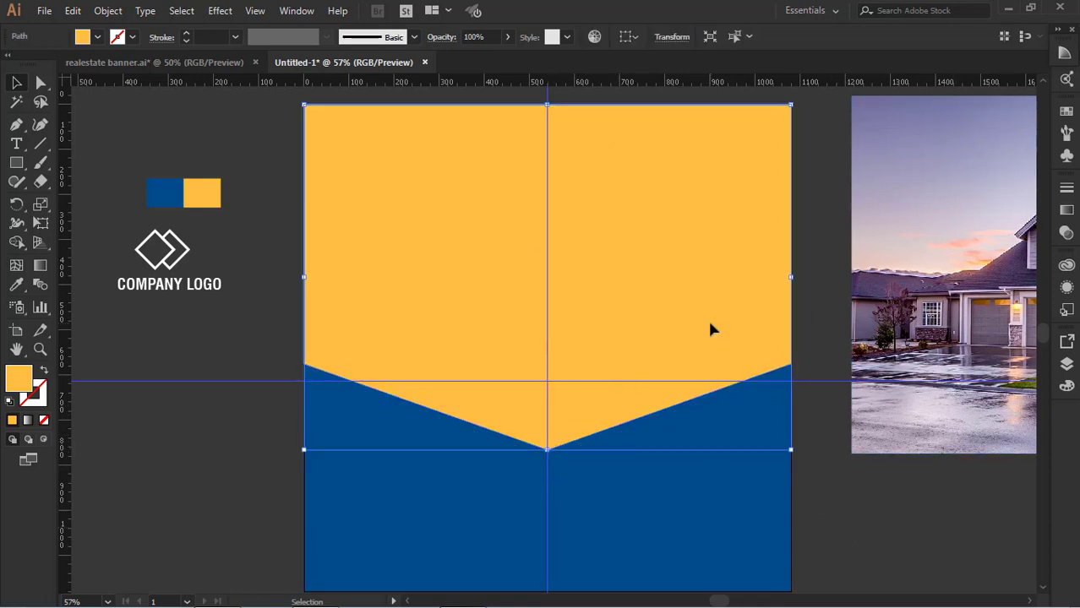
left_click_drag(707, 326, 717, 436)
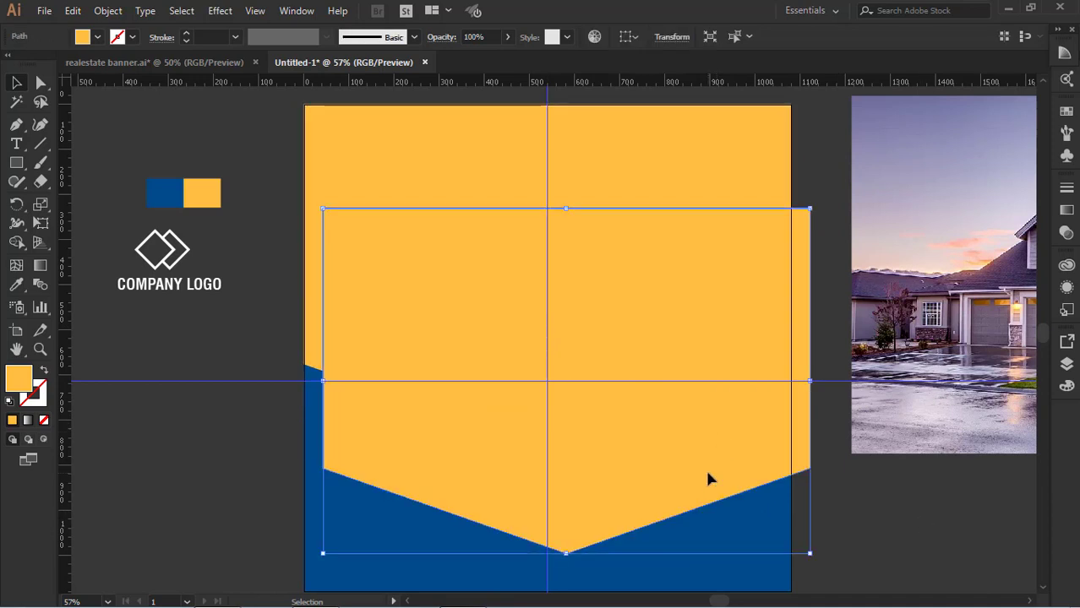
left_click_drag(707, 478, 234, 497)
left_click(821, 423)
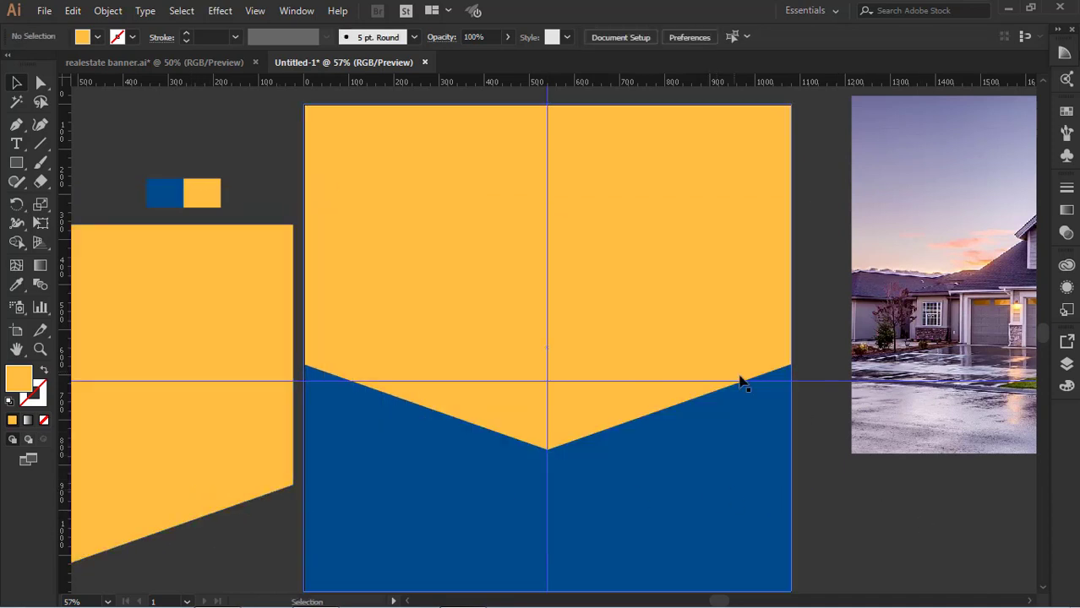
Move the house photo onto the artboard behind the yellow pointed shape
left_click(665, 313)
left_click(819, 440)
left_click(698, 389)
left_click_drag(914, 377, 723, 379)
left_click(627, 446)
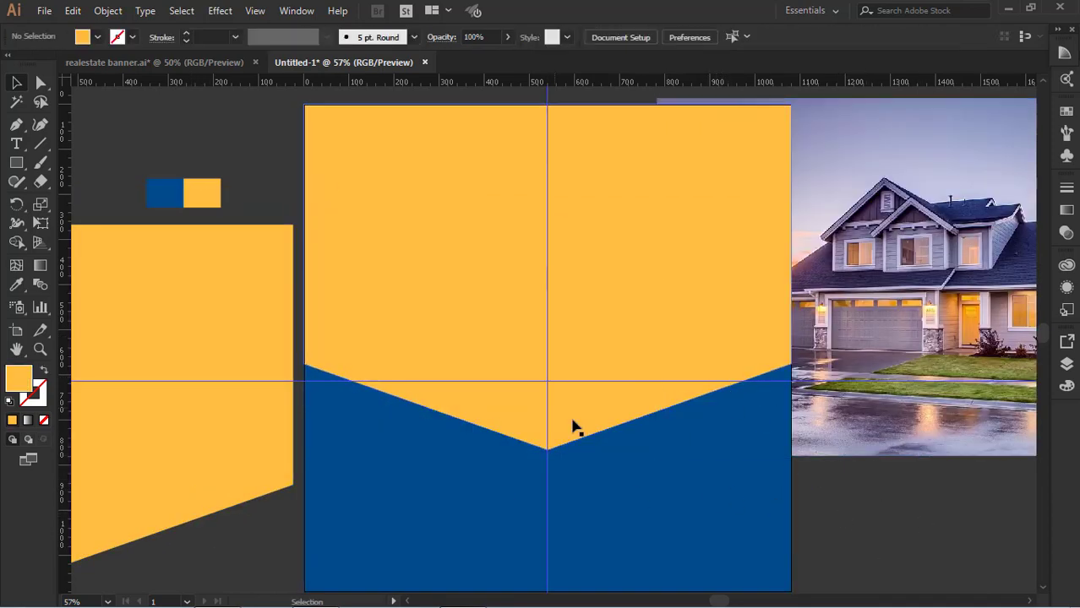
left_click(566, 402)
left_click_drag(865, 436, 780, 440)
left_click(894, 513)
Make a clipping mask from the yellow pointed shape and the house photo
left_click(673, 332)
left_click(827, 410, "shift")
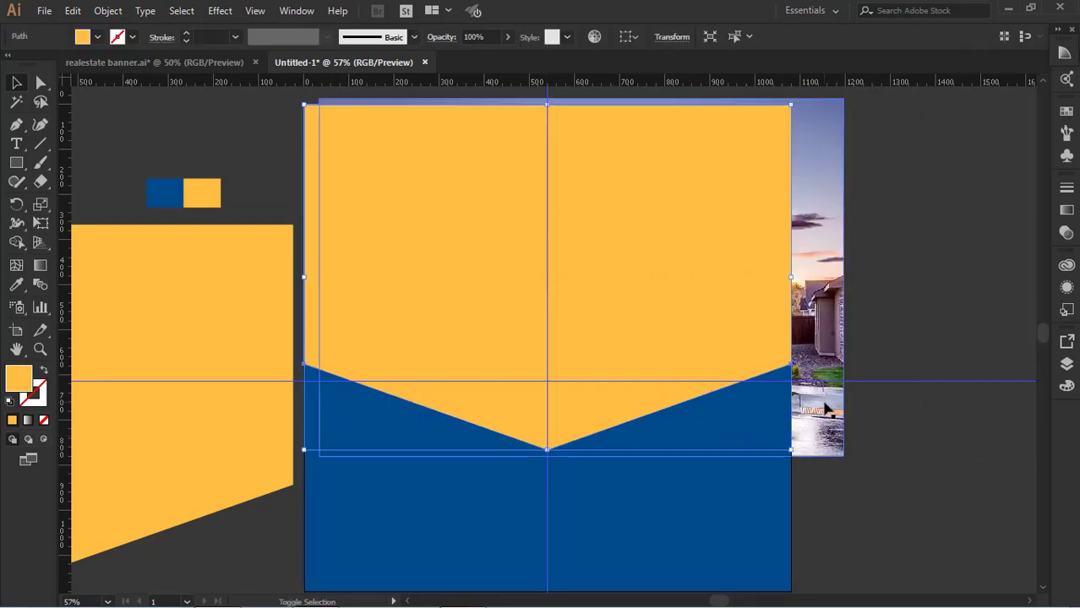
right_click(827, 412)
left_click(879, 280)
left_click(916, 458)
Shift the house photo left inside its clipping mask until it fills the whole pointed shape
left_click(630, 338)
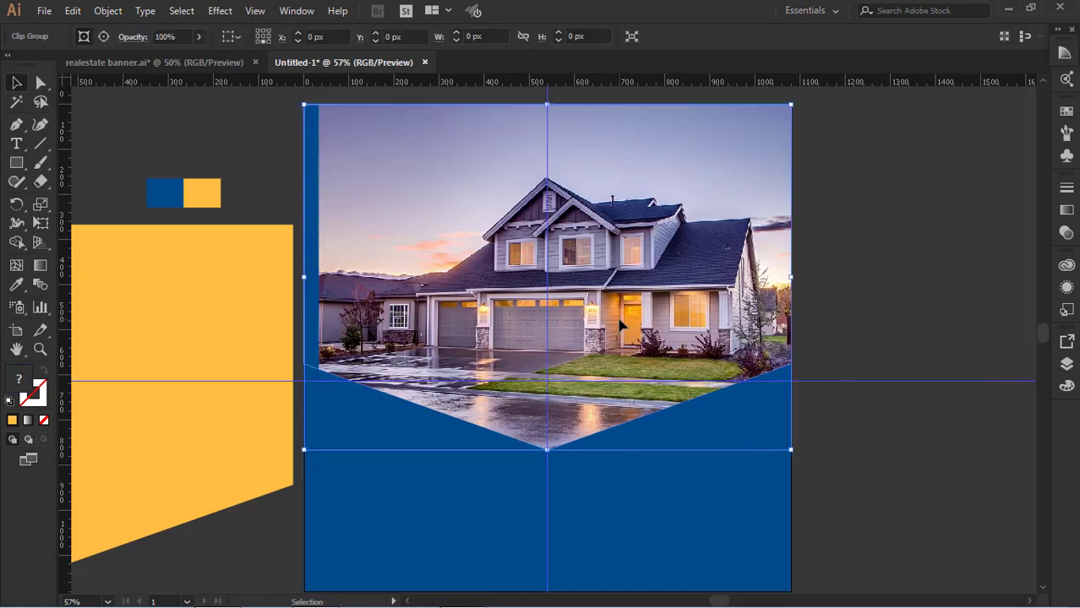
left_click(104, 38)
key("shift+Left")
key("shift+Left")
key("shift+Left")
key("shift+Left")
key("shift+Left")
key("shift+Left")
key("shift+Left")
key("shift+Left")
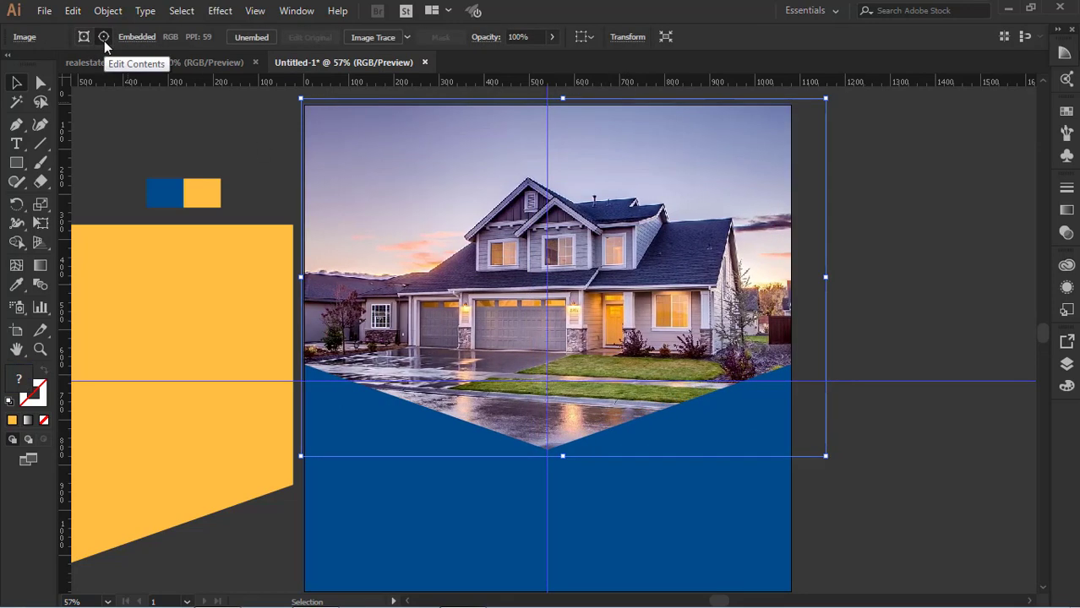
key("shift+Left")
key("shift+Left")
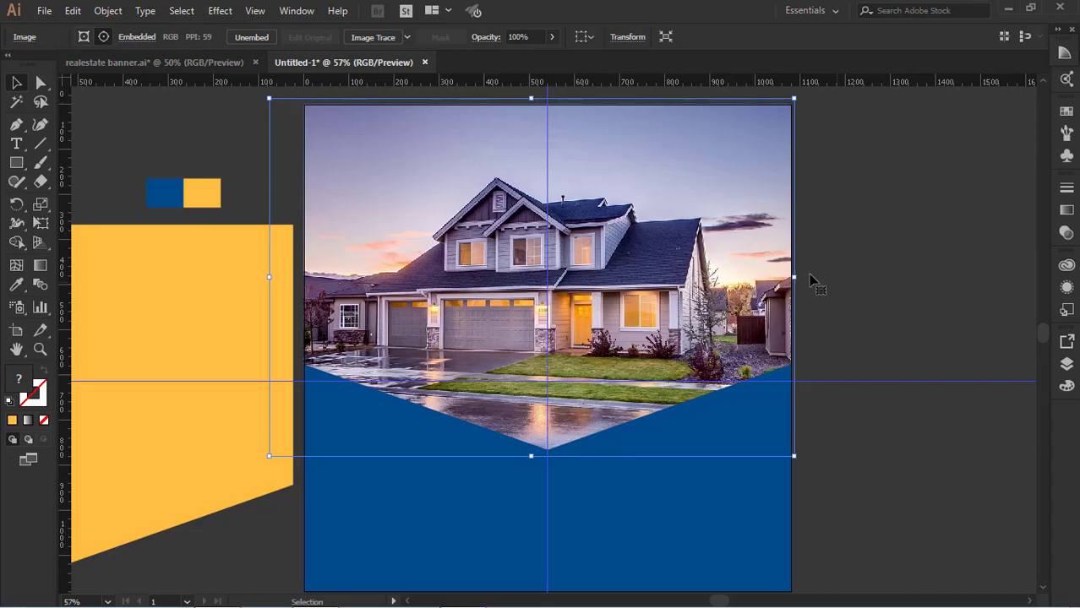
left_click(916, 292)
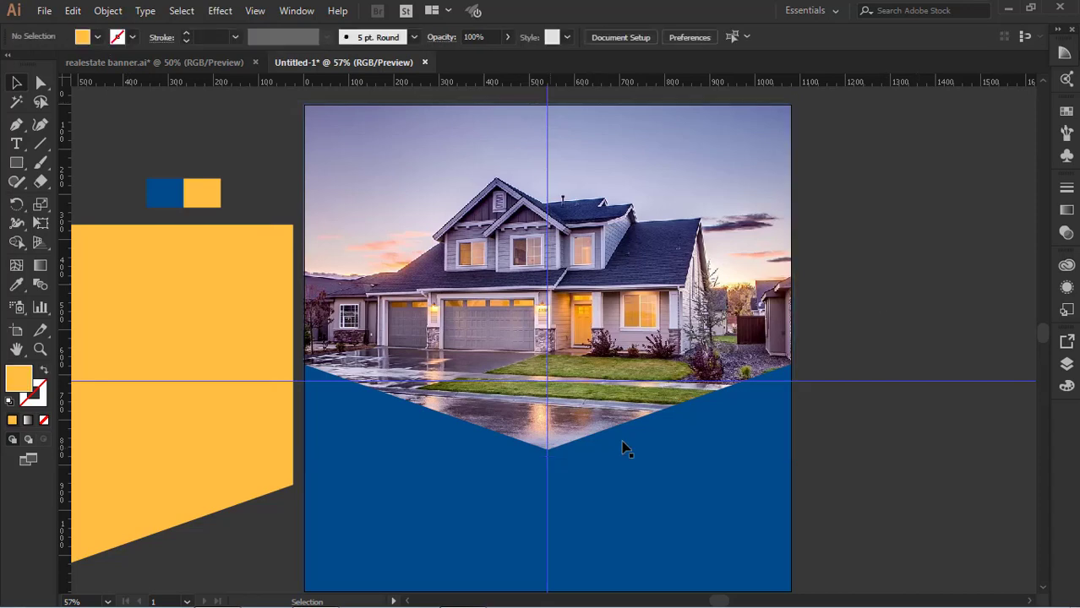
Align the yellow copy with the clipped photo along their right and top edges
left_click(403, 395)
left_click(218, 456, "shift")
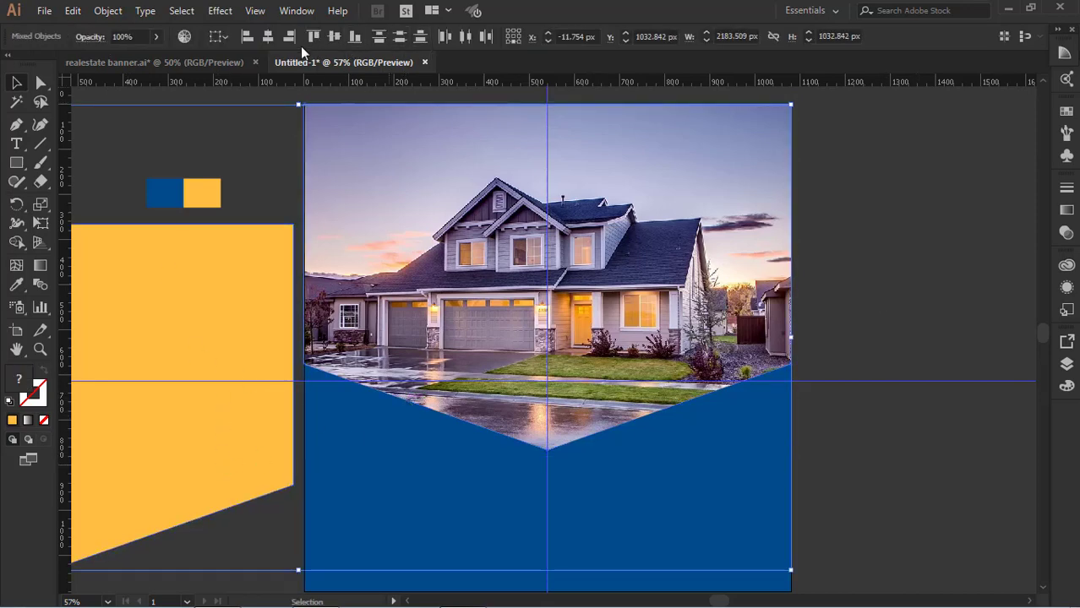
left_click(292, 38)
left_click(313, 38)
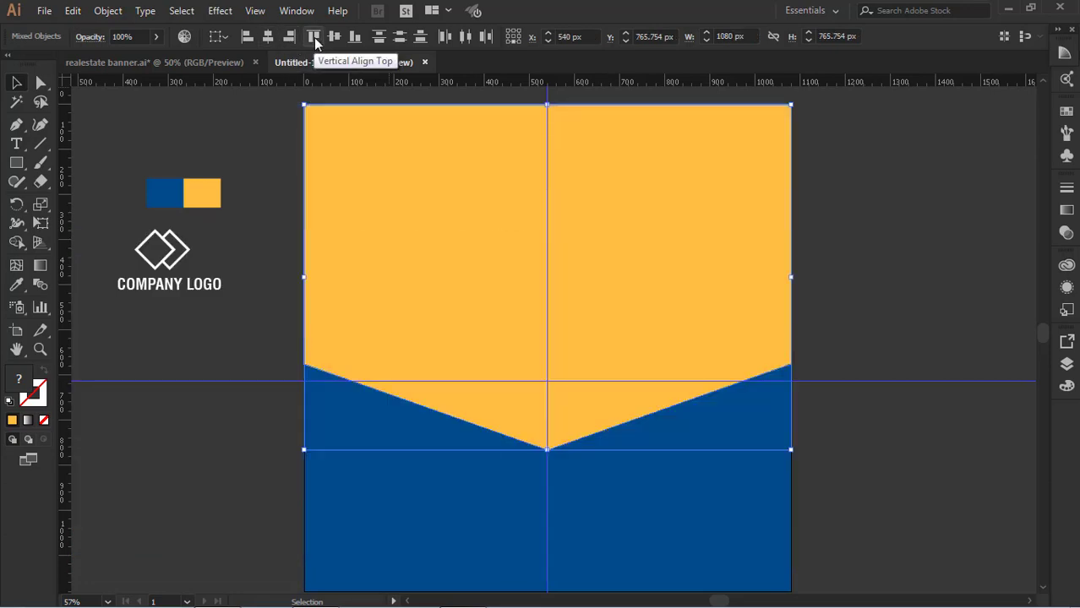
left_click(917, 234)
Nudge the yellow copy up about 20 px so a thin strip of the photo shows beneath its point
left_click(644, 321)
key("Up")
key("Up")
key("Up")
key("Up")
key("Up")
key("Up")
key("Up")
key("Up")
key("Up")
key("Up")
key("Up")
key("Up")
key("Up")
key("Up")
key("Up")
key("Up")
key("Up")
key("Up")
key("Up")
key("Up")
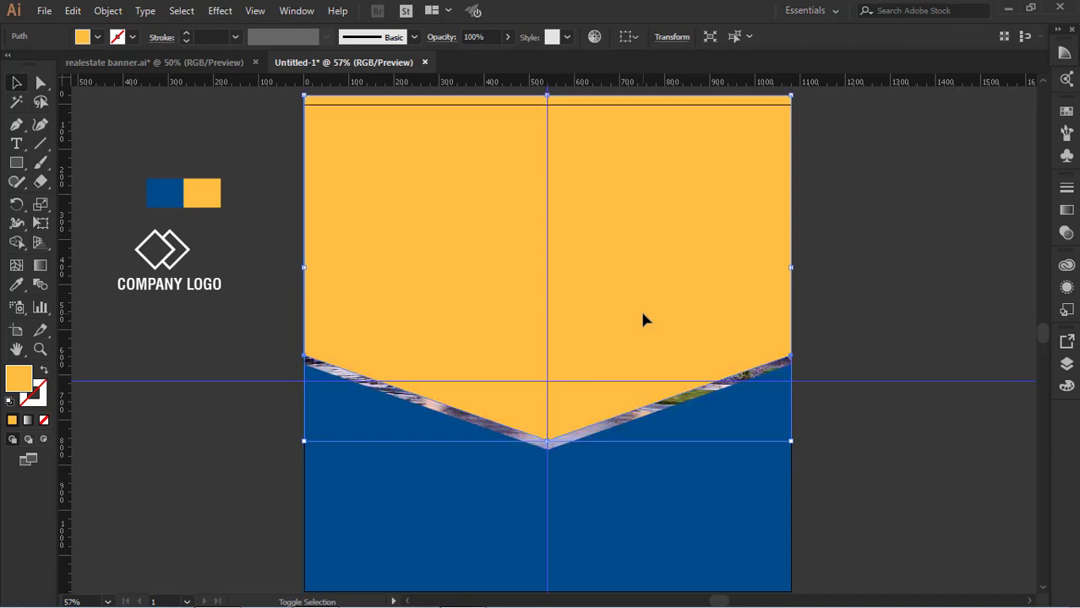
Turn the yellow copy into an unfilled outline with a 6 pt yellow stroke
left_click(44, 370)
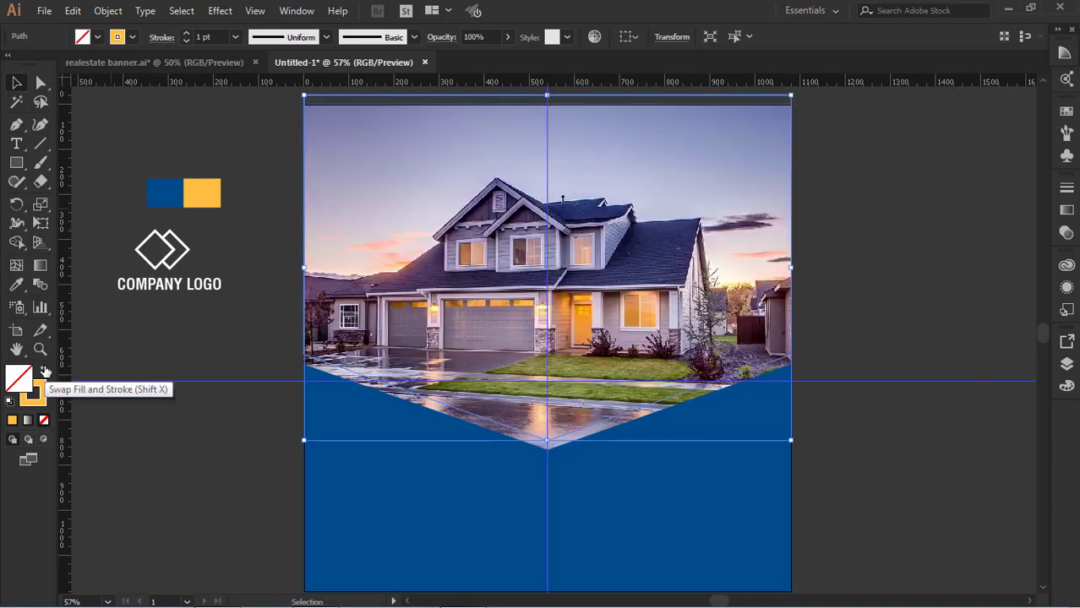
left_click(213, 36)
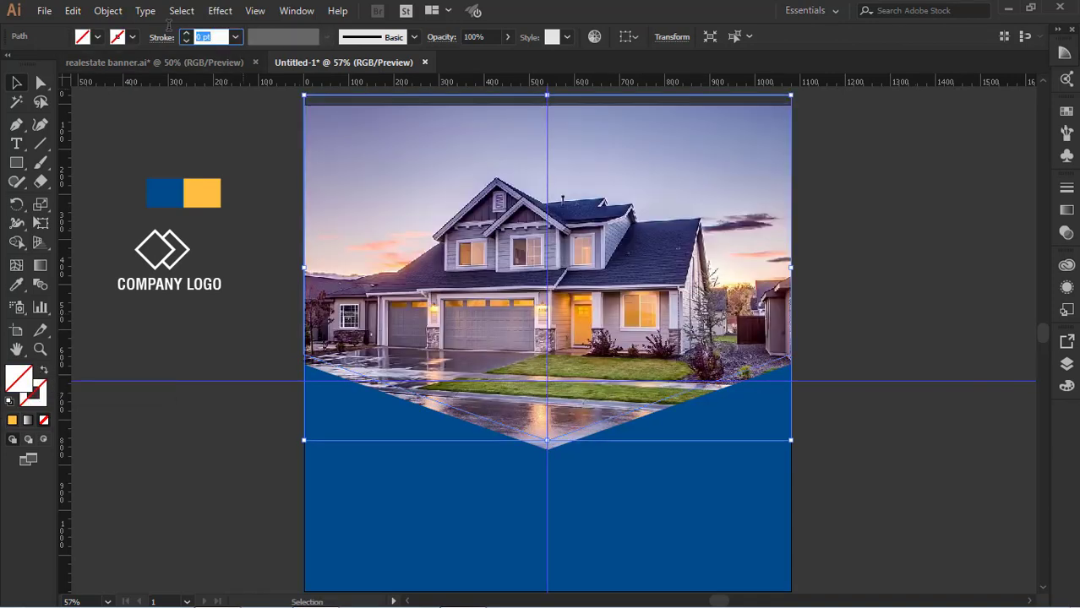
key("Up")
key("Up")
key("Up")
key("Up")
key("Up")
key("Up")
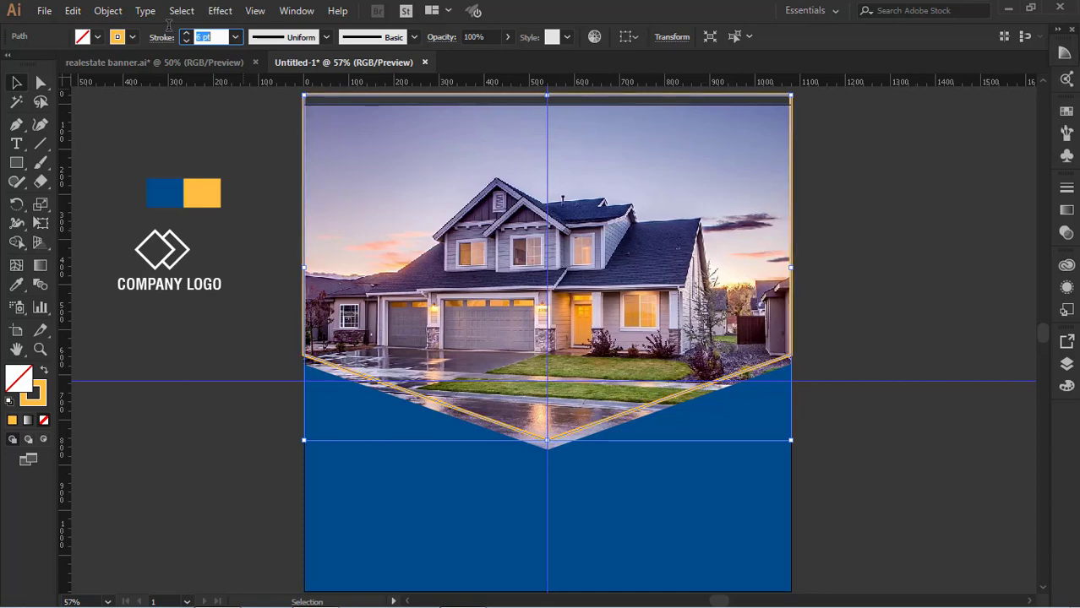
left_click(866, 266)
Enlarge the yellow outline slightly so its sides and upper edge extend past the artboard, keeping its lower point in place
scroll(866, 266, "up", 2)
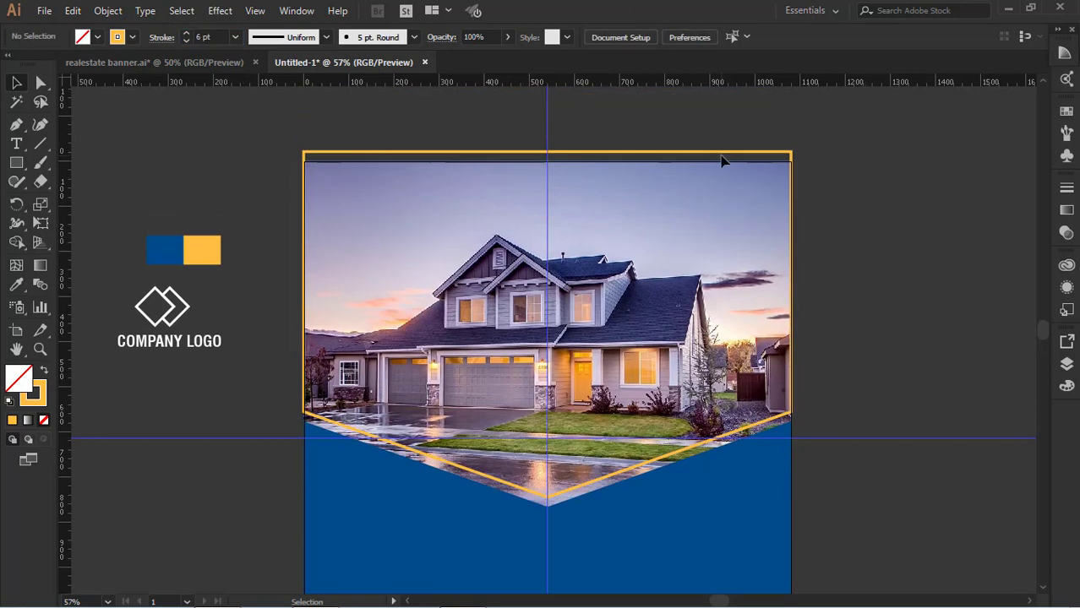
left_click(719, 153)
left_click(878, 282)
left_click(736, 153)
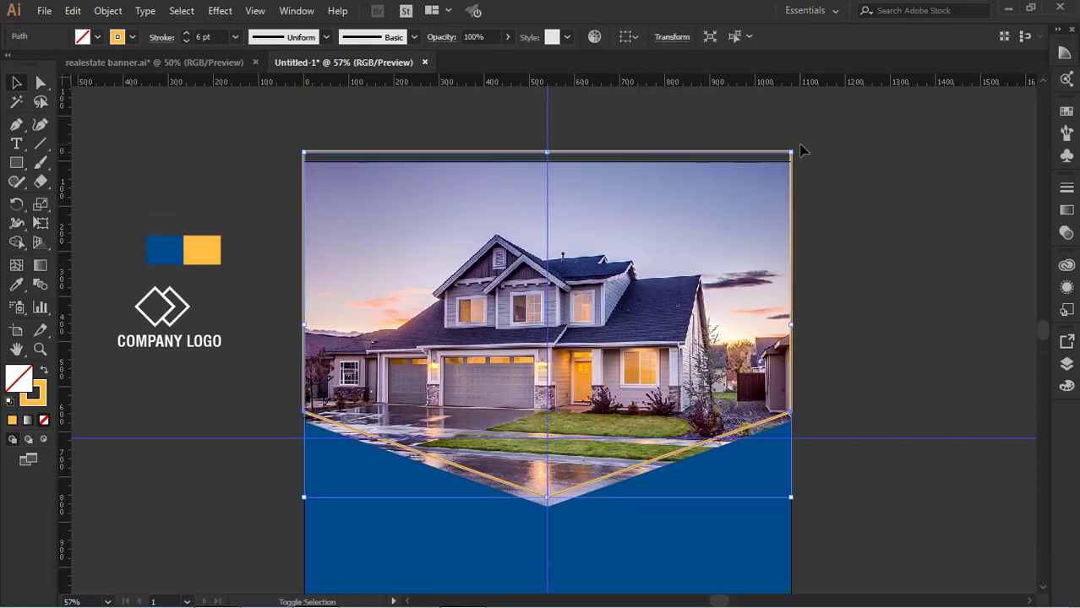
left_click_drag(790, 153, 802, 148)
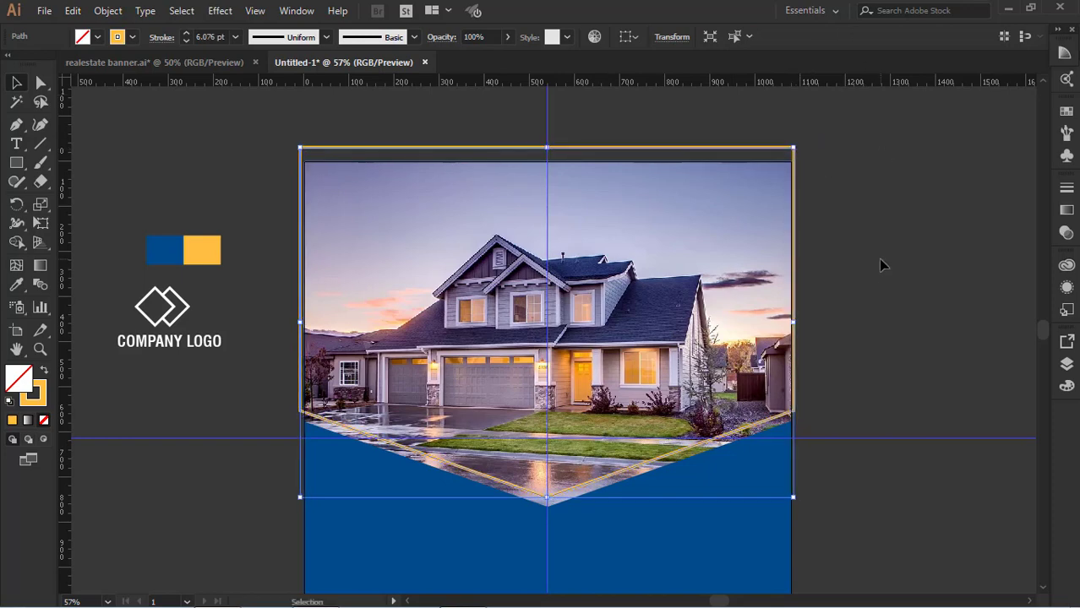
Cut the yellow outline at its two side corners with the Scissors tool and delete its upper part, leaving only the V-shaped line
left_click(41, 181)
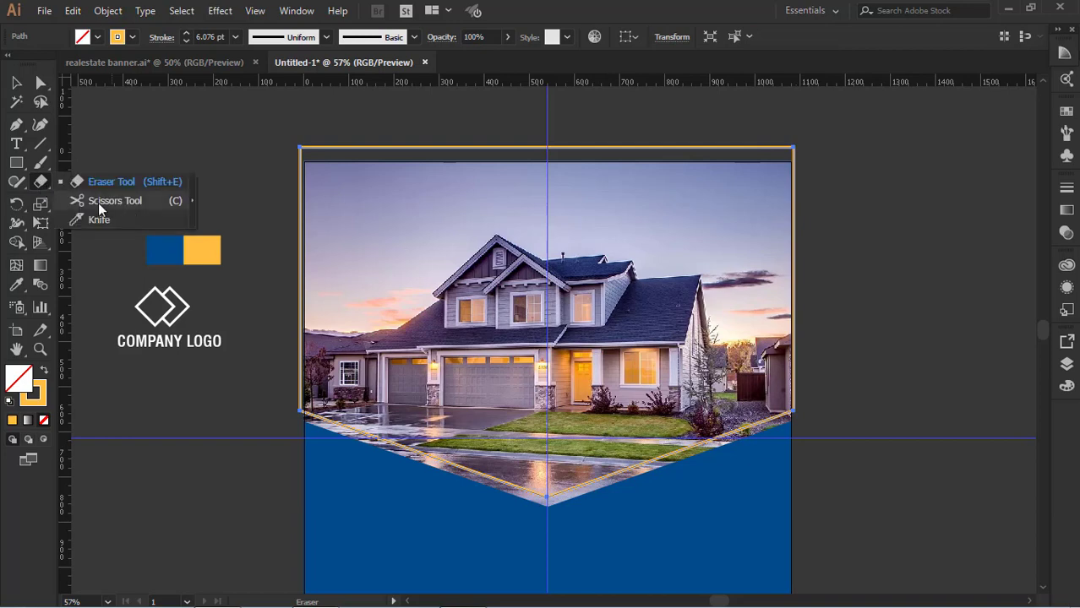
left_click(99, 201)
left_click(299, 412)
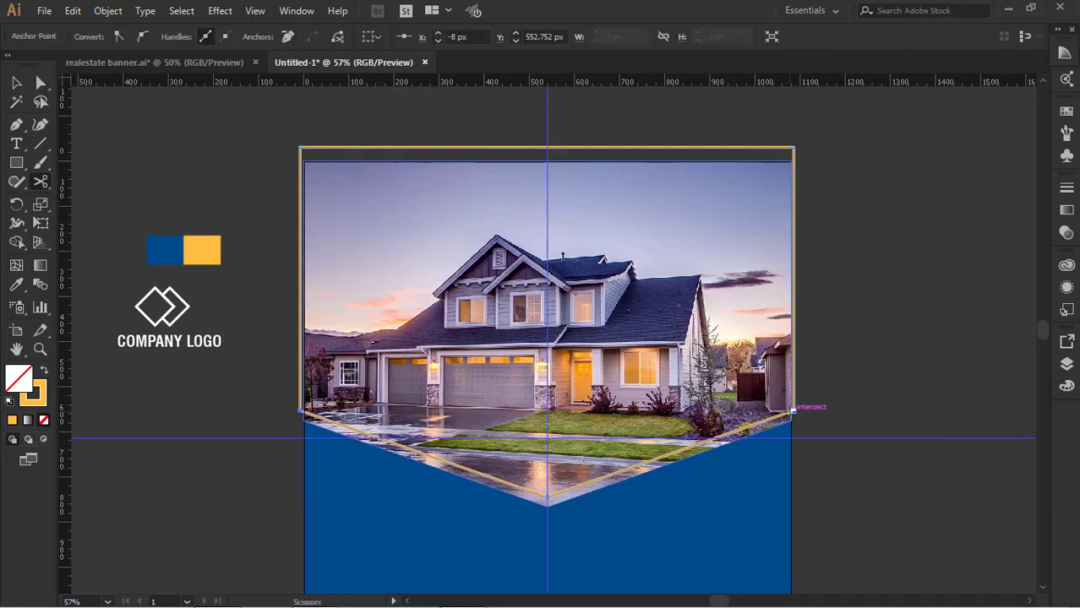
left_click(792, 411)
left_click(15, 83)
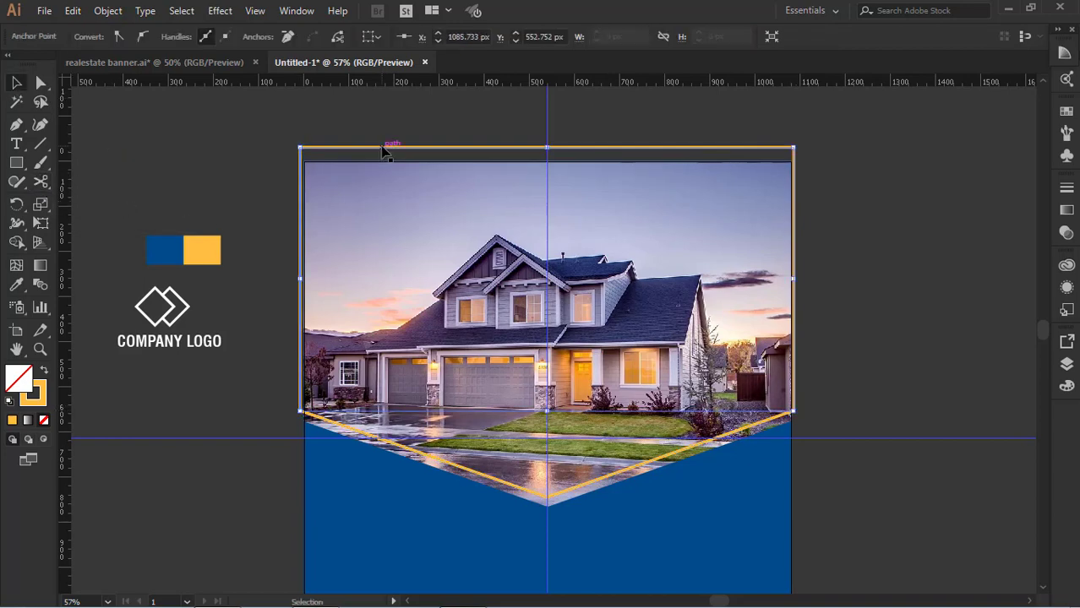
left_click(382, 150)
key("Delete")
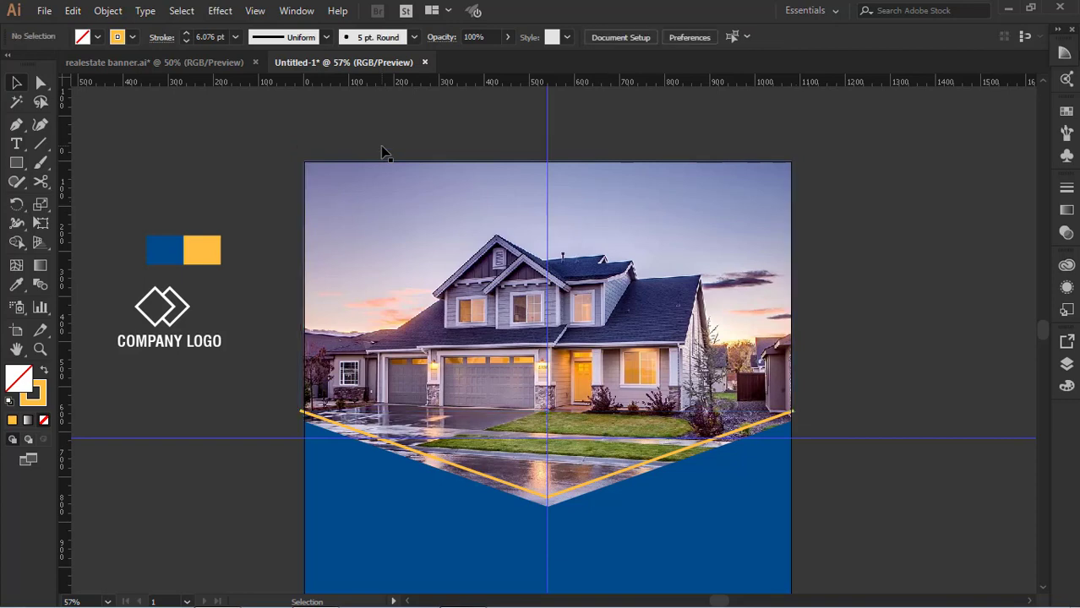
Draw a full-width rectangular strip along the artboard's lower edge and fill it with the yellow swatch colour, without a stroke
scroll(889, 294, "down", 4)
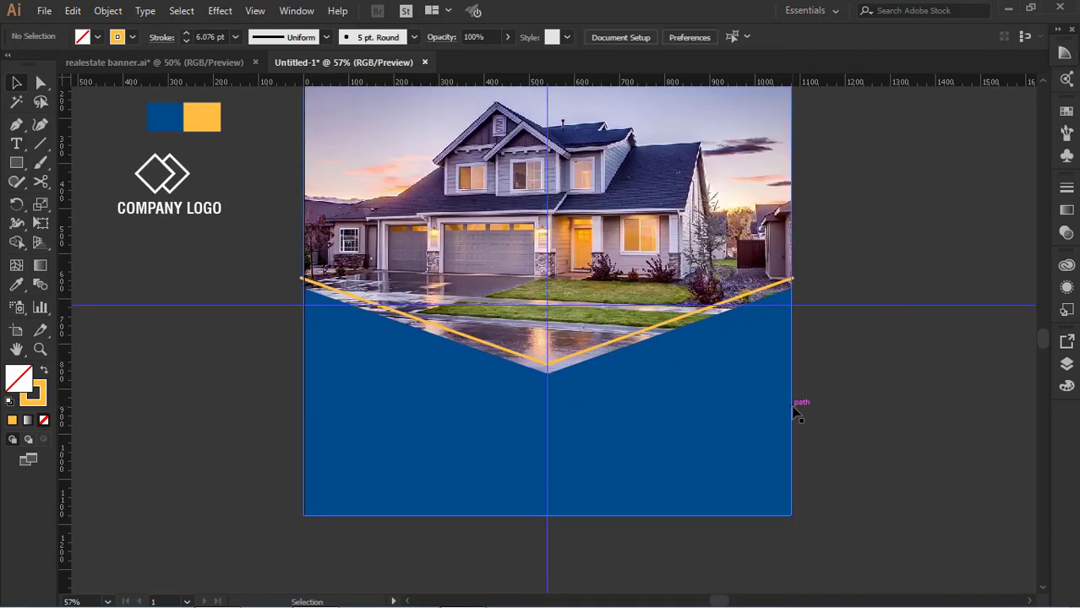
left_click(16, 162)
left_click_drag(304, 476, 791, 515)
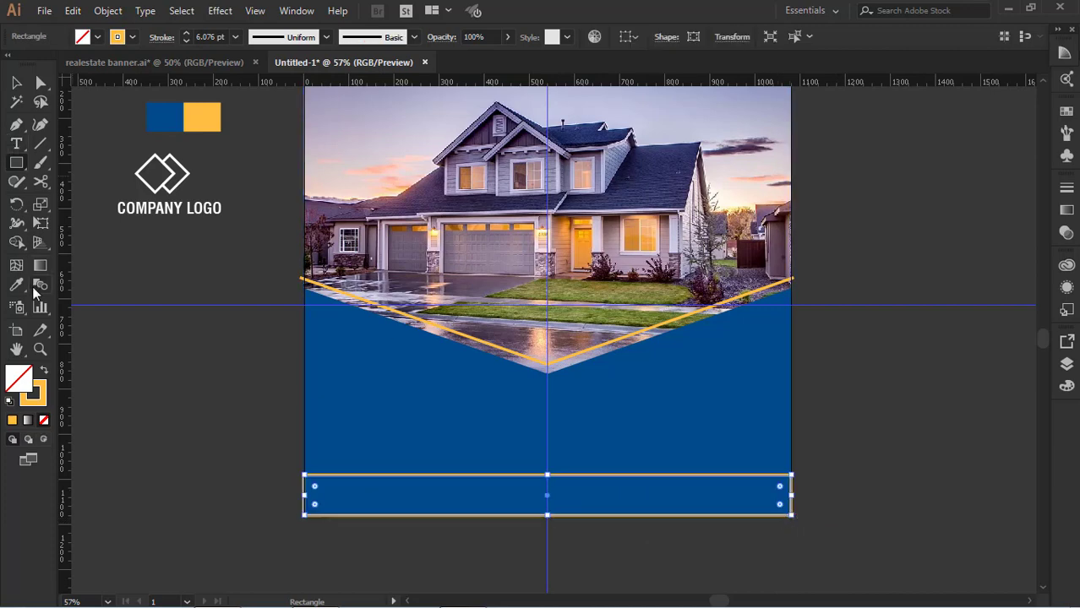
left_click(17, 285)
left_click(202, 117)
left_click(16, 82)
left_click(537, 478)
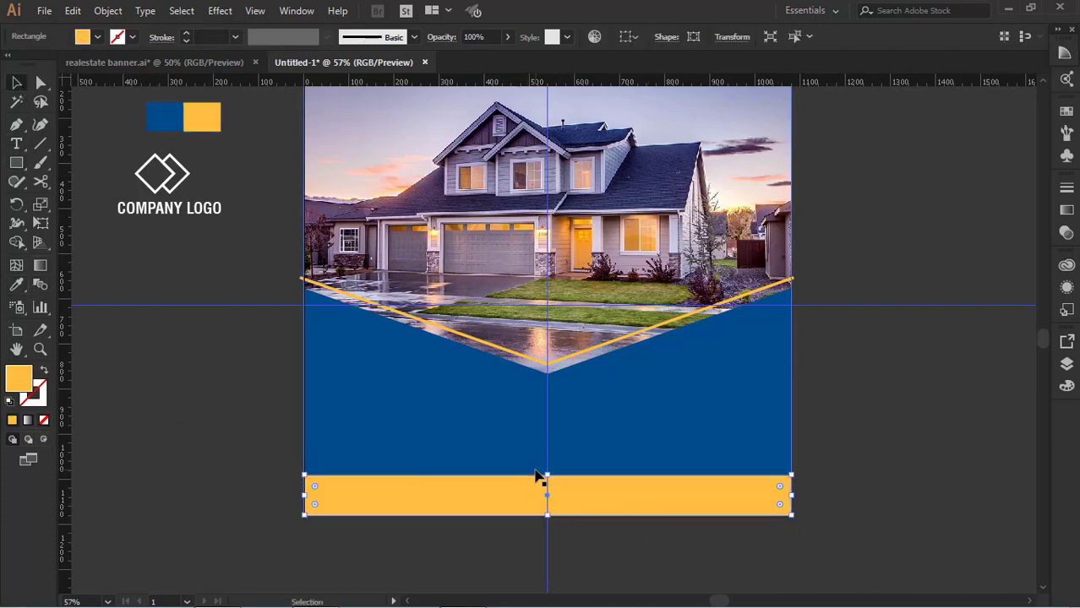
left_click(870, 428)
scroll(870, 428, "up", 3)
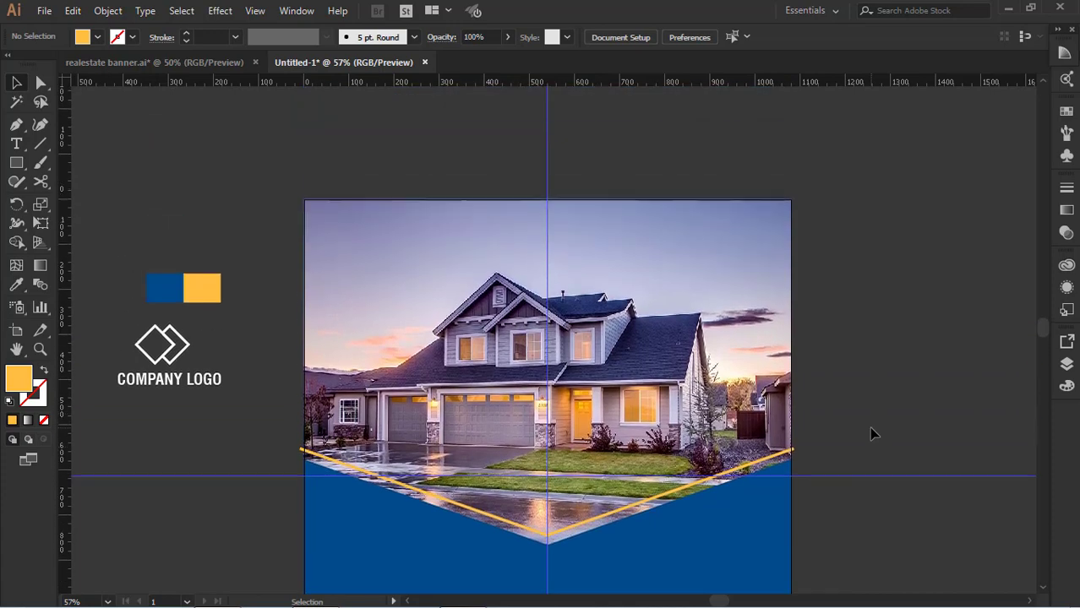
left_click(17, 125)
left_click(304, 201)
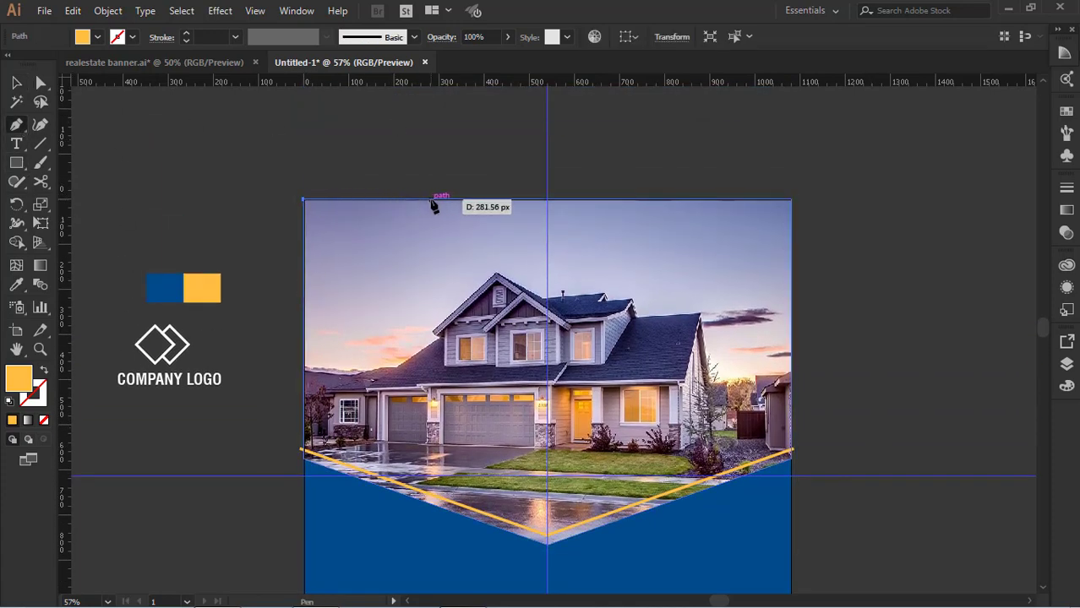
left_click(432, 201)
left_click(431, 247)
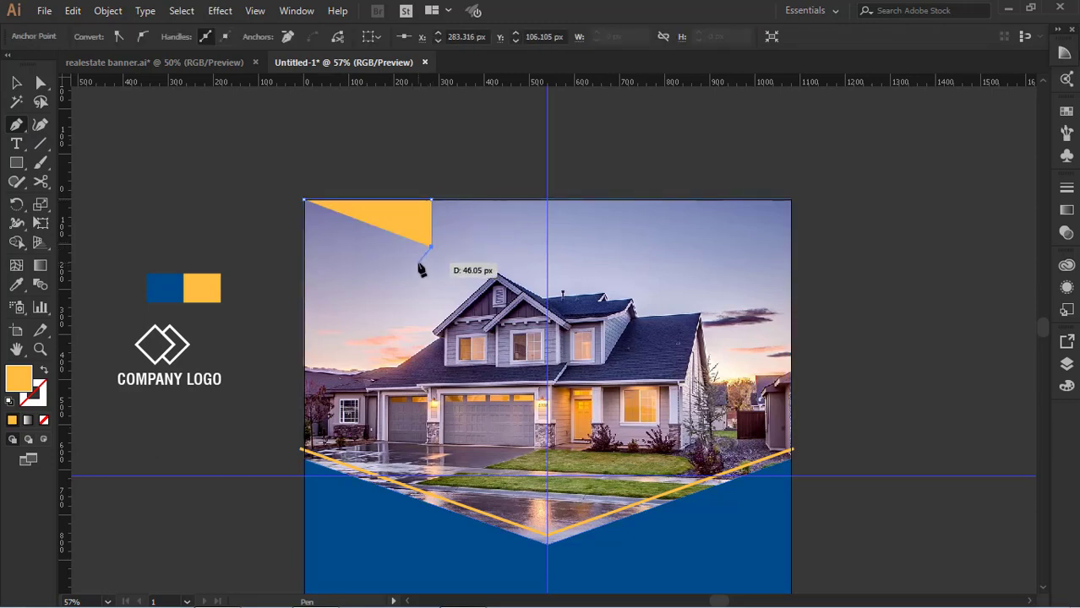
left_click(418, 261)
left_click(304, 262)
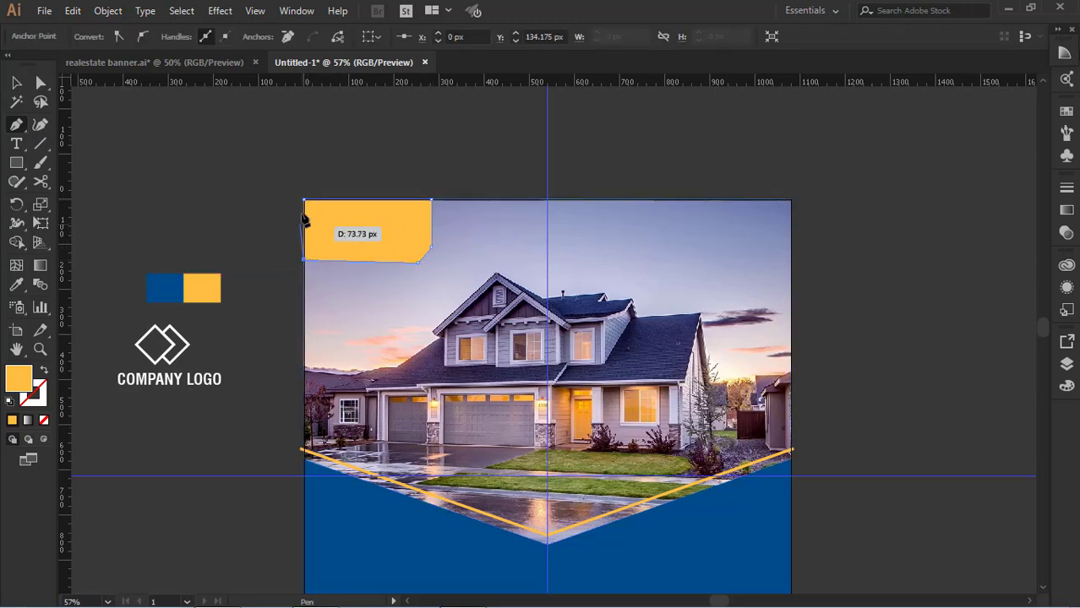
left_click(304, 200)
key("v")
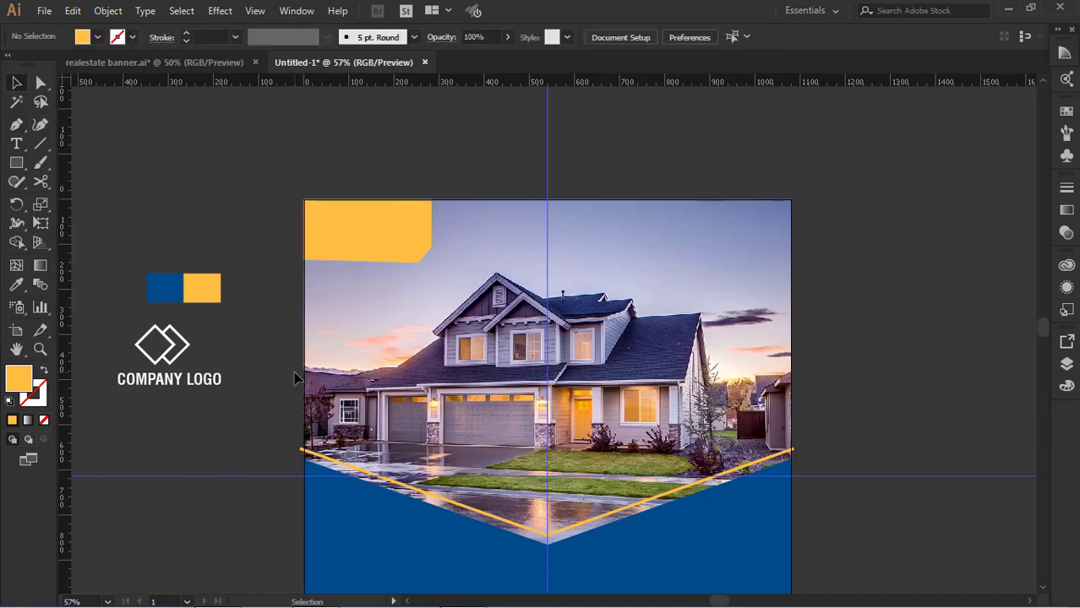
key("Delete")
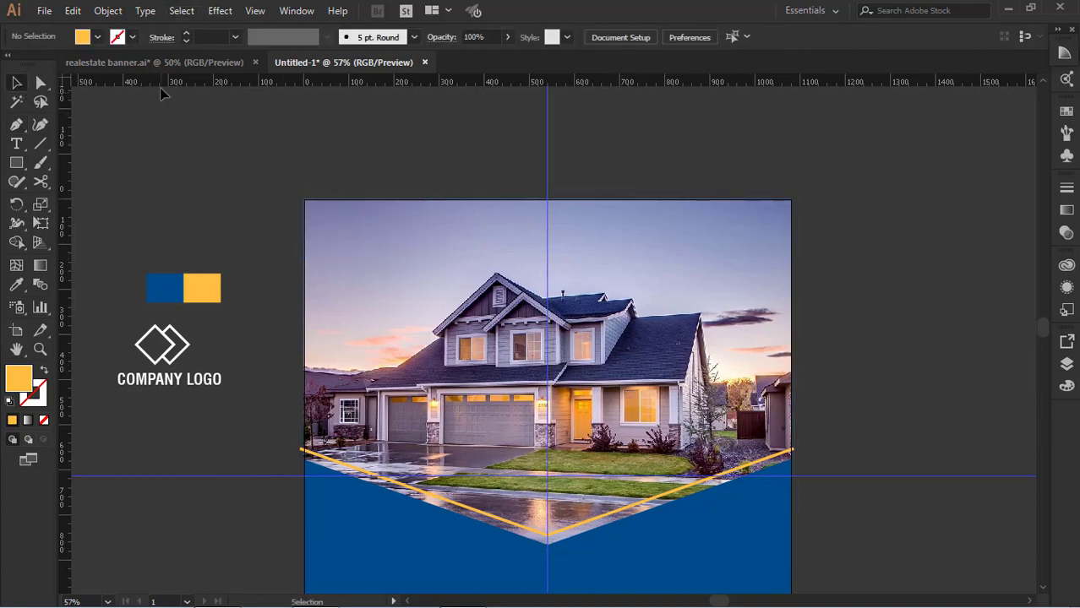
Add a horizontal guide about 157 px below the artboard's upper edge and draw a cut-corner panel about 282 px wide down to it
left_click_drag(165, 85, 241, 270)
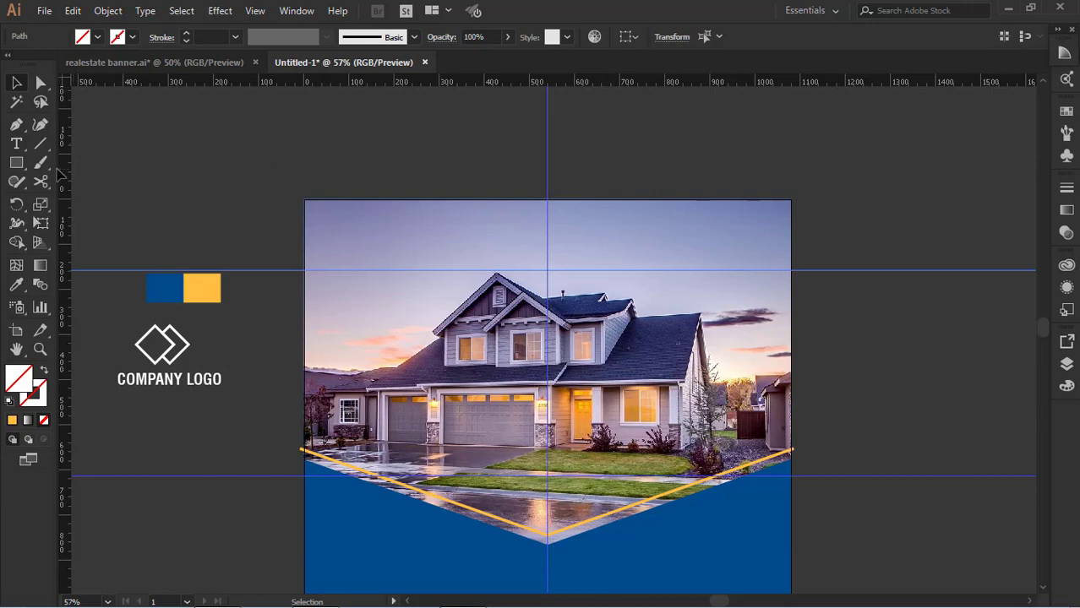
key("p")
left_click(304, 200)
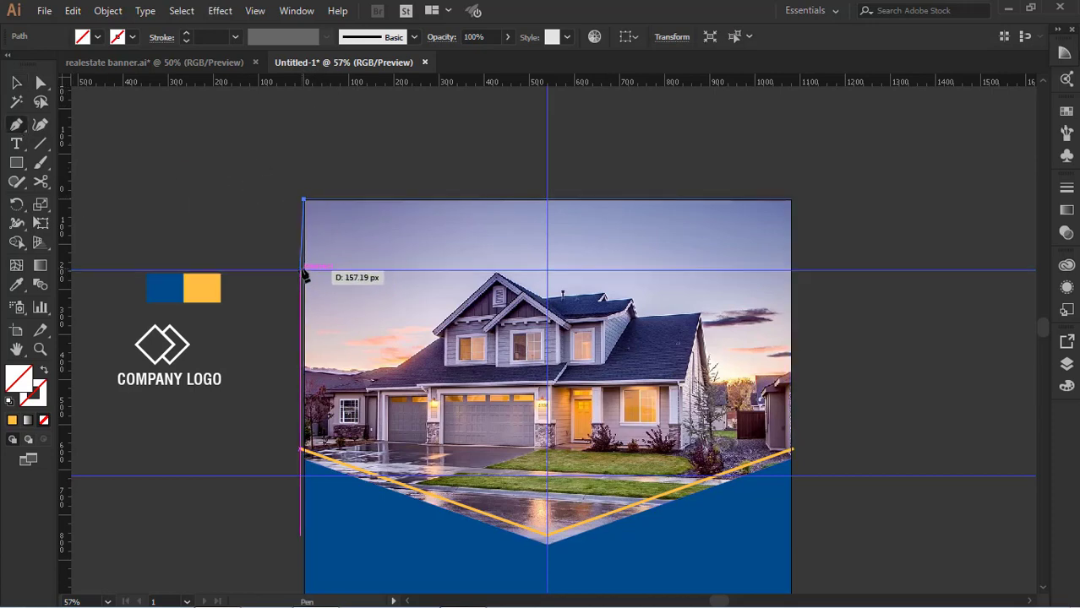
left_click(430, 200)
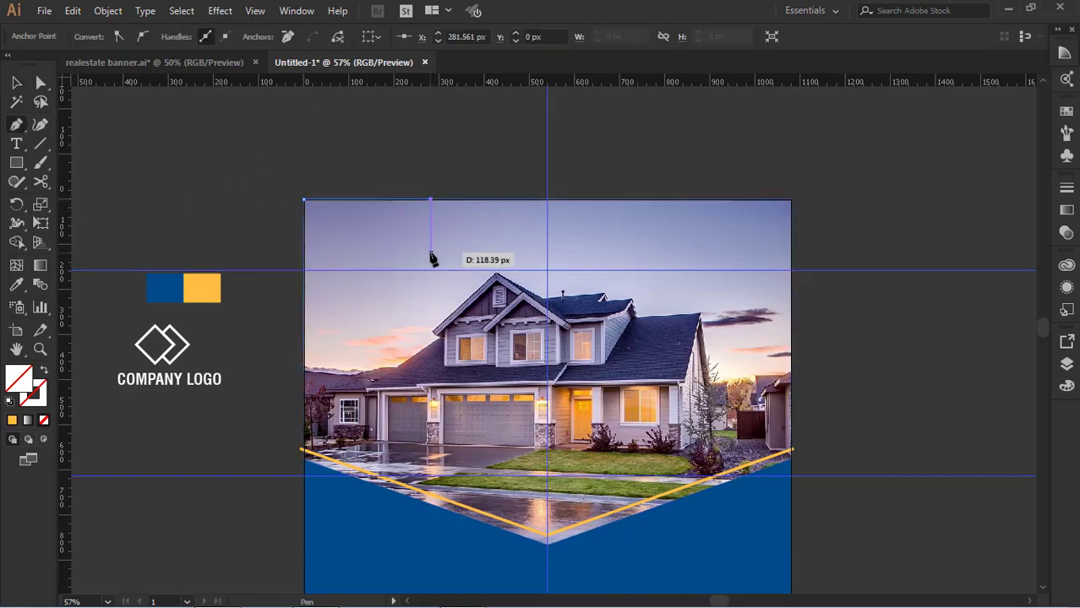
left_click(430, 245)
key("ctrl+z")
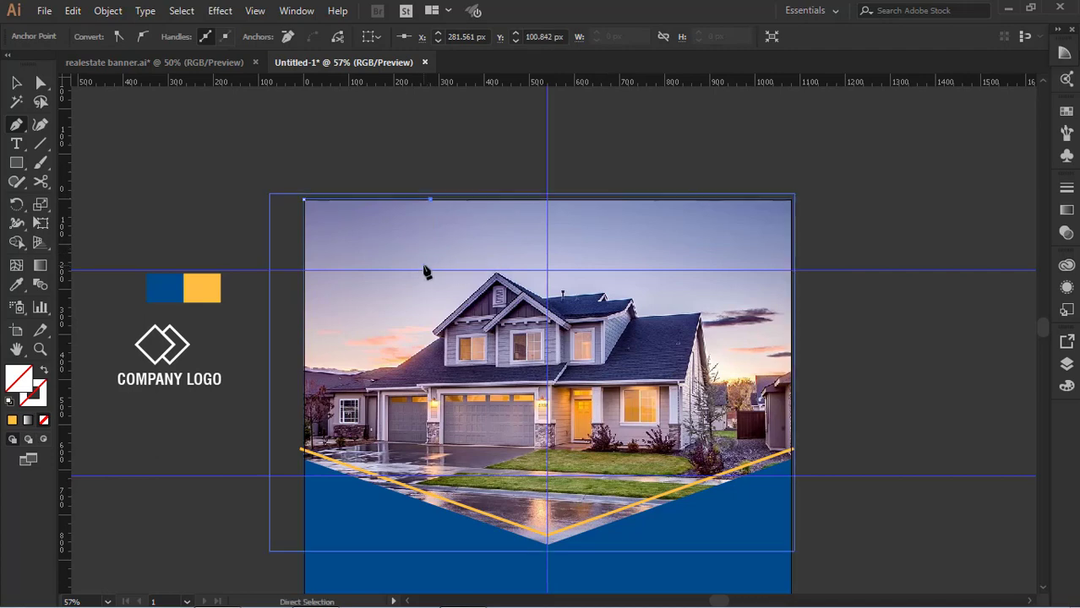
left_click(430, 254)
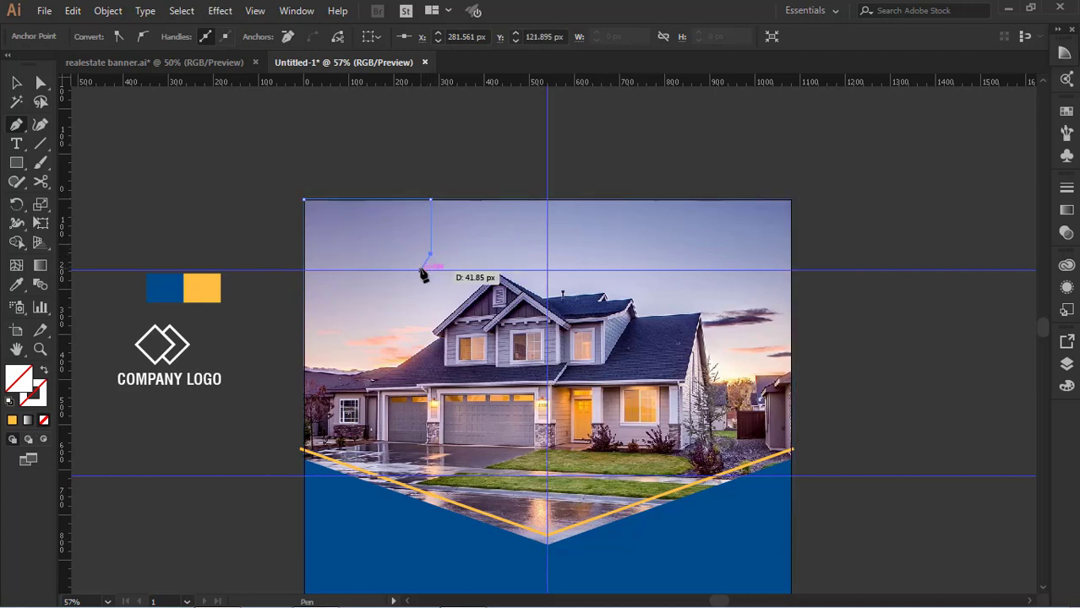
left_click(422, 271)
left_click(305, 272)
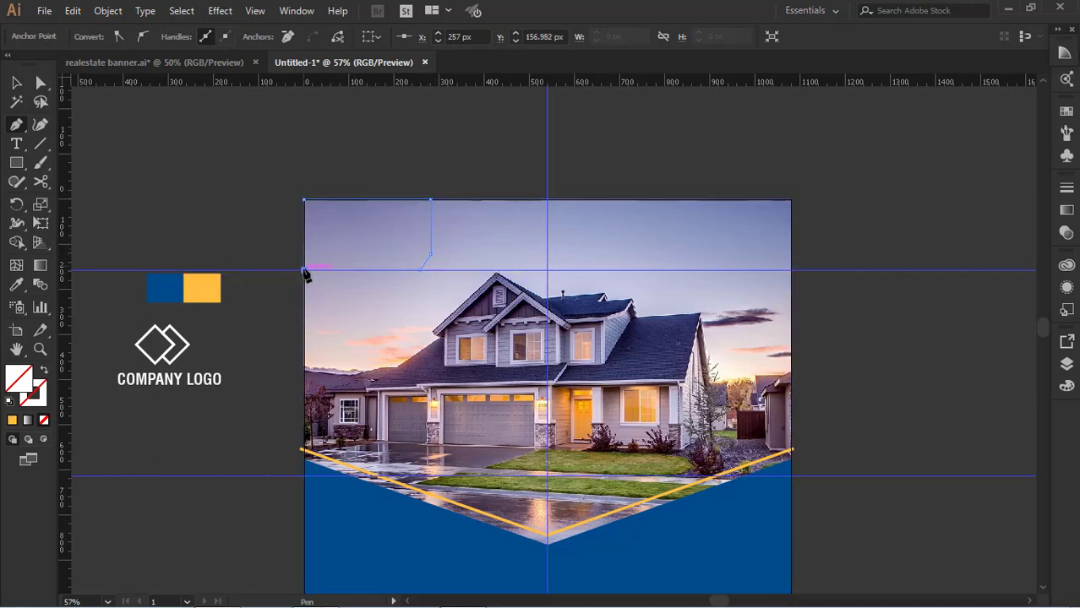
left_click(304, 201)
Fill the cut-corner panel at the photo's upper left with the blue swatch colour
left_click(16, 284)
left_click(162, 288)
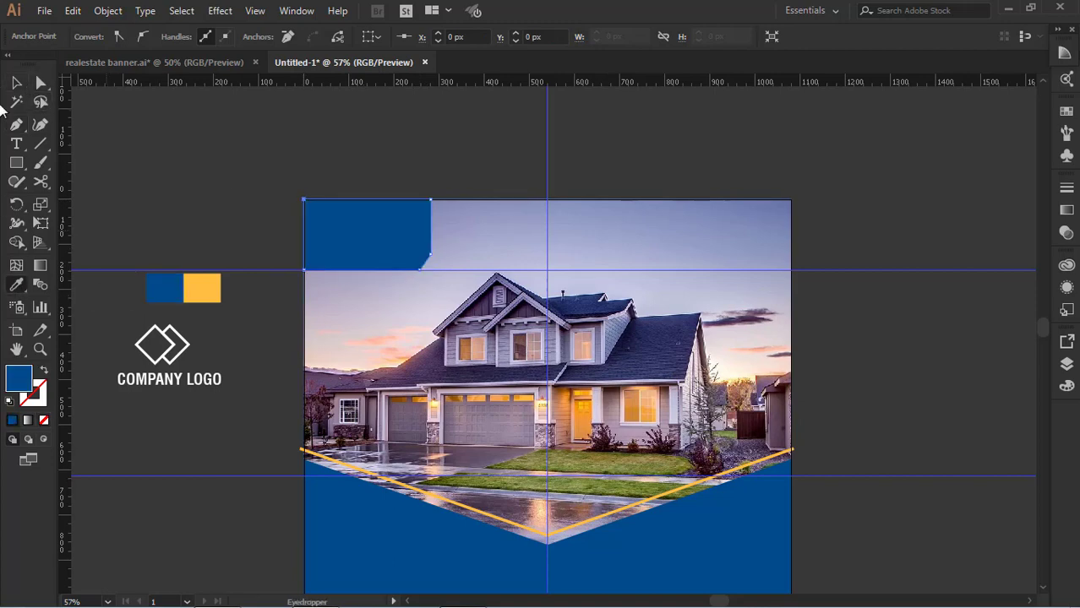
left_click(18, 83)
left_click(386, 181)
Draw a tall blue rectangle over the photo's right side, from the artboard's upper edge down to the level of the yellow line's ends
scroll(386, 180, "down", 7)
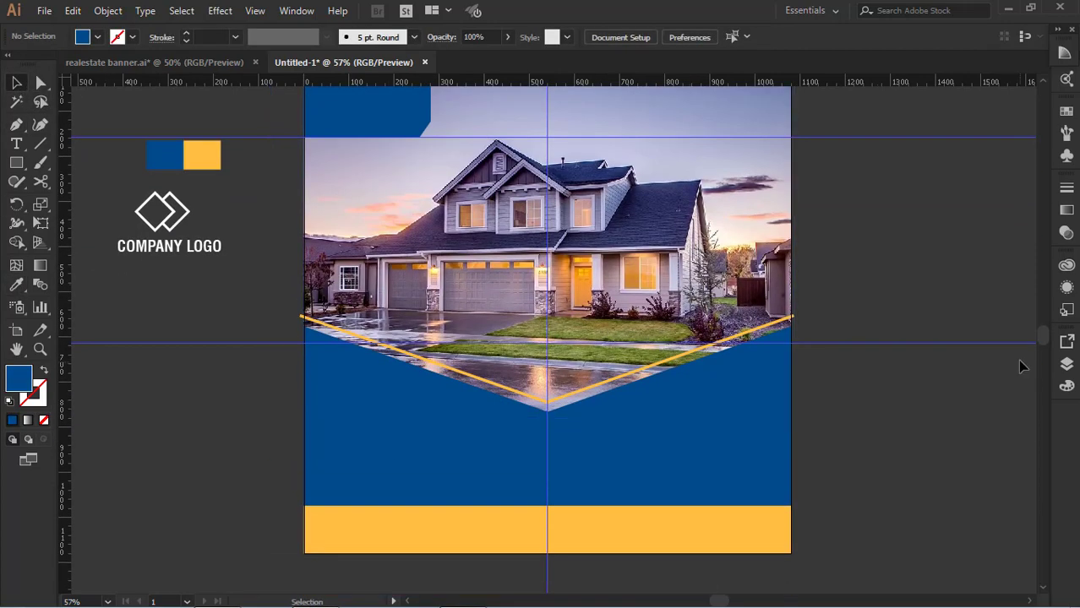
scroll(1014, 356, "up", 5)
left_click(18, 163)
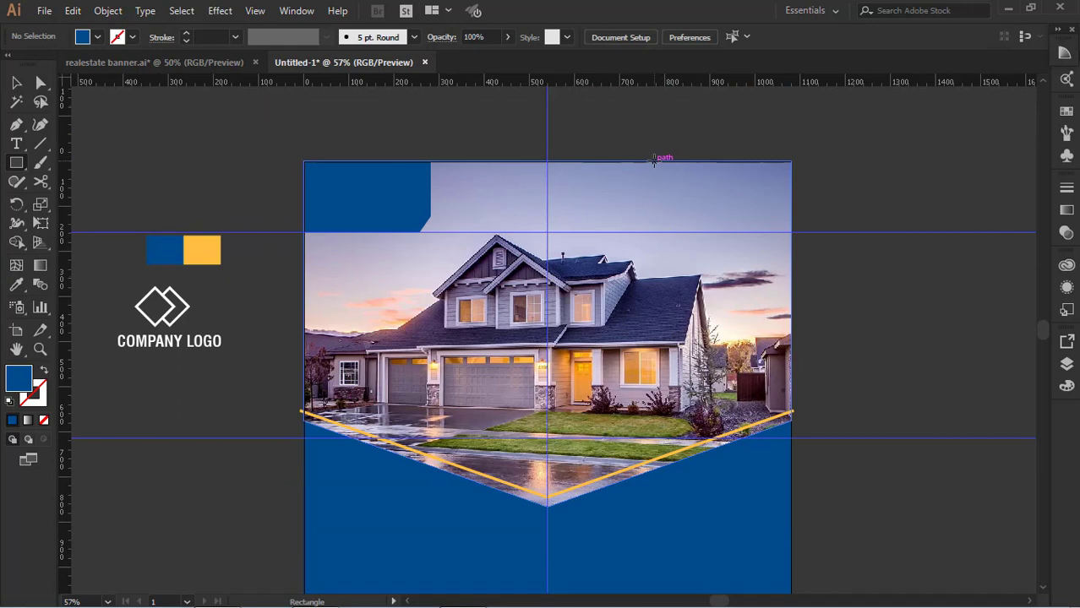
left_click_drag(653, 161, 789, 413)
key("v")
left_click_drag(653, 286, 648, 287)
scroll(689, 312, "down", 4)
left_click(842, 304)
left_click(716, 311)
scroll(838, 284, "down", 4)
left_click(876, 343)
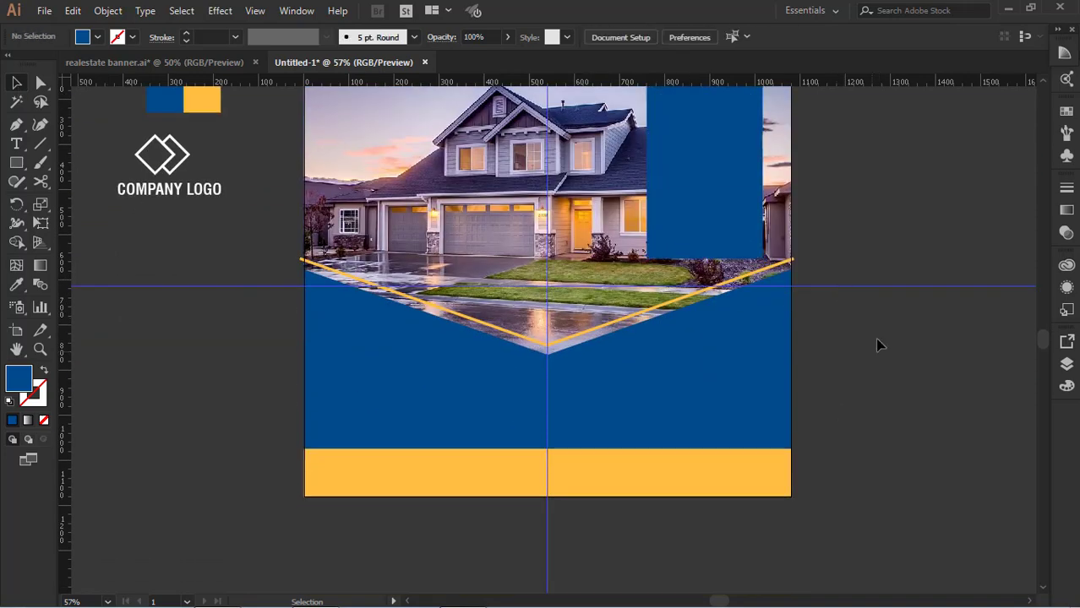
Add the text "READY TO SELL" on two lines beside the artboard and enlarge it to about 133 pt
left_click(16, 143)
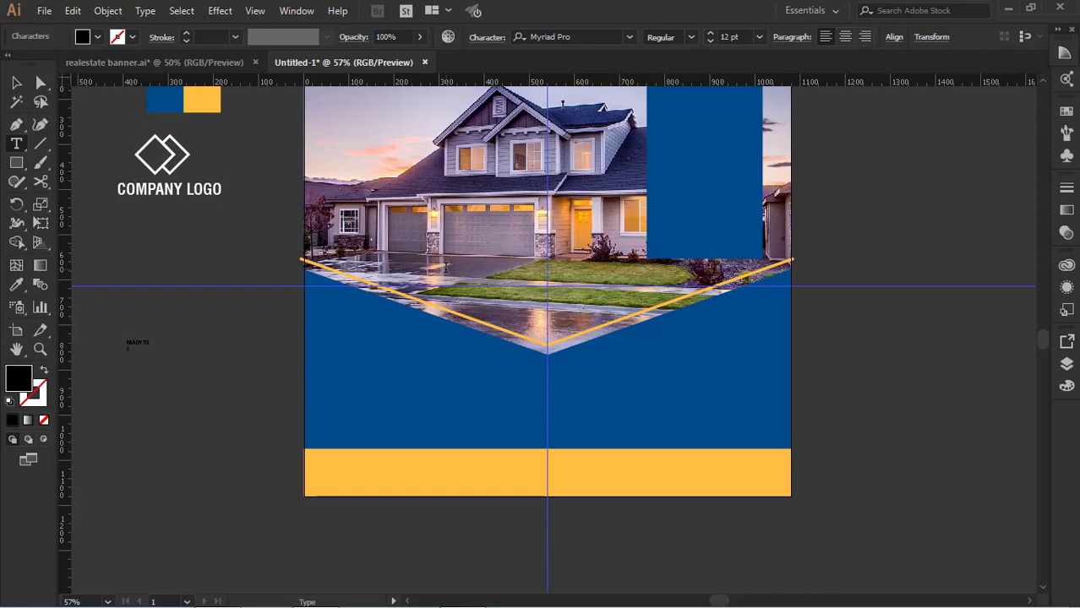
left_click(16, 82)
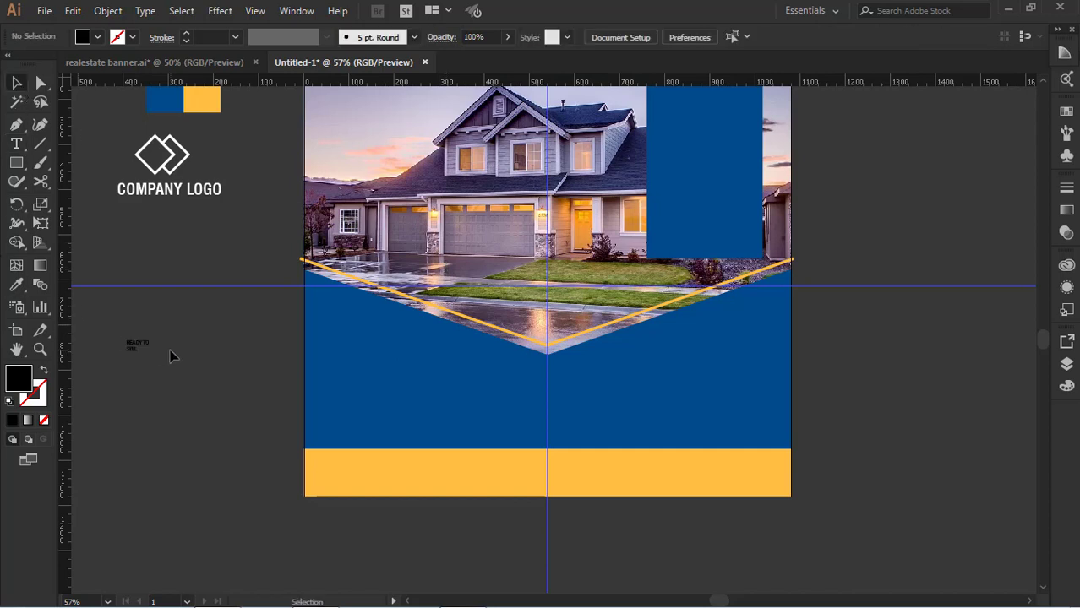
left_click(134, 352)
left_click_drag(152, 354, 389, 481)
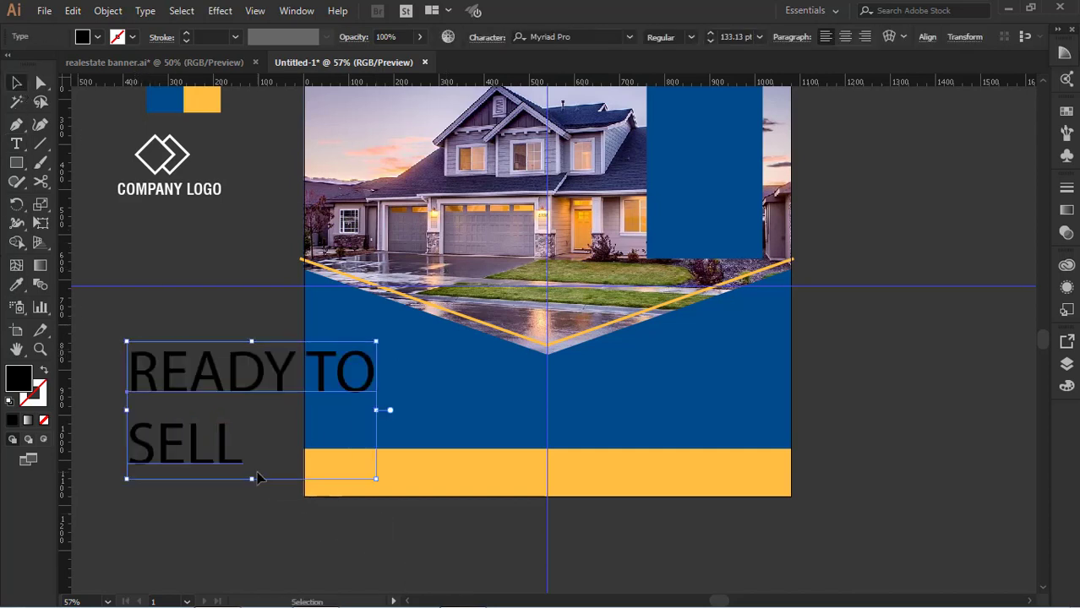
left_click(281, 519)
Set the font of the "READY TO SELL" text to Swis721 BlkCn BT Black
left_click(226, 454)
left_click(17, 286)
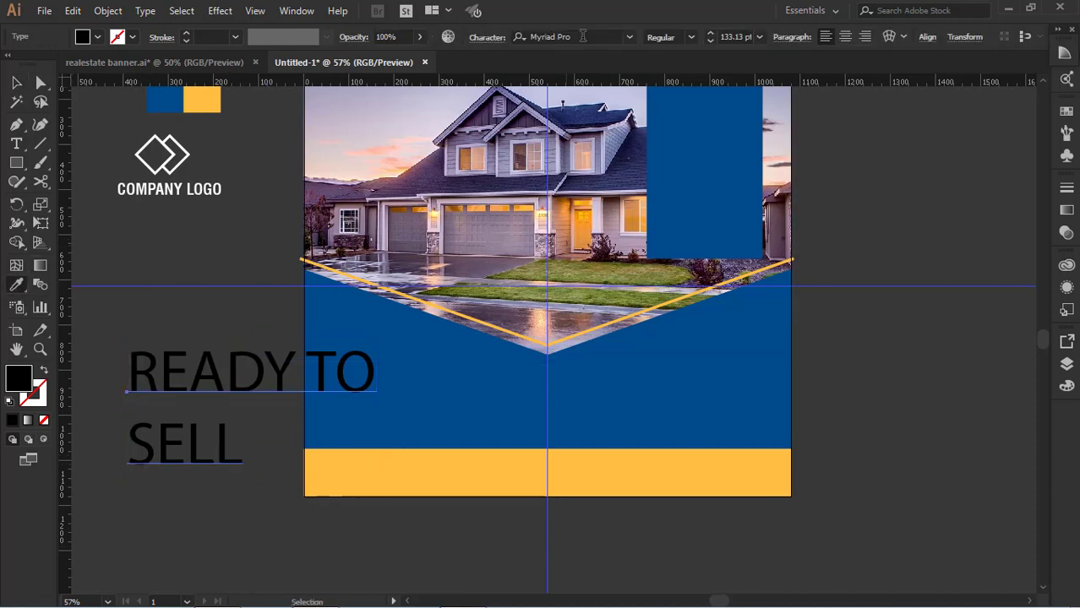
left_click(558, 36)
type("s")
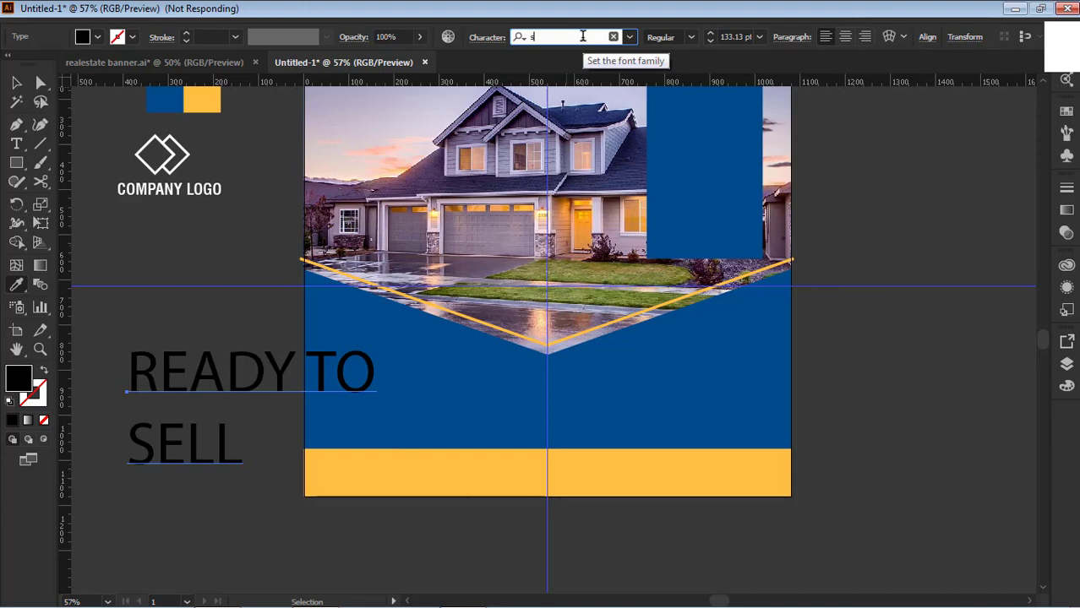
type("w")
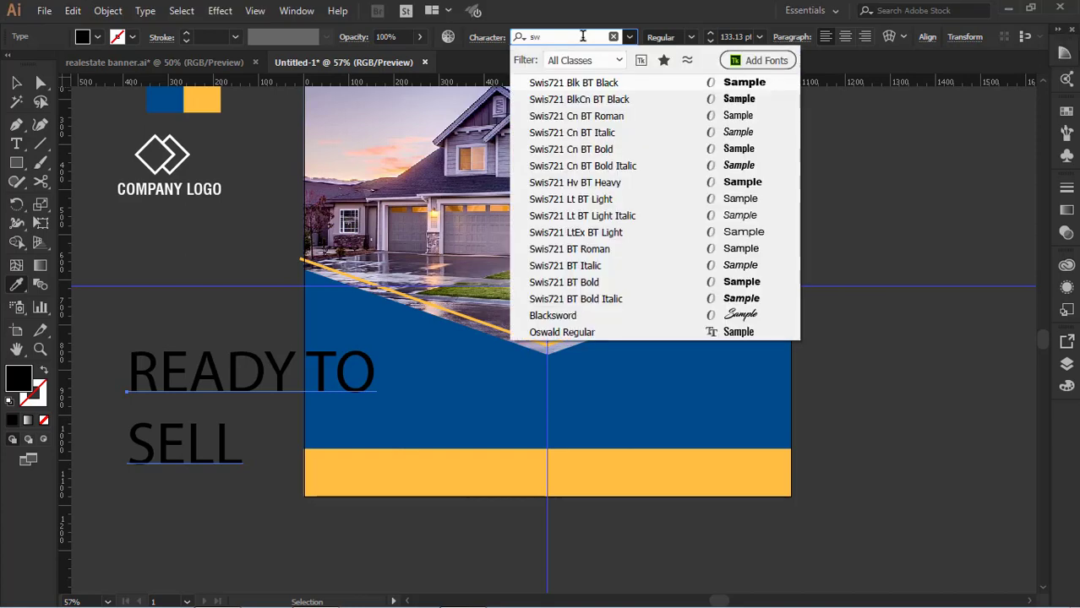
left_click(615, 99)
left_click(17, 83)
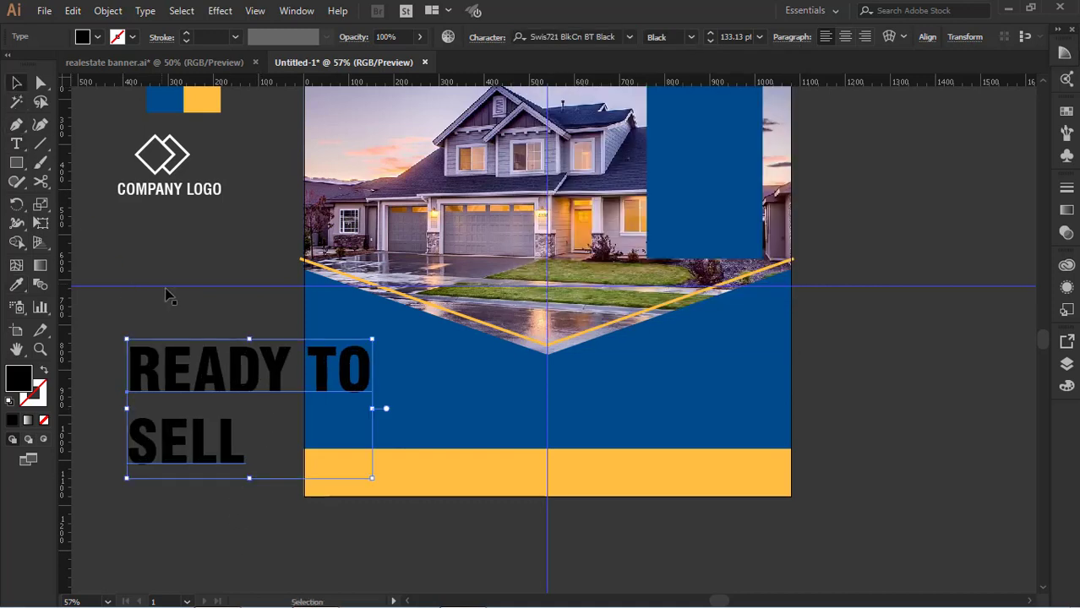
left_click(214, 324)
Increase the font size of the word "SELL" to 259 pt, leaving "READY TO" at its size
left_click(207, 444)
key("t")
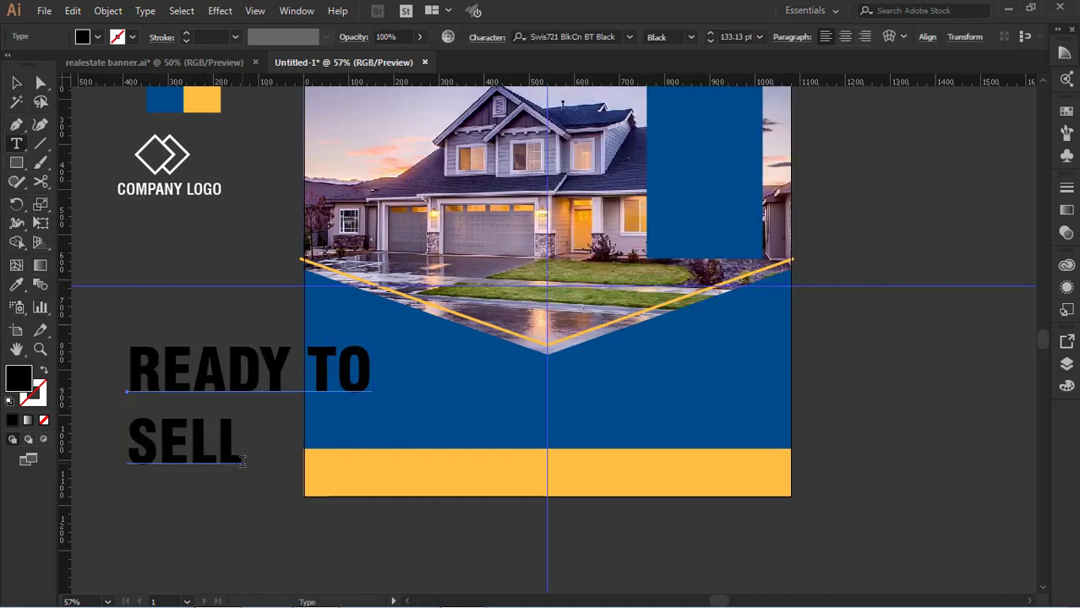
left_click_drag(243, 461, 128, 462)
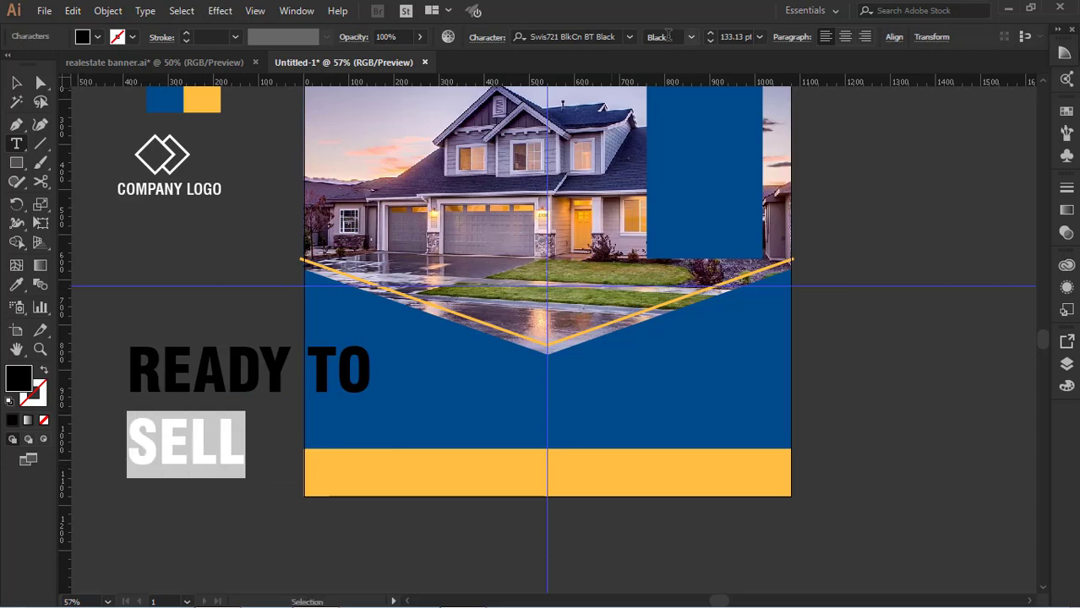
left_click(731, 36)
type("141")
key("Return")
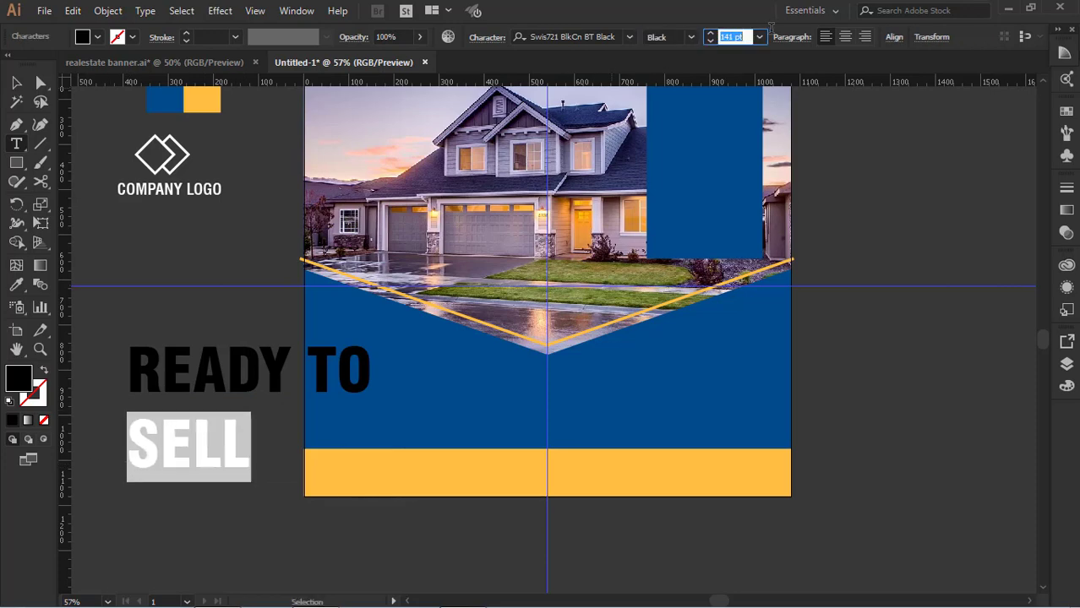
key("Up")
key("Up")
key("Up")
key("Up")
key("Up")
key("Up")
key("Up")
key("Up")
key("Up")
key("Up")
key("Up")
key("Up")
key("Up")
key("Up")
key("Up")
key("Up")
key("Up")
key("Up")
key("Up")
key("Up")
key("Down")
key("Down")
key("Down")
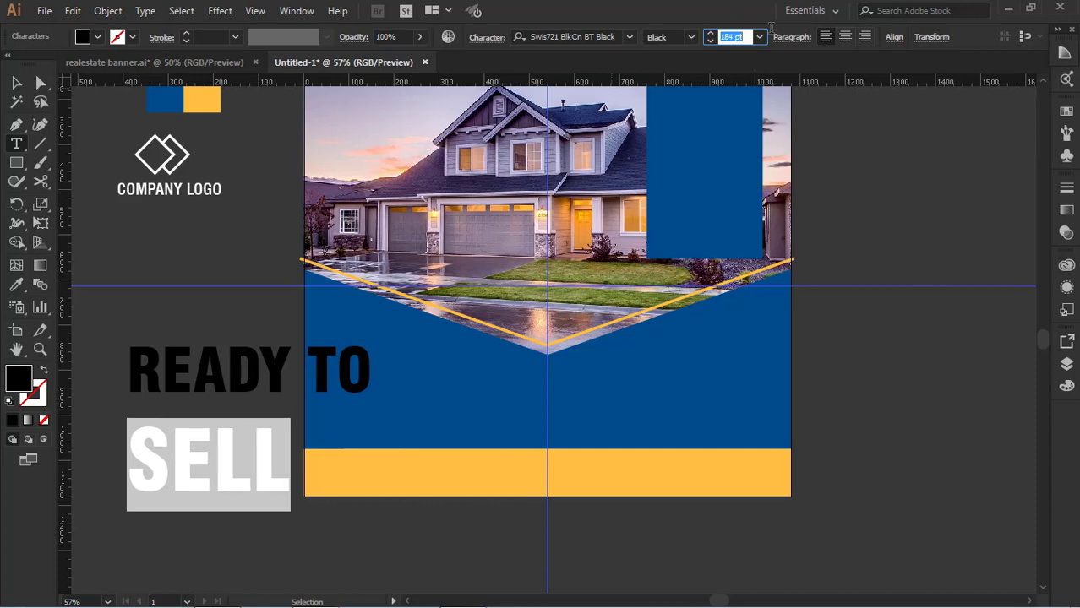
key("Up")
key("Up")
key("Up")
key("Up")
key("Up")
key("Up")
key("Up")
key("Up")
key("Up")
key("Up")
key("Up")
key("Up")
key("Up")
key("Up")
key("Up")
key("Up")
key("Up")
key("Up")
key("Up")
key("Up")
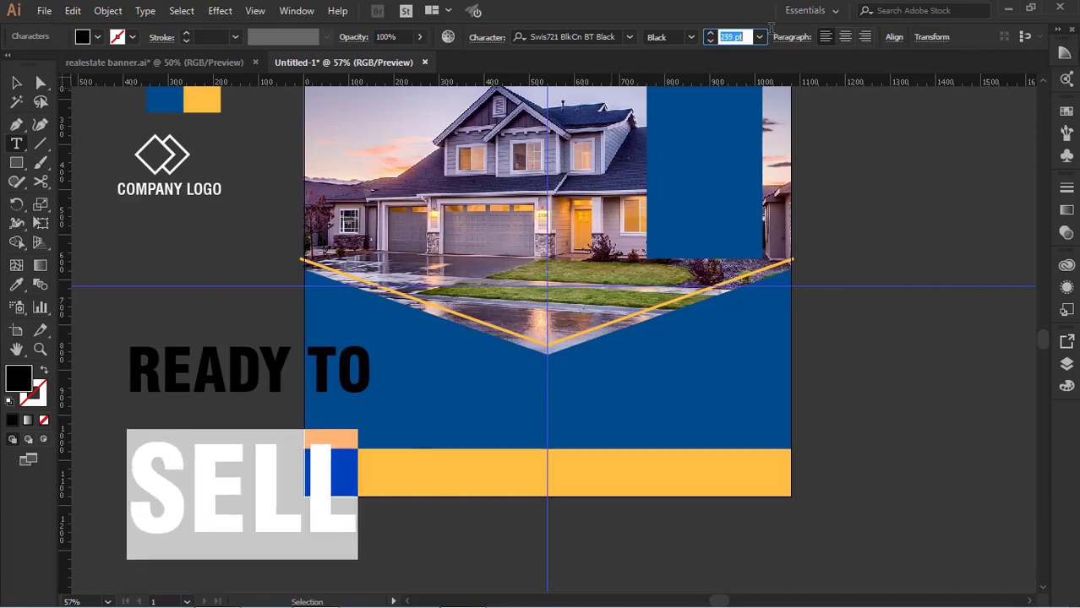
Enlarge the word "SELL" until it is as wide as the "READY TO" line above it
key("Up")
key("Up")
key("Up")
key("Up")
key("Up")
key("Up")
key("Up")
key("Up")
key("Up")
key("Up")
key("Up")
key("Up")
key("Up")
key("Up")
key("Up")
key("Up")
key("Up")
key("Up")
left_click(15, 84)
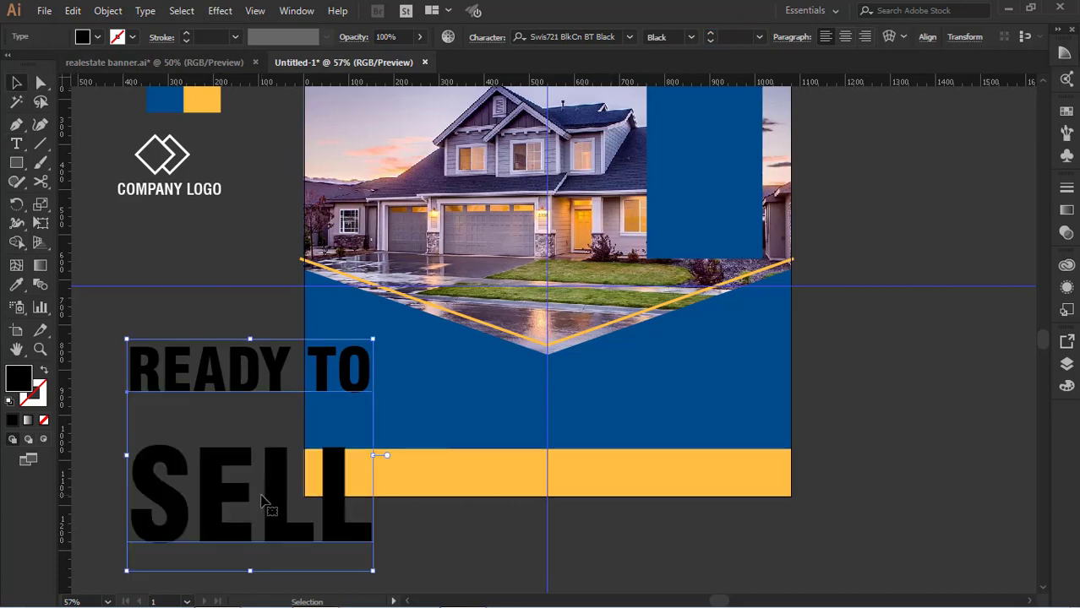
Scale the two-line text down proportionally, bringing "SELL" to about 176 pt, and place it in the empty area beside the artboard
left_click_drag(268, 506, 276, 432)
left_click_drag(387, 265, 310, 352)
left_click_drag(248, 468, 243, 440)
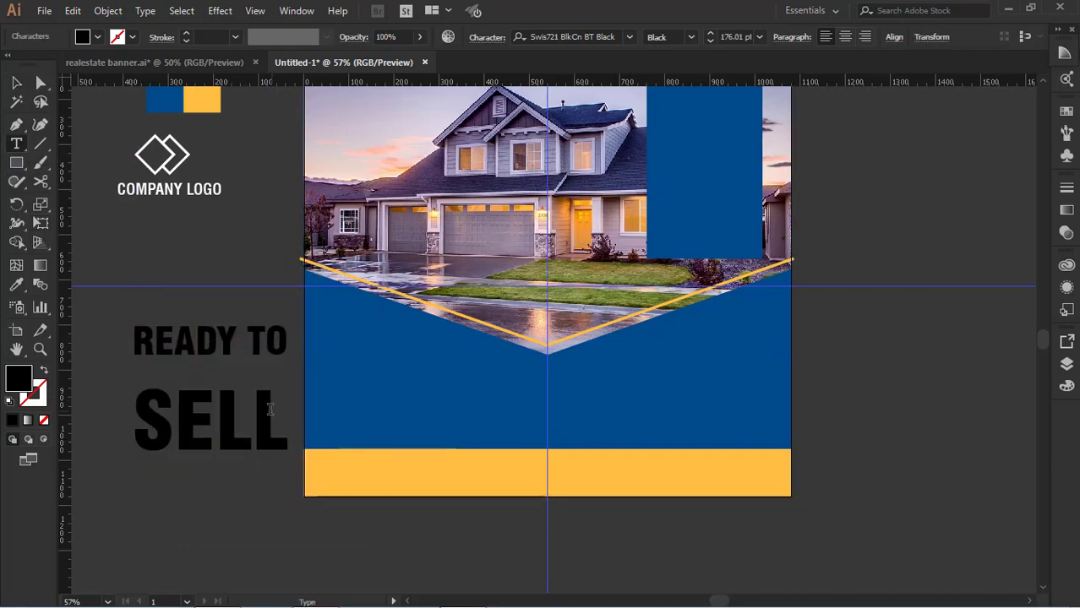
Tighten the leading of the word "SELL" to 148 pt so it sits close under "READY TO"
double_click(269, 409)
left_click(489, 37)
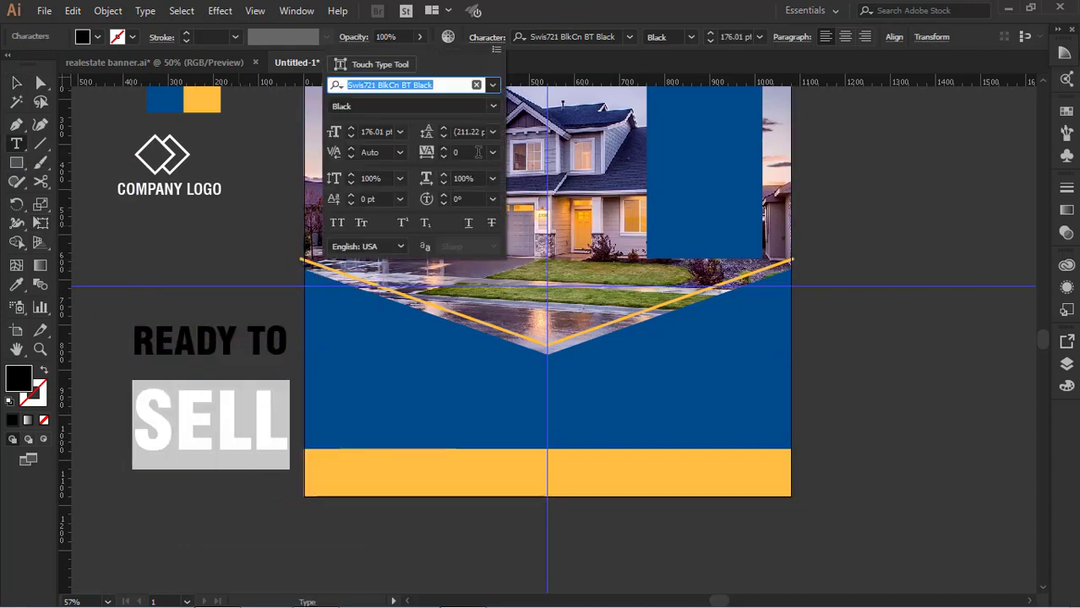
left_click(457, 132)
type("183")
key("Return")
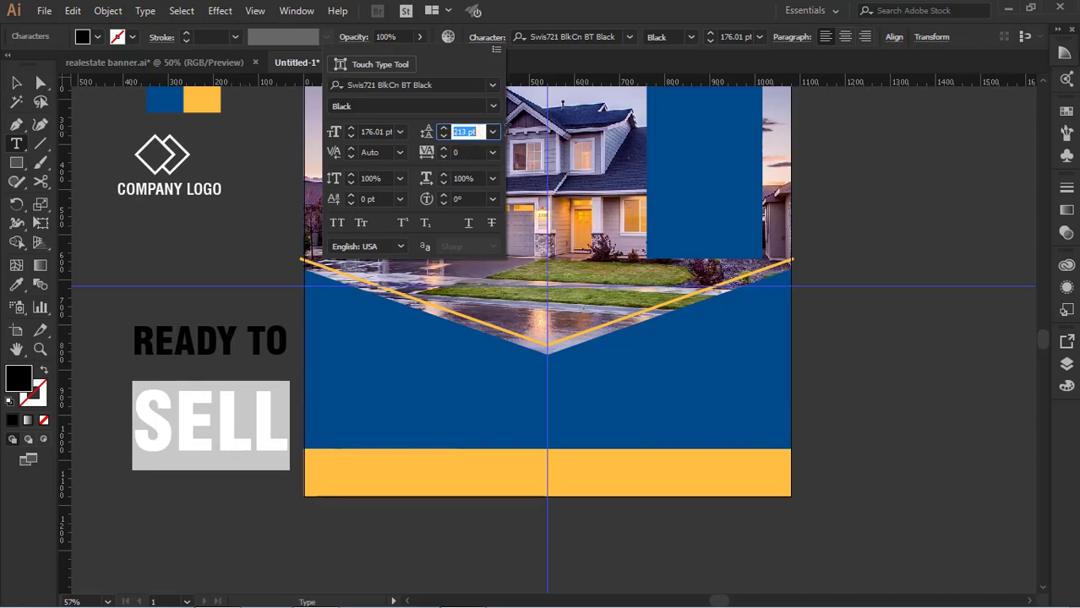
key("Down")
key("Down")
key("Down")
key("Down")
key("Down")
key("Down")
key("Down")
key("Down")
key("Down")
key("Down")
key("Down")
key("Down")
key("Down")
key("Down")
key("Down")
key("Down")
key("Down")
key("Down")
key("Down")
key("Down")
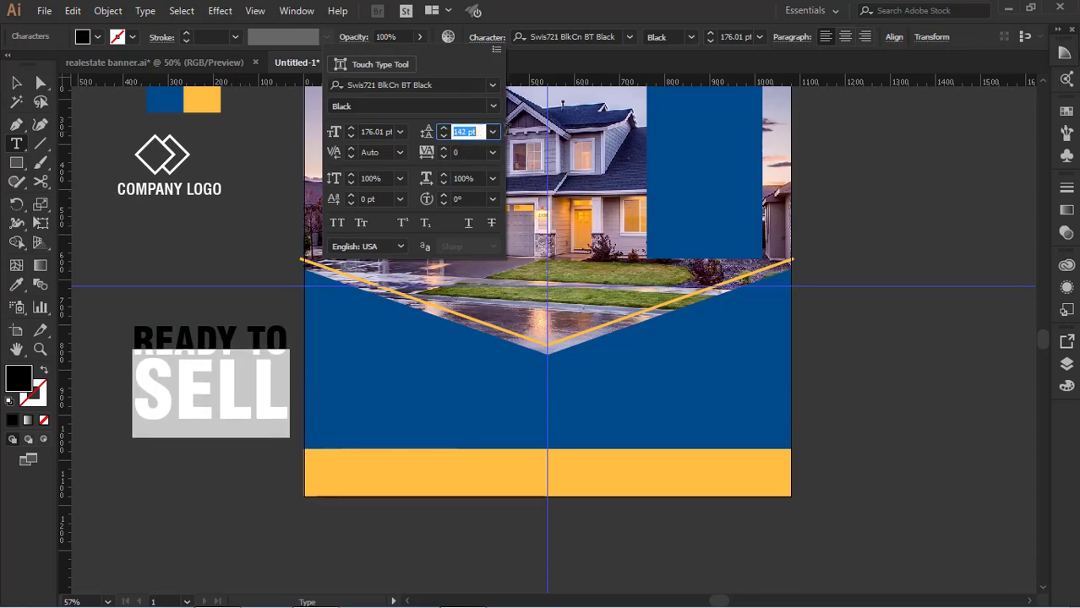
key("Escape")
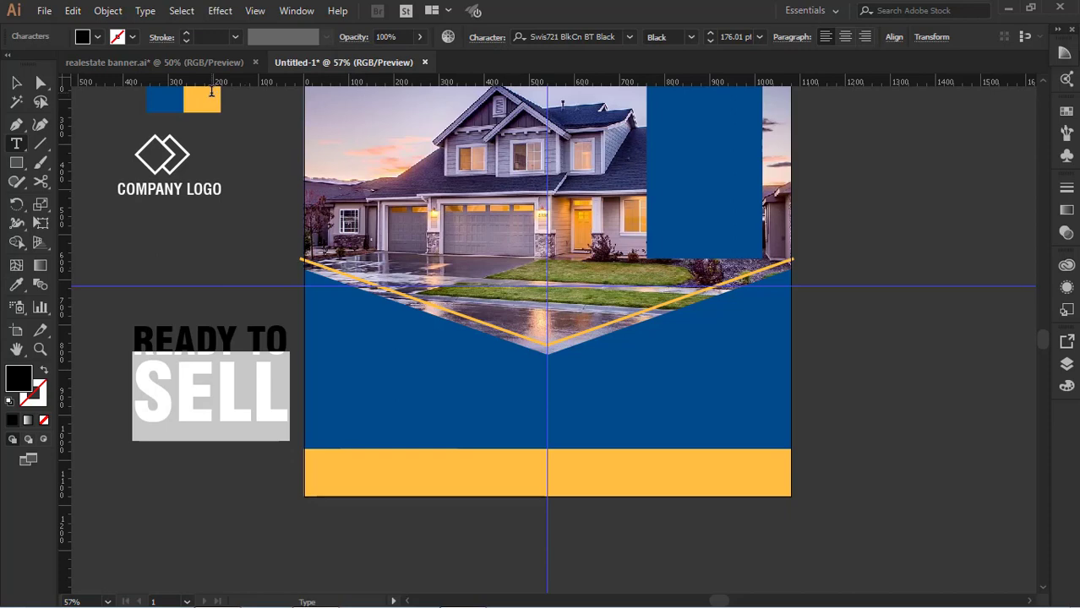
Fill the word "SELL" with the yellow sampled from the colour swatch above the company logo
left_click(215, 101)
left_click(18, 82)
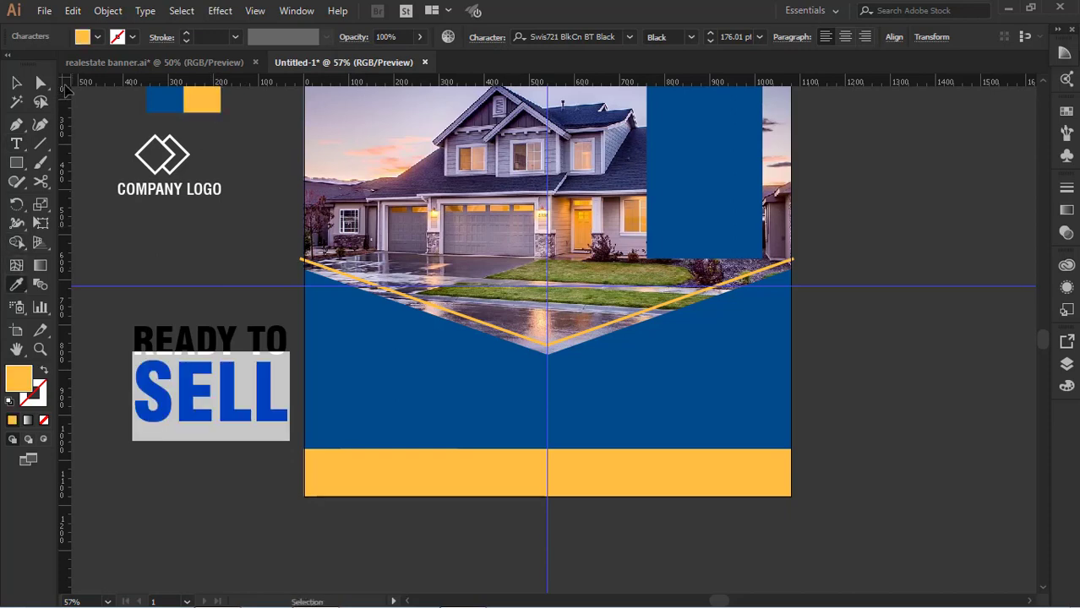
left_click(109, 215)
left_click(239, 352)
left_click(221, 457)
left_click(201, 416)
Add a third line to the headline text below "SELL", starting with "your" and ending in a question mark
left_click(17, 145)
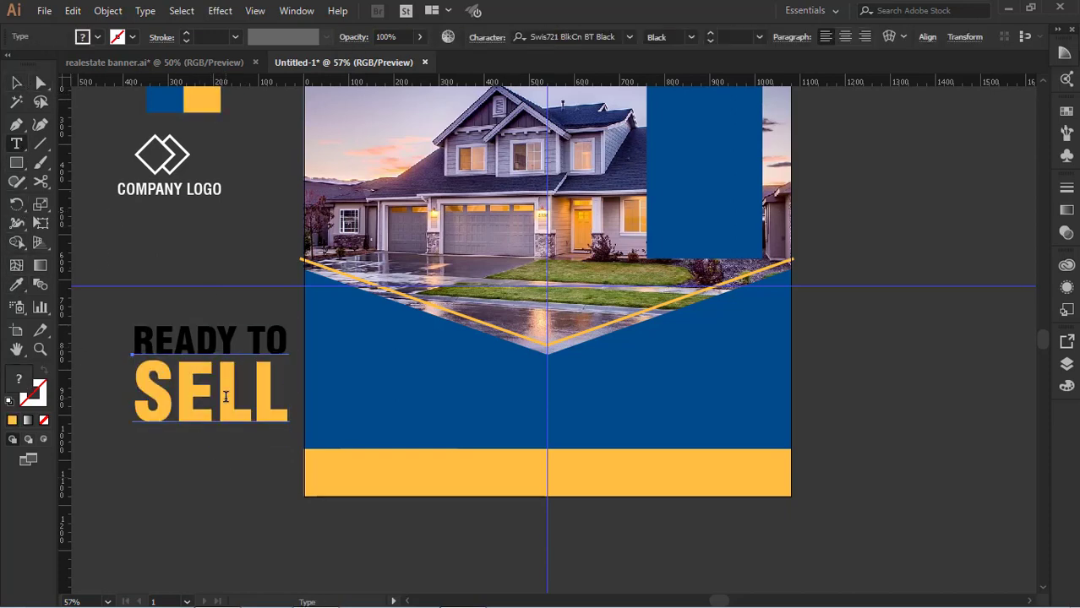
left_click(274, 403)
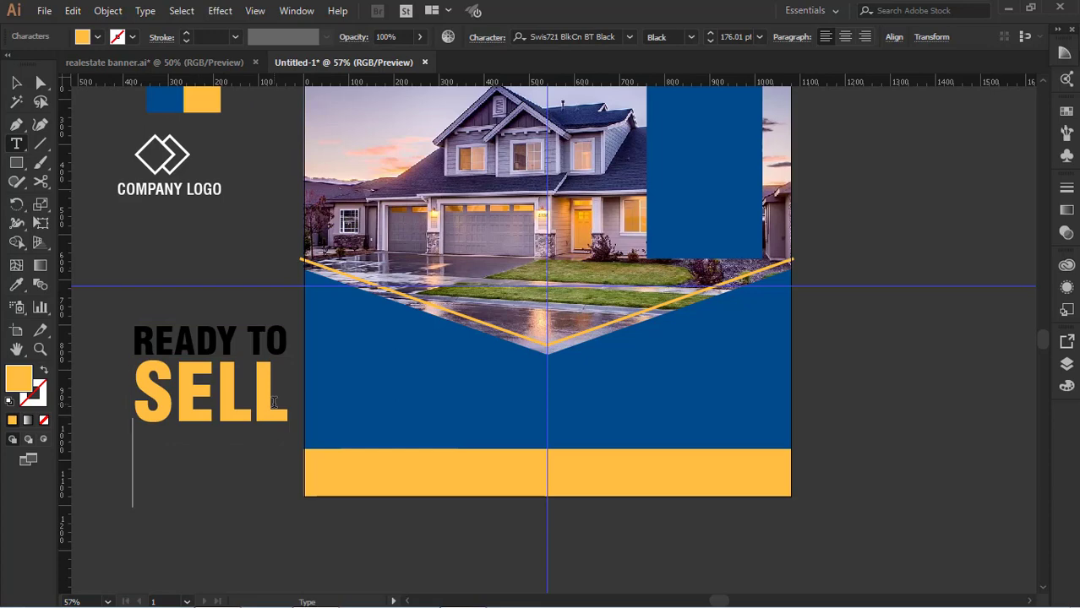
type("your Homes")
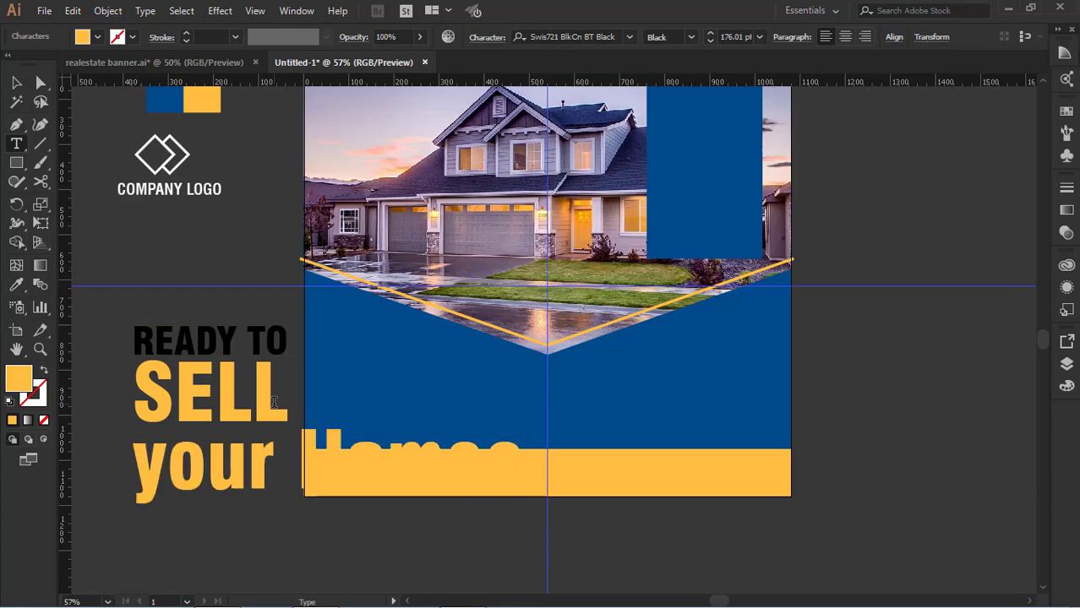
type("??")
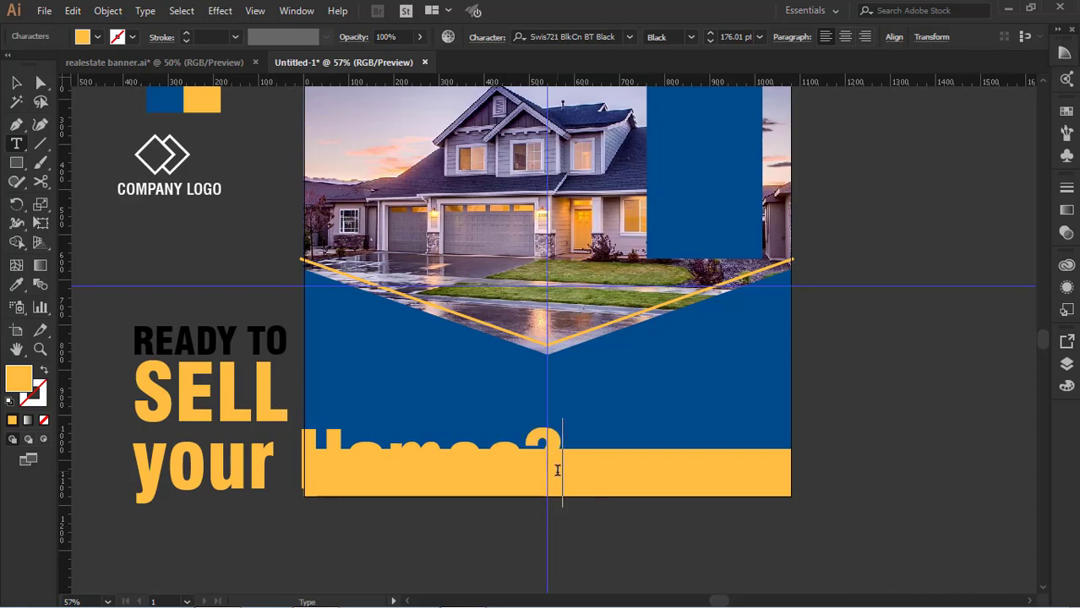
Set the third line's font size to 56 pt and correct its wording to "your Home?"
left_click_drag(558, 469, 140, 475)
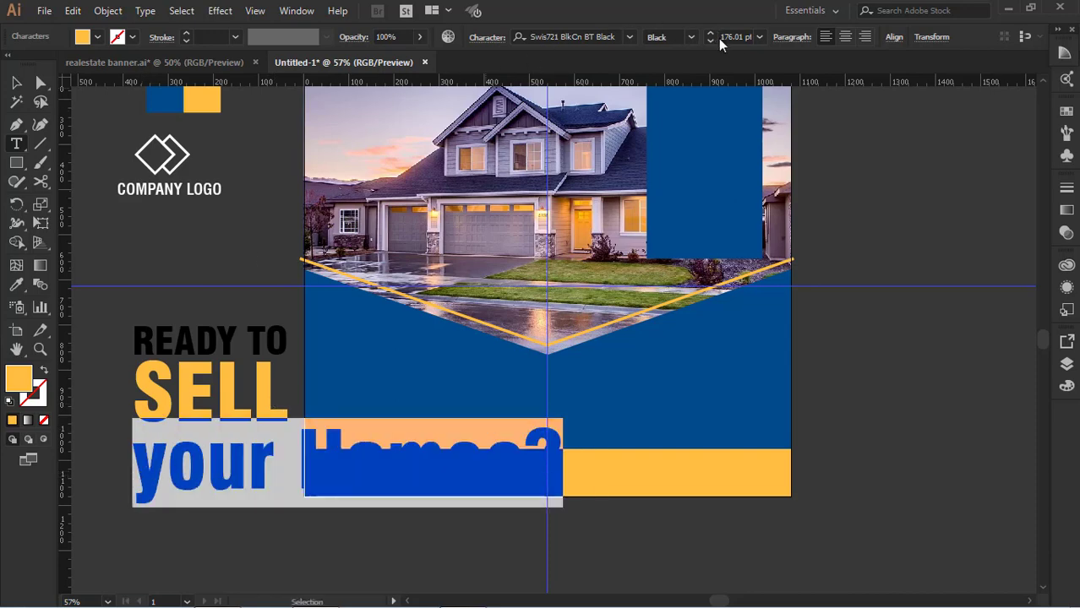
left_click_drag(719, 39, 798, 36)
key("Down")
key("Down")
key("Down")
key("Down")
key("Down")
key("Down")
key("Down")
key("Down")
key("Down")
key("Down")
key("Down")
key("Down")
key("Down")
key("Down")
key("Down")
key("Down")
key("Down")
key("Down")
key("Down")
key("Down")
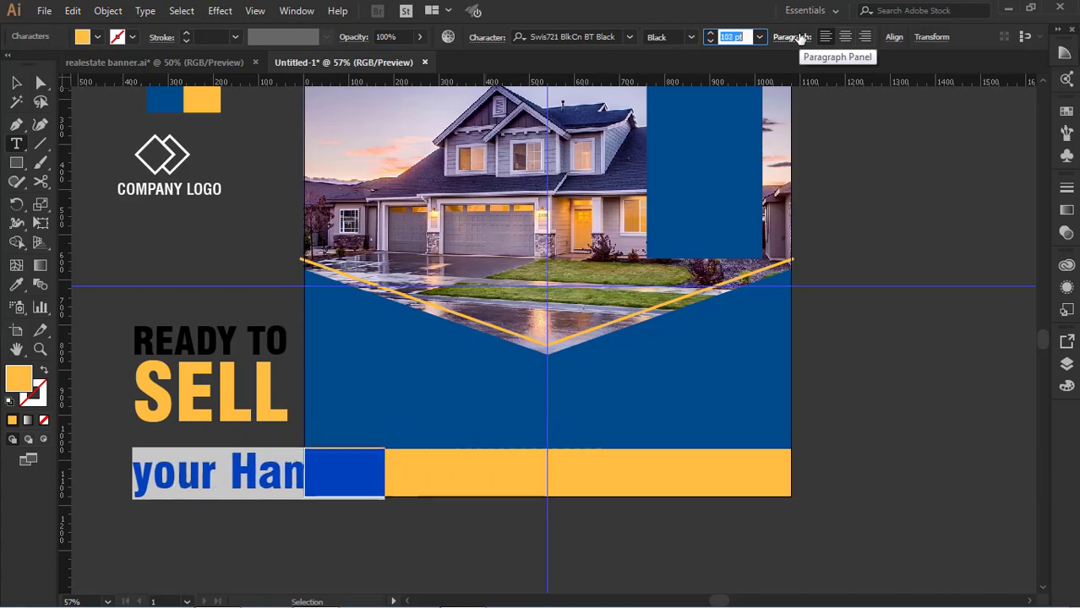
key("Down")
key("Down")
key("Down")
key("Down")
key("Down")
key("Down")
key("Down")
key("Down")
key("Down")
key("Down")
key("Down")
key("Down")
key("Down")
key("Down")
key("Down")
key("Down")
key("Down")
key("Down")
key("Down")
key("Down")
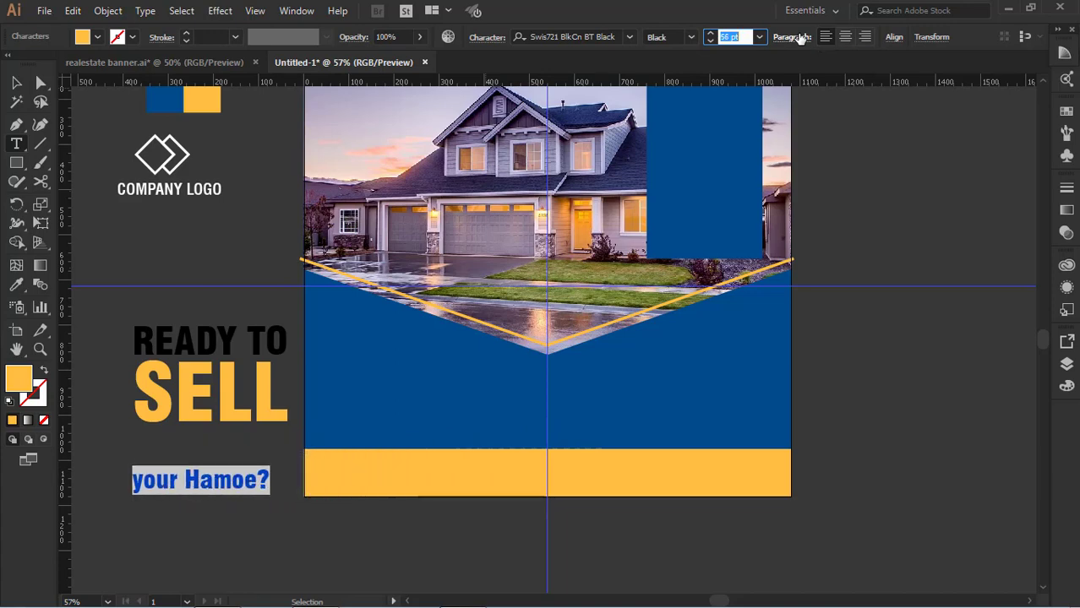
left_click(246, 483)
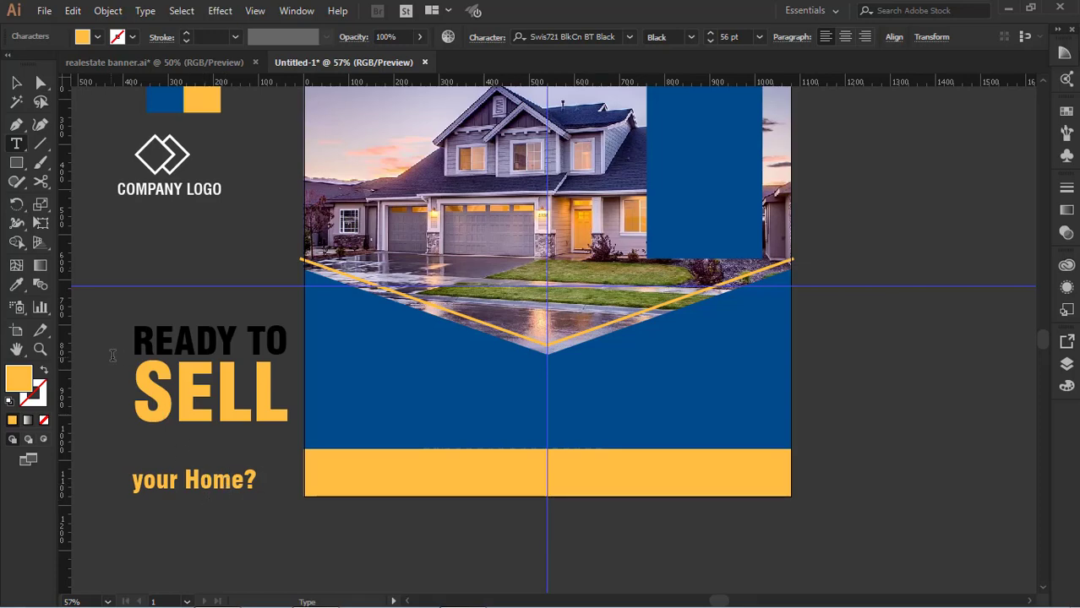
Set the leading of the "your Home?" line to 57 pt to bring it up under "SELL"
left_click(18, 84)
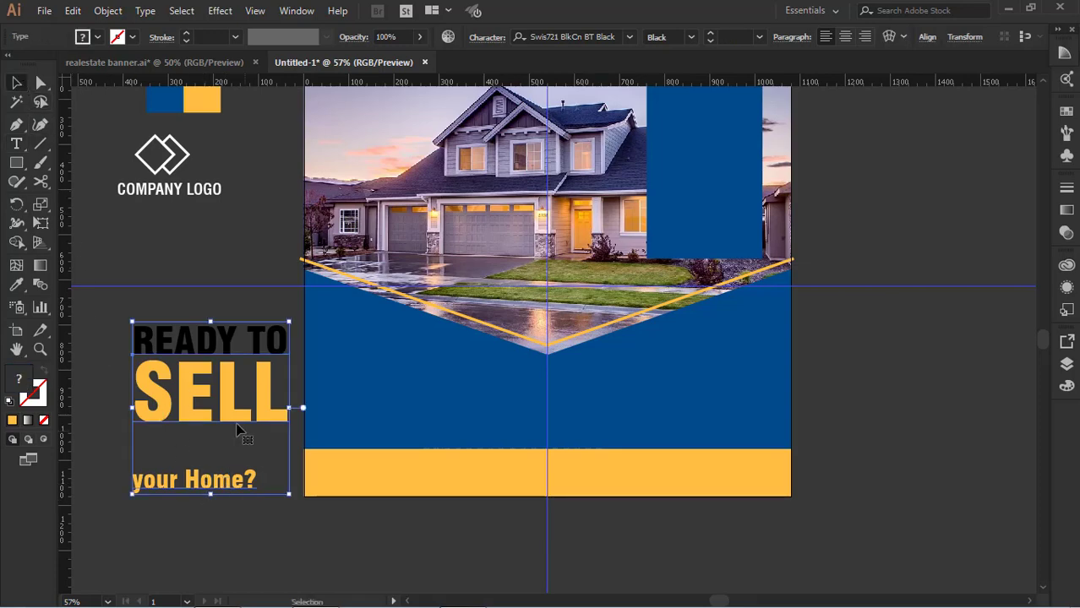
left_click(238, 433)
left_click(207, 479)
key("t")
left_click_drag(259, 483, 129, 483)
left_click(486, 37)
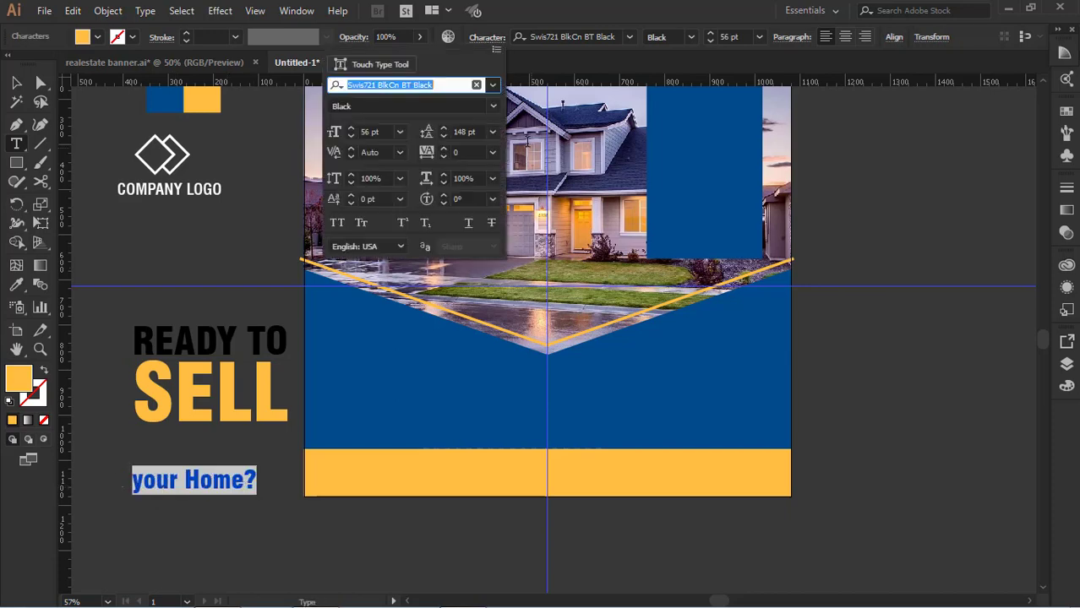
left_click_drag(455, 132, 488, 138)
key("Up")
key("Up")
key("Up")
key("Up")
key("Up")
key("Up")
key("Up")
key("Up")
key("Up")
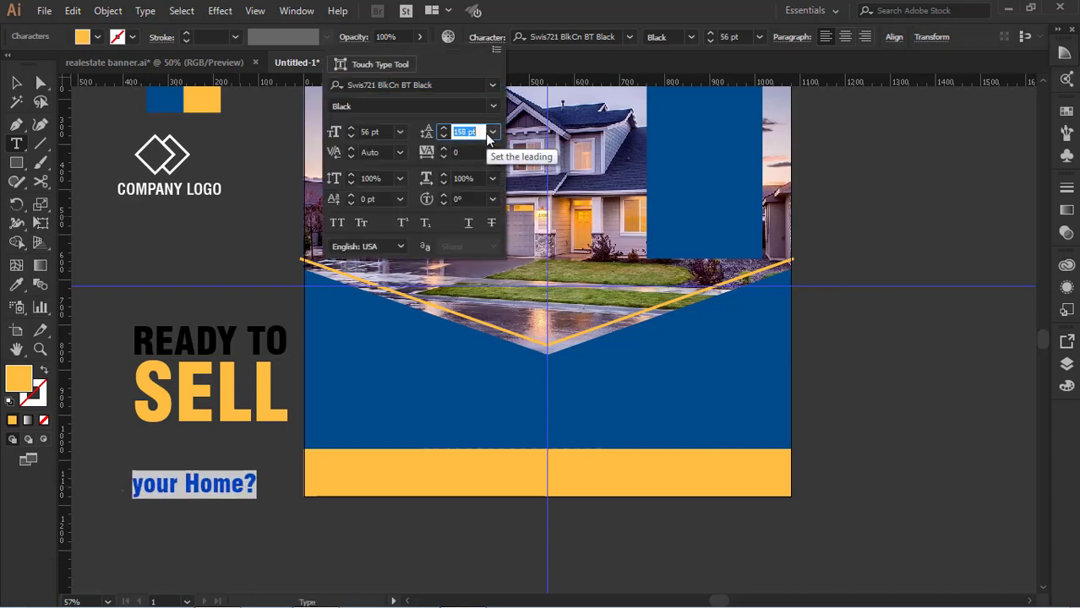
key("Down")
key("Down")
key("Down")
key("Down")
key("Down")
key("Down")
key("Down")
key("Down")
key("shift+Down")
key("shift+Down")
key("shift+Down")
key("shift+Down")
key("shift+Down")
key("shift+Down")
key("shift+Down")
key("shift+Down")
key("shift+Down")
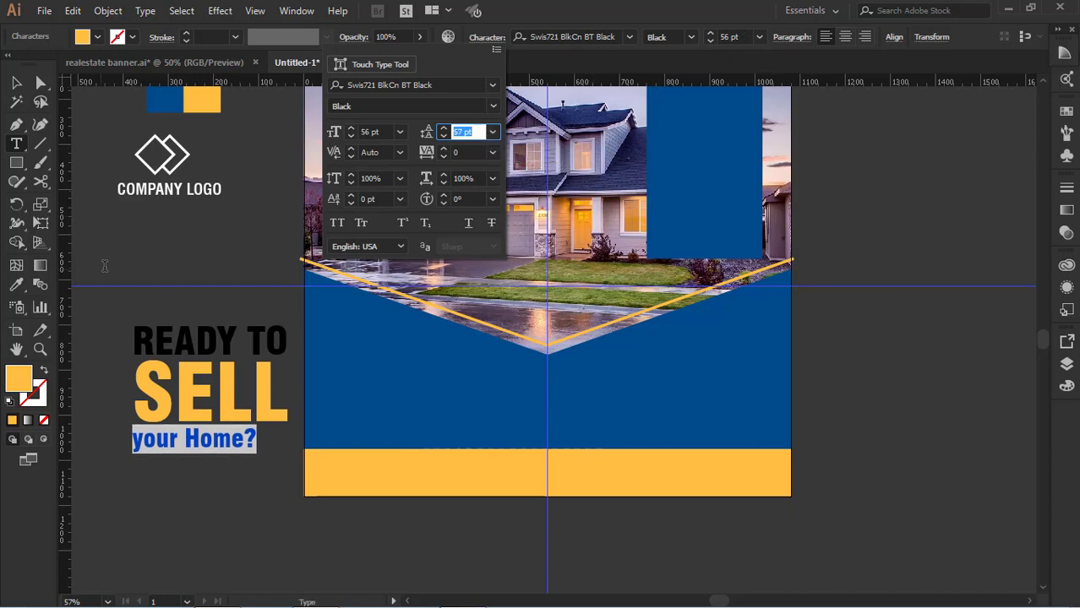
Copy the "READY TO" line's text style onto "your Home?" and set its font size to 71 pt
left_click(17, 284)
left_click(160, 345)
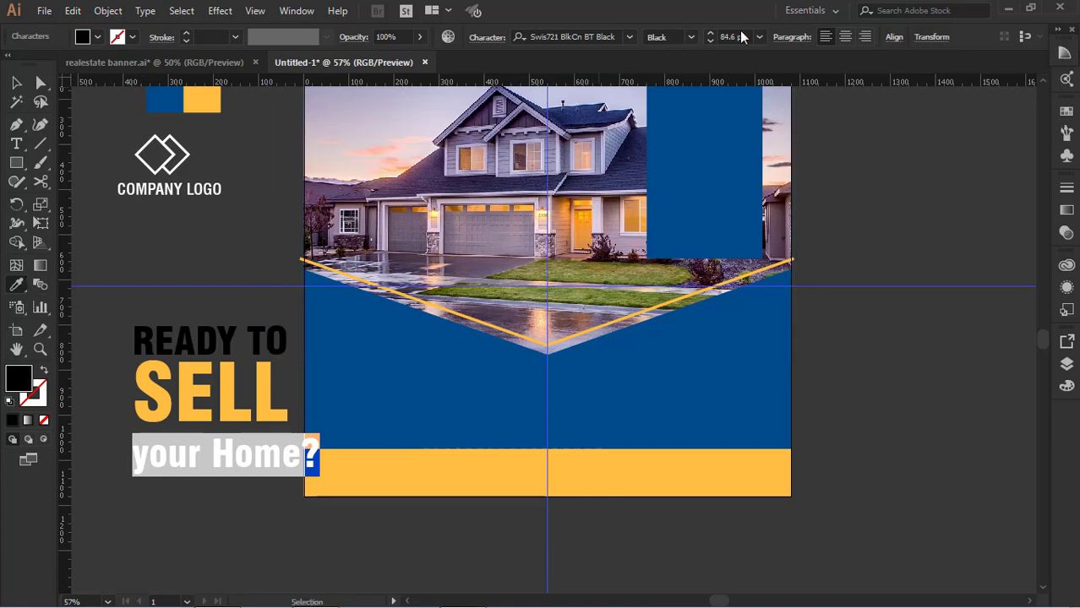
left_click_drag(724, 38, 759, 47)
type("71")
key("Return")
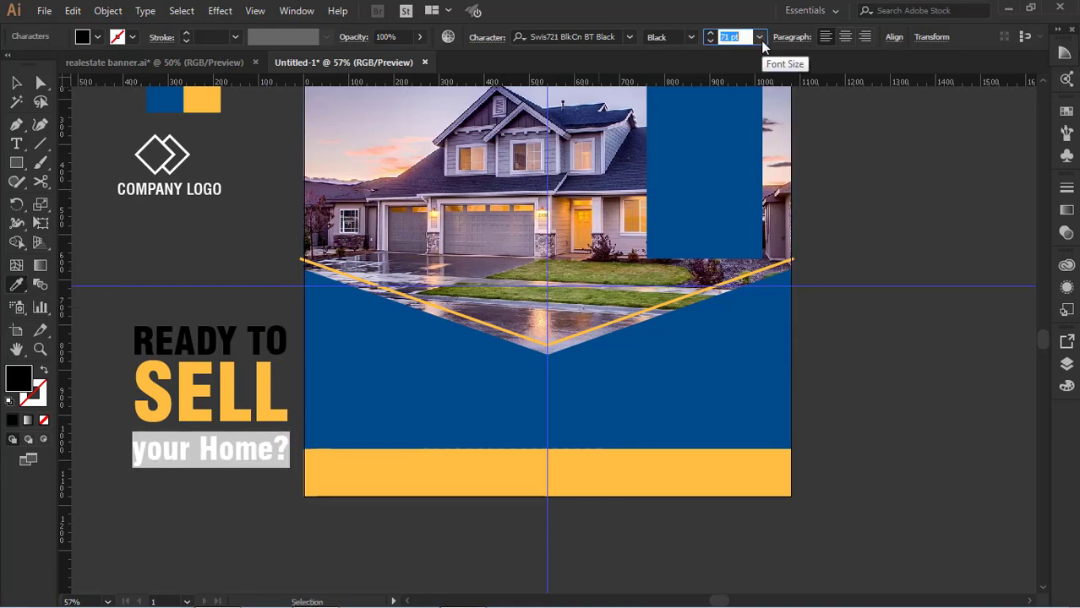
left_click(16, 82)
left_click(125, 208)
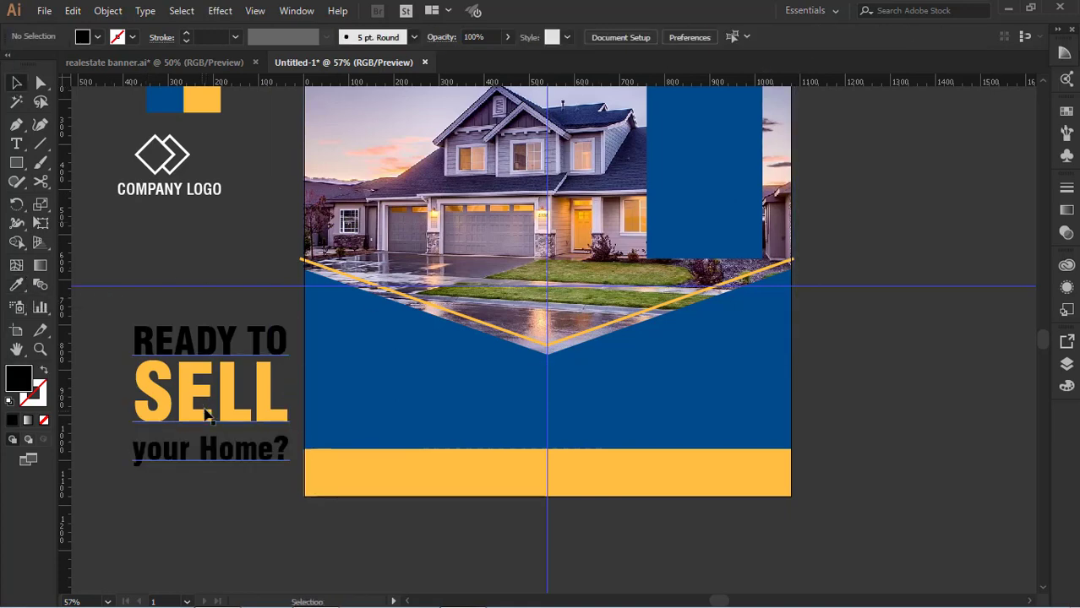
Set the leading of the "your Home?" line to 60 pt
left_click(17, 144)
left_click_drag(284, 452, 132, 450)
left_click(479, 38)
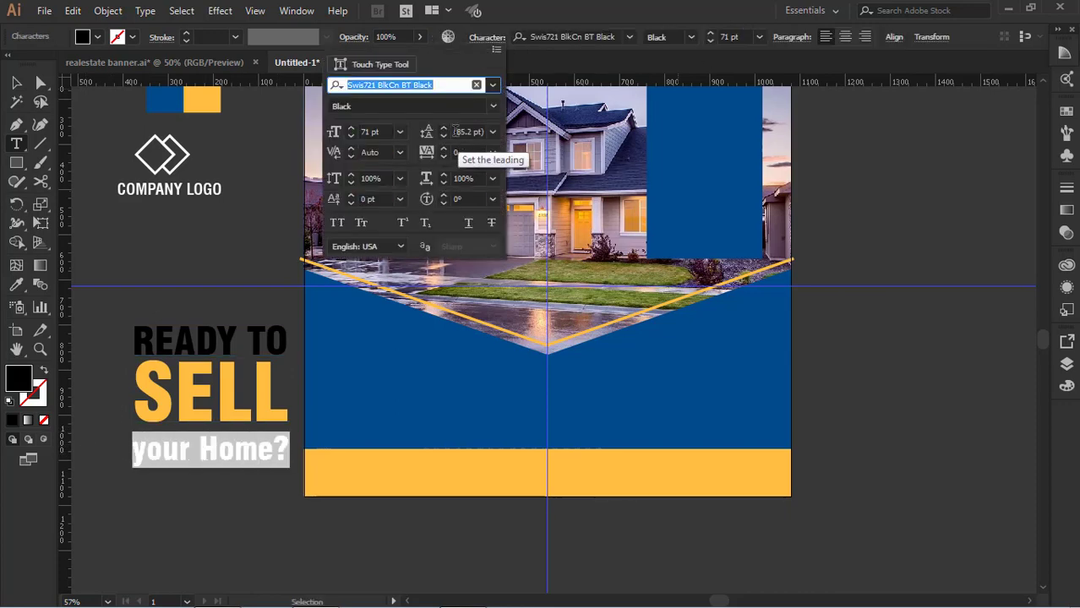
left_click_drag(458, 131, 509, 129)
scroll(508, 129, "up", 8)
scroll(509, 129, "down", 20)
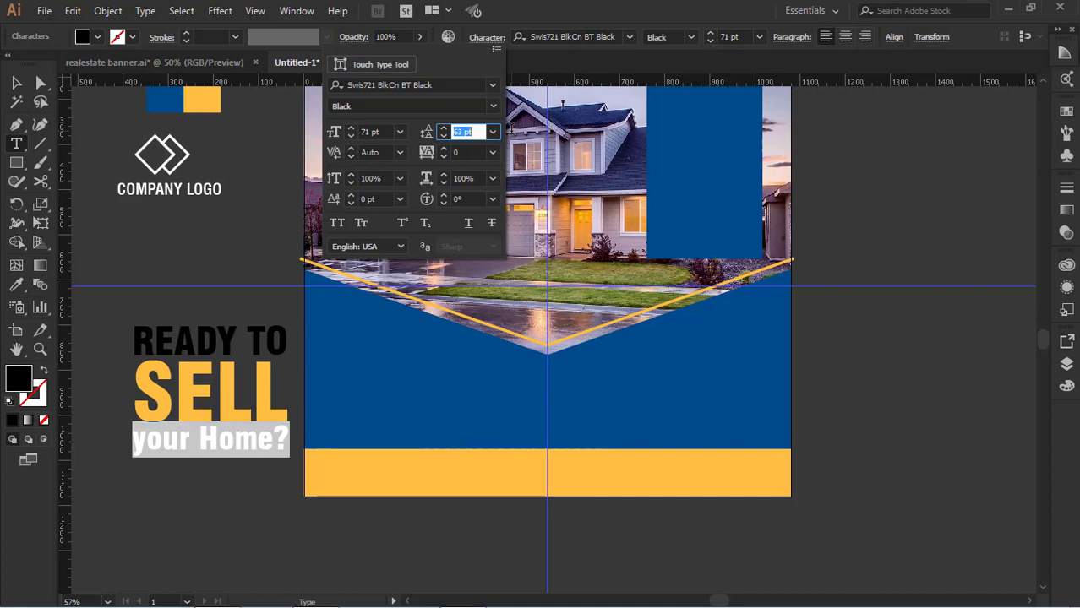
scroll(510, 128, "down", 4)
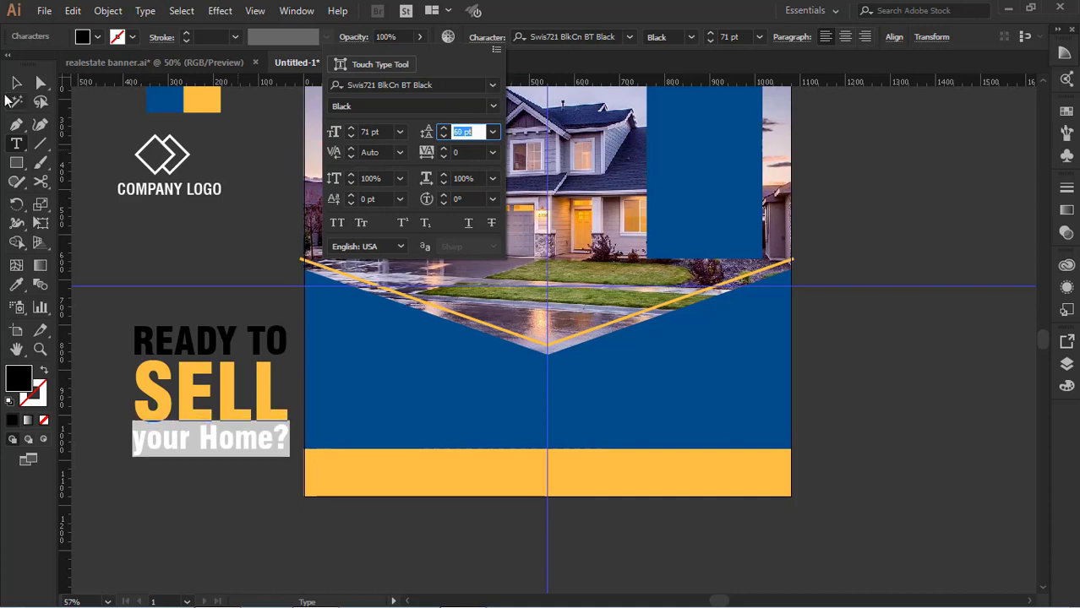
Fill the "your Home?" and "READY TO" lines with white
left_click(186, 446)
left_click_drag(290, 442, 133, 439)
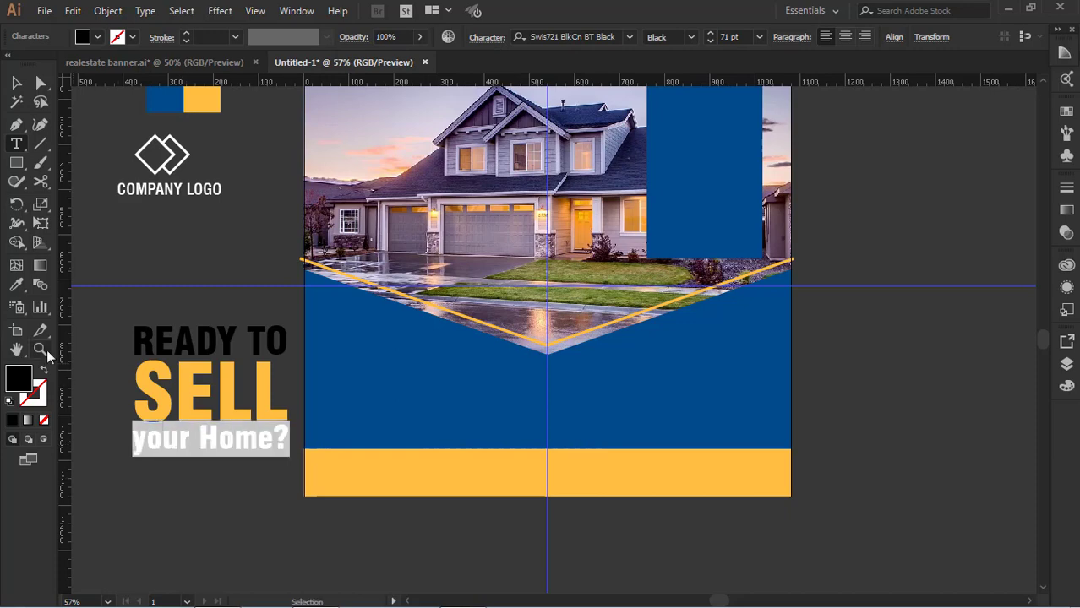
left_click(97, 36)
left_click(33, 65)
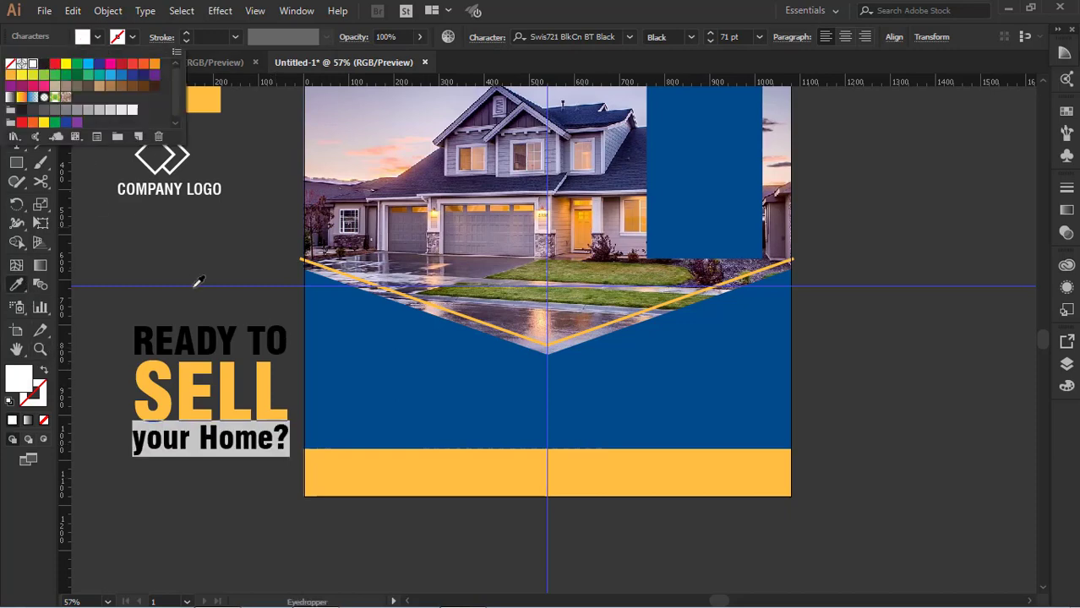
left_click(49, 38)
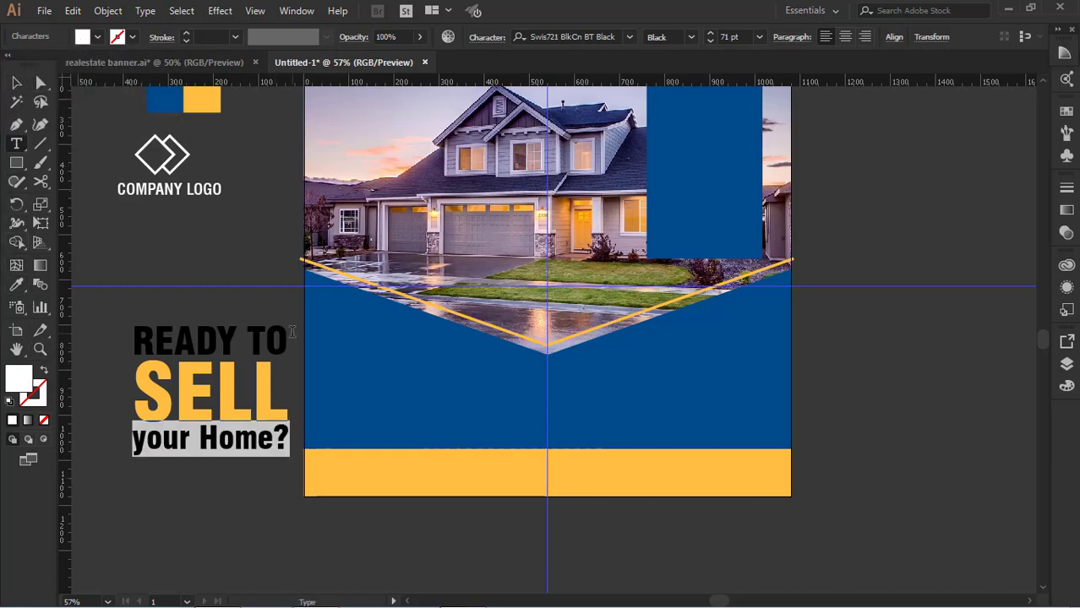
left_click_drag(292, 332, 133, 341)
left_click(97, 37)
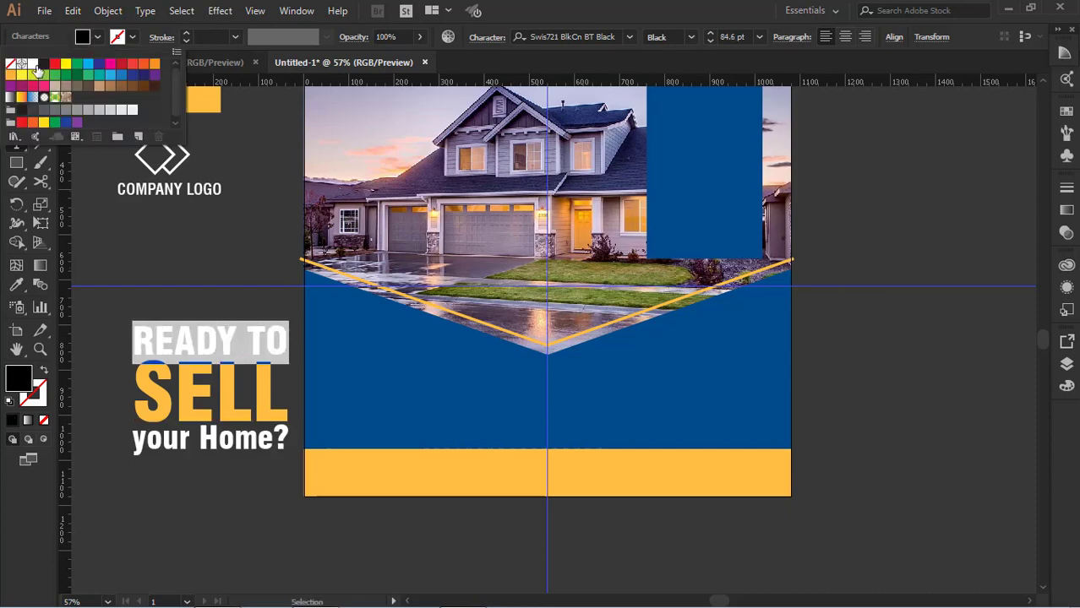
left_click(32, 64)
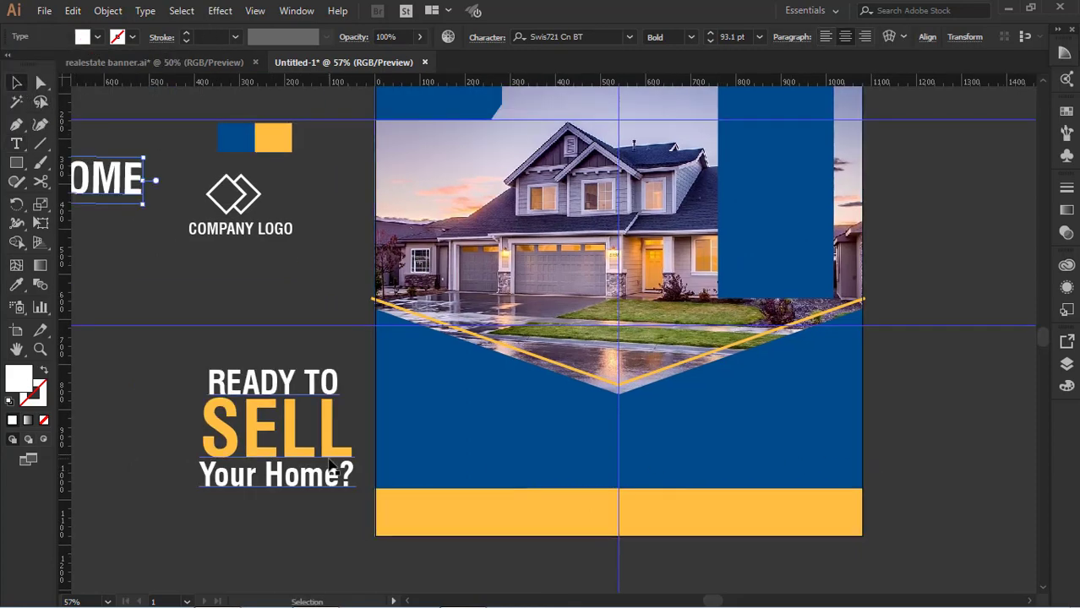
Move the three-line headline text onto the tall blue rectangle over the house photo
left_click_drag(331, 467, 831, 232)
scroll(830, 232, "up", 3)
left_click(930, 311)
Widen the tall blue rectangle by moving its left edge outward to about X 682 px, beyond the headline text
left_click(794, 448)
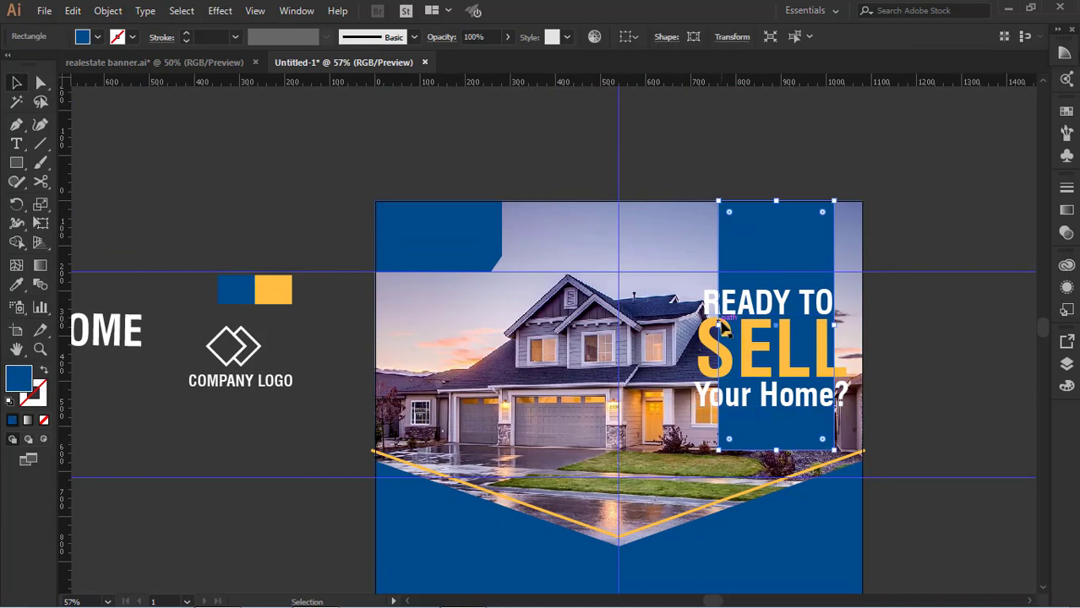
left_click_drag(718, 326, 683, 326)
scroll(744, 338, "down", 3)
mouse_move(759, 355)
left_mouse_down()
mouse_move(764, 367)
mouse_move(762, 355)
left_mouse_up()
left_click(940, 346)
left_click(781, 349)
left_click(917, 357)
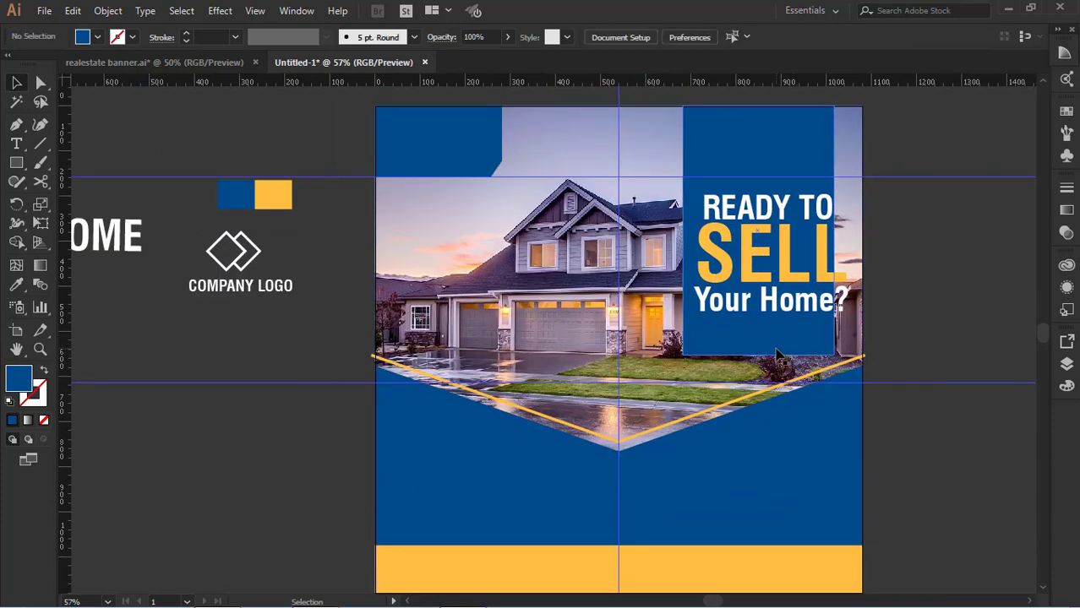
Lower only the blue rectangle's bottom-left corner to about Y 670 px, slanting its lower edge along the yellow line
left_click(782, 348)
left_click(40, 82)
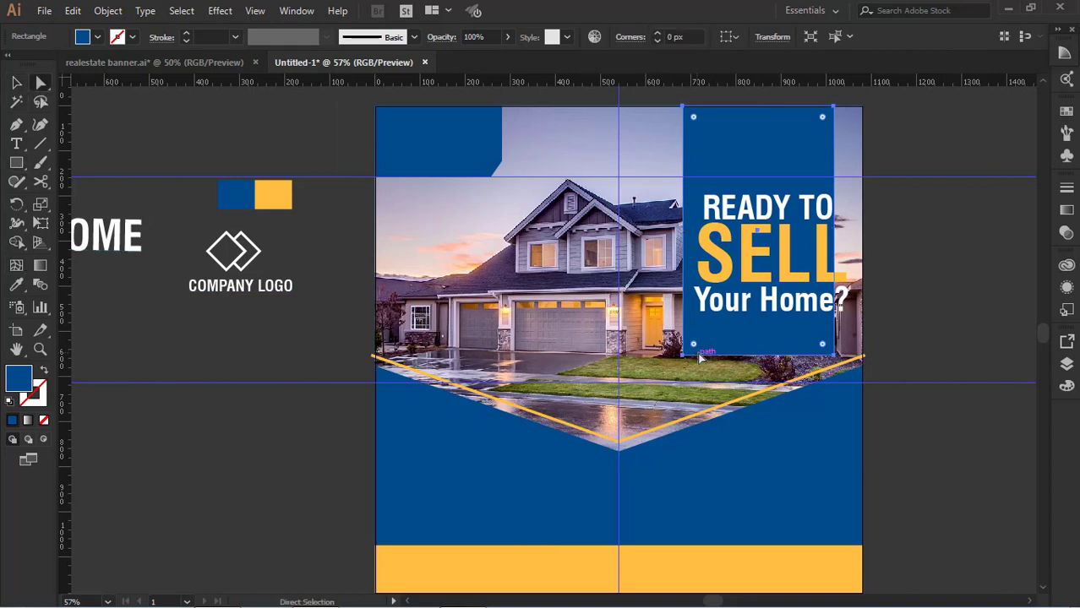
left_click_drag(685, 355, 687, 359)
key("shift+Down")
key("shift+Down")
key("shift+Down")
key("shift+Down")
key("shift+Down")
key("shift+Down")
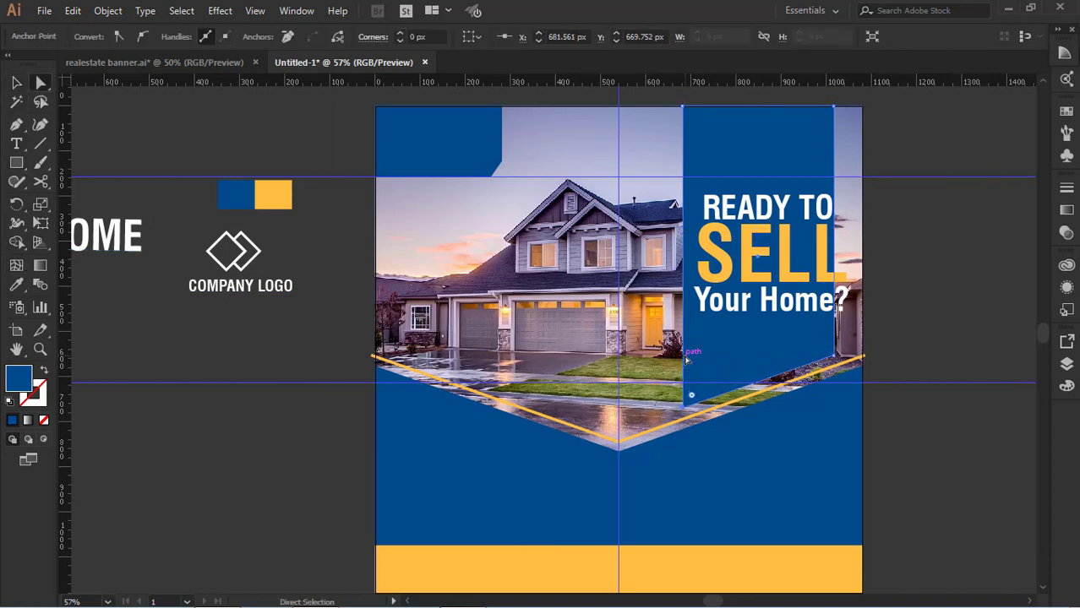
left_click(17, 83)
left_click(165, 142)
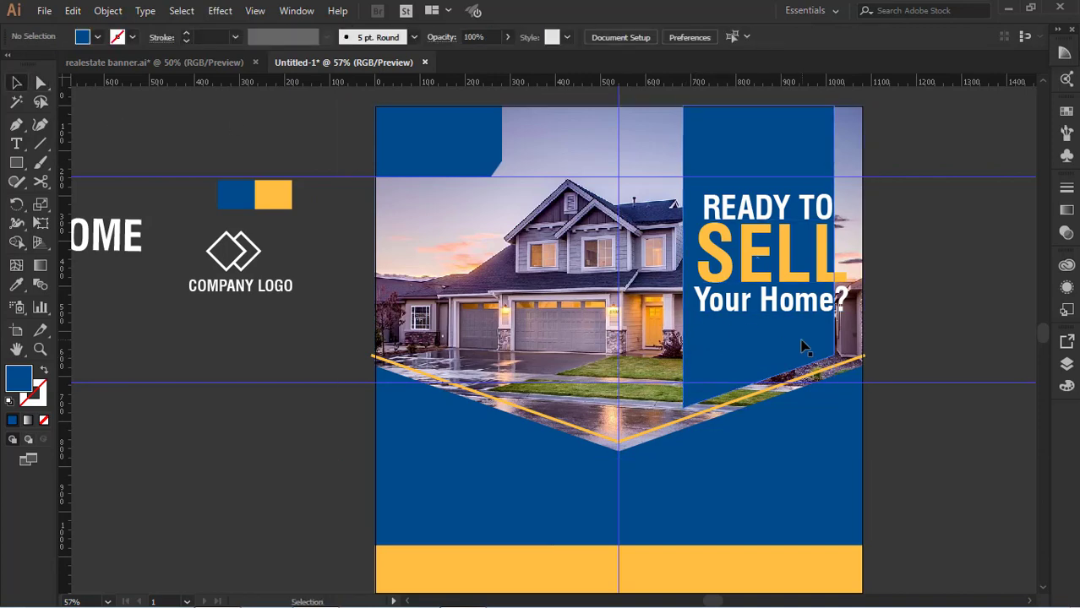
Scale the three-line "READY TO SELL Your Home?" headline down to fit within the width of the tall blue rectangle
left_click(801, 339)
left_click(976, 339)
left_click(807, 302)
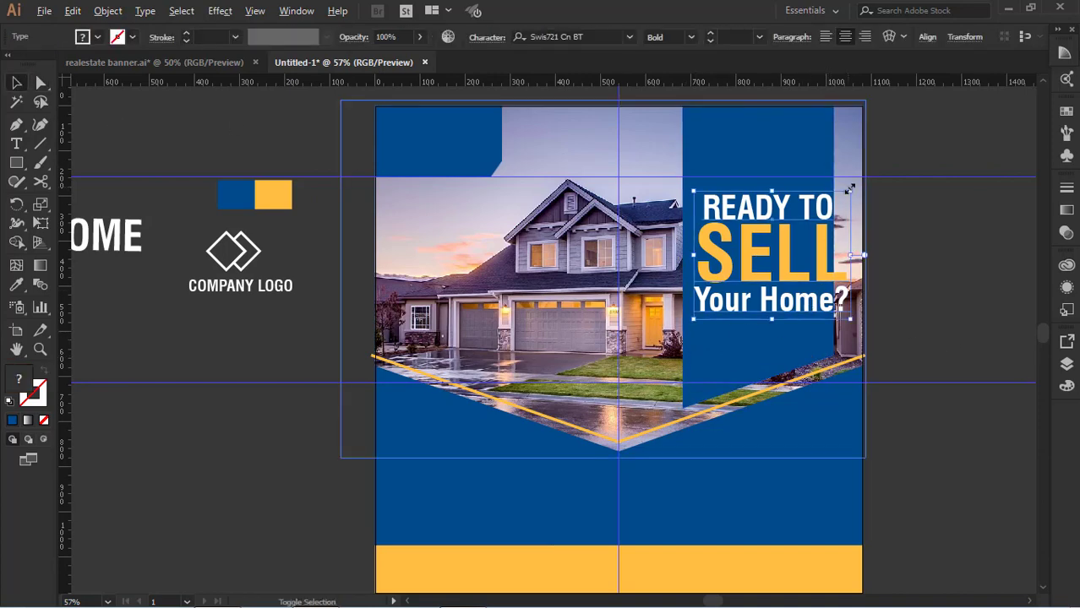
left_click_drag(851, 189, 836, 201)
mouse_move(801, 256)
left_mouse_down()
mouse_move(787, 256)
mouse_move(798, 253)
left_mouse_up()
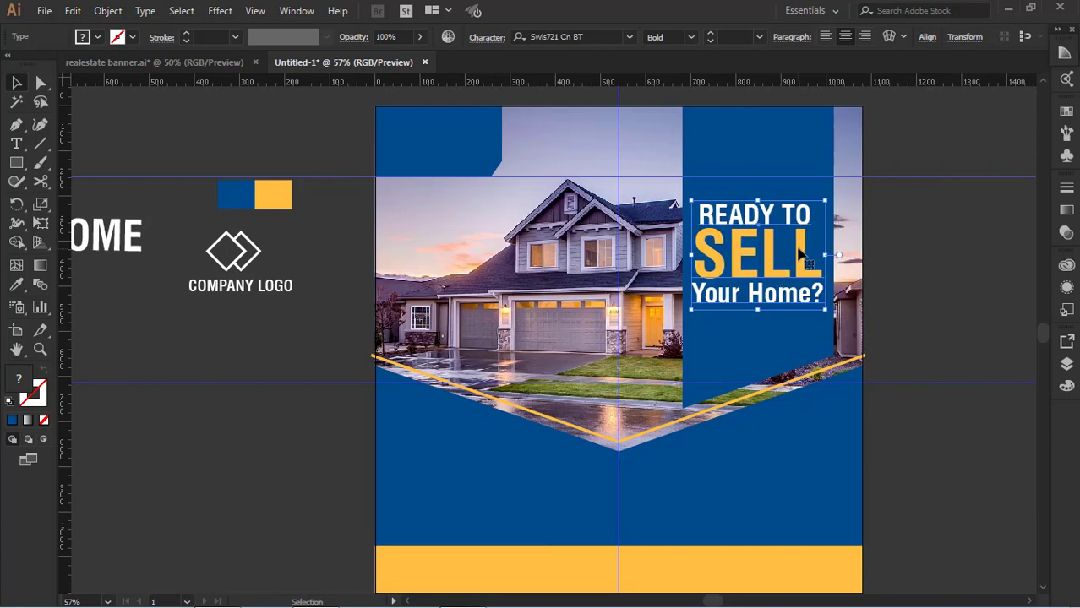
Set the opacity of the tall blue rectangle behind the headline to 79%
left_click(807, 338)
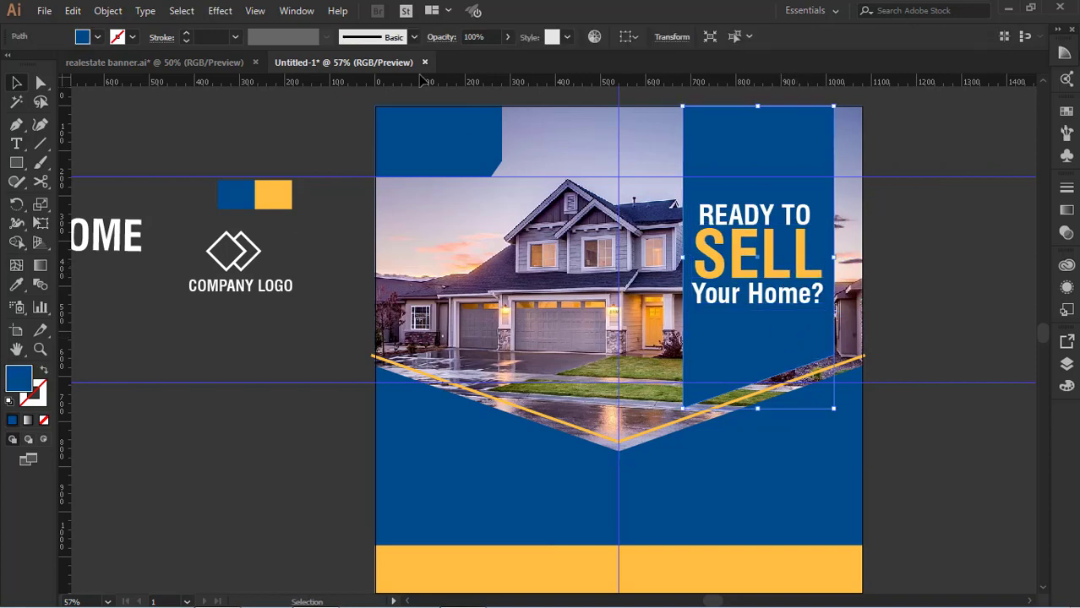
left_click(478, 36)
key("Return")
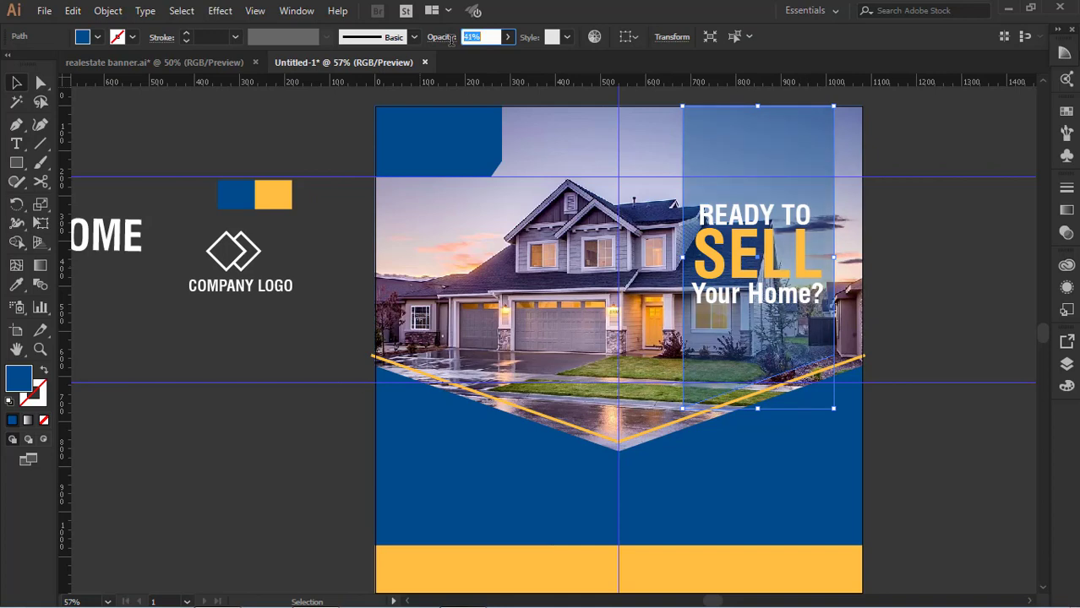
key("Up")
key("Up")
key("Up")
key("Up")
key("Up")
key("Up")
key("Up")
key("Up")
key("Up")
key("Up")
key("Up")
key("Up")
key("Up")
key("Up")
key("Up")
key("Up")
key("Up")
key("Up")
key("Up")
key("Up")
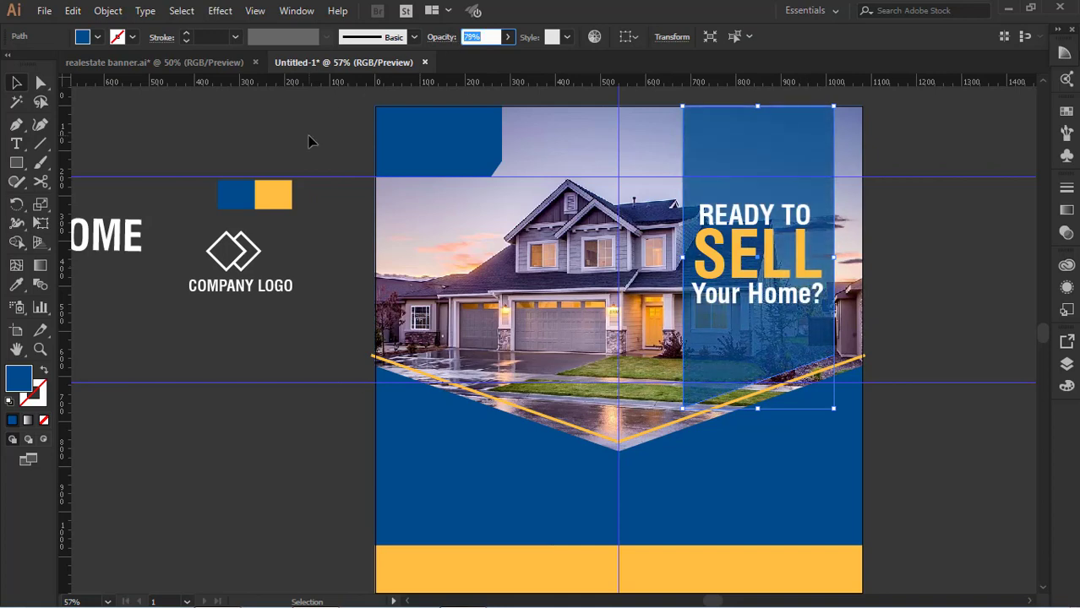
key("Return")
key("i")
left_click(419, 149)
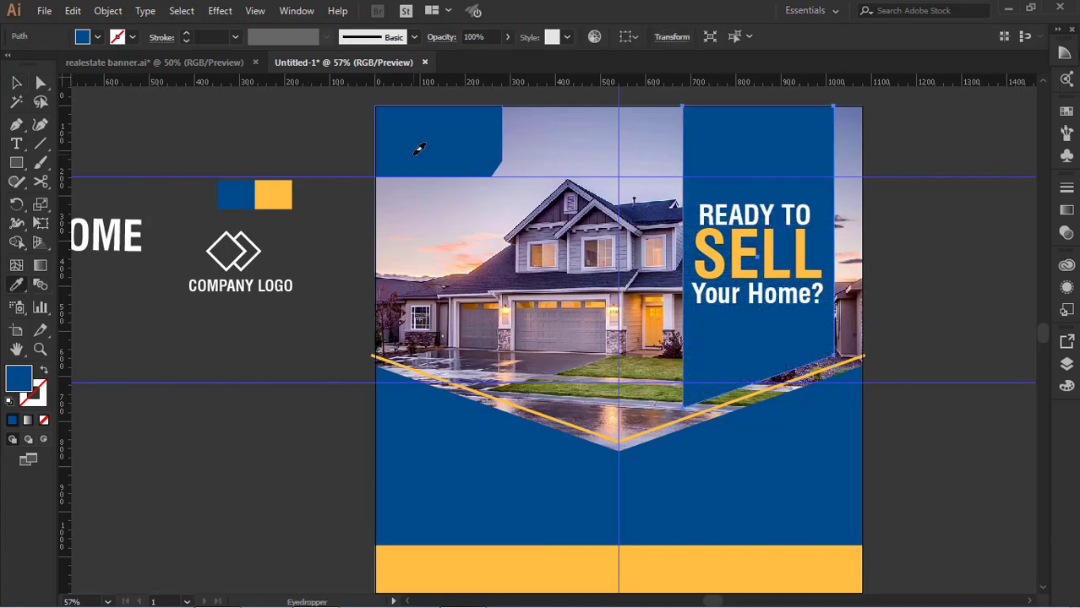
key("ctrl+z")
left_click(17, 83)
left_click(456, 142)
left_click(766, 167, "shift")
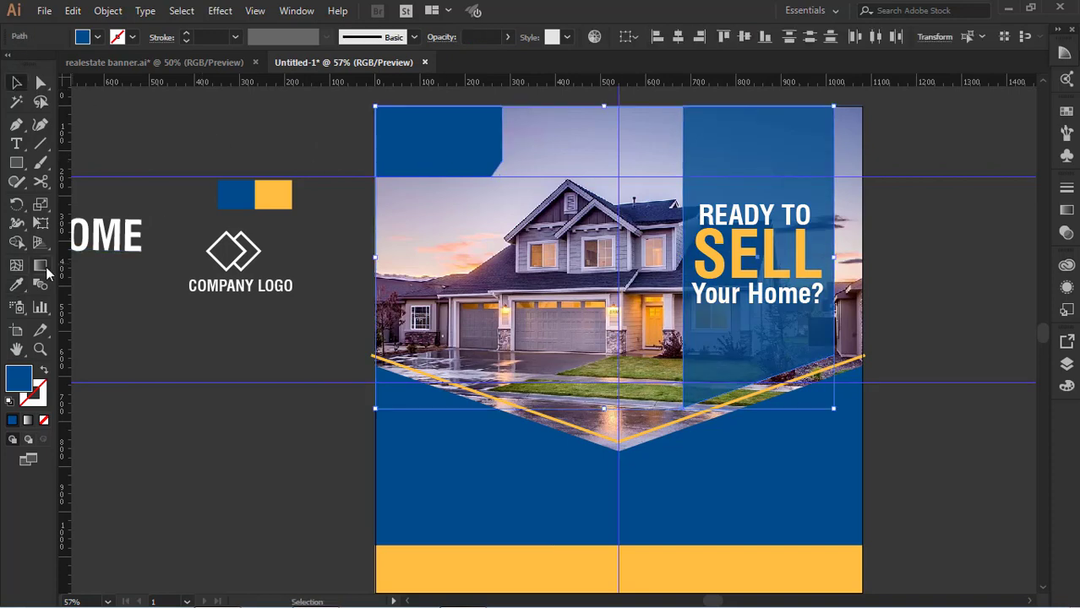
key("i")
left_click(475, 127)
key("ctrl+z")
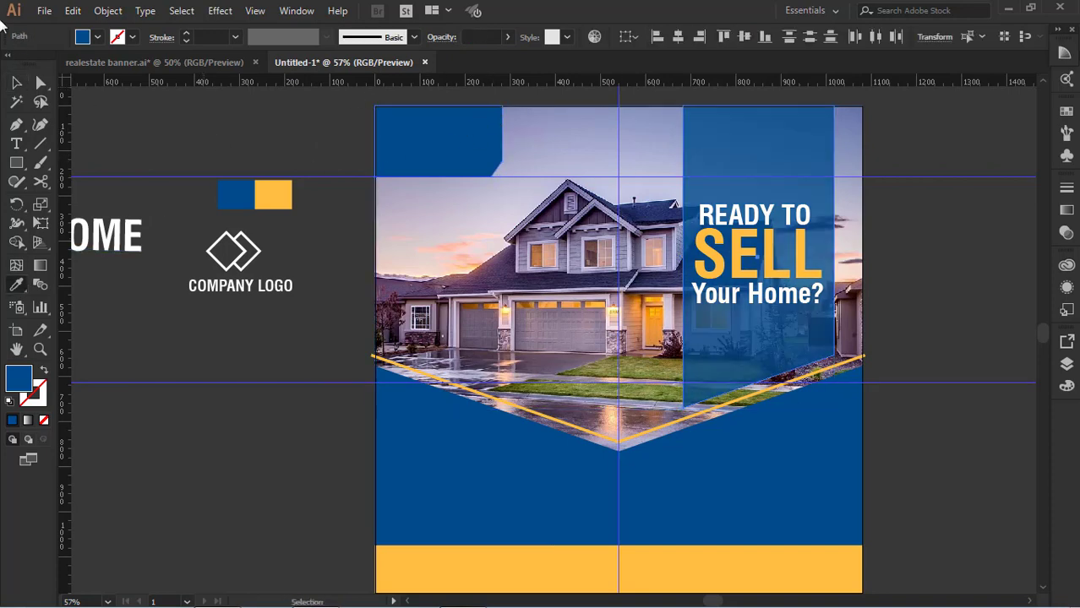
left_click(18, 82)
left_click(224, 154)
left_click(454, 167)
left_click(755, 194)
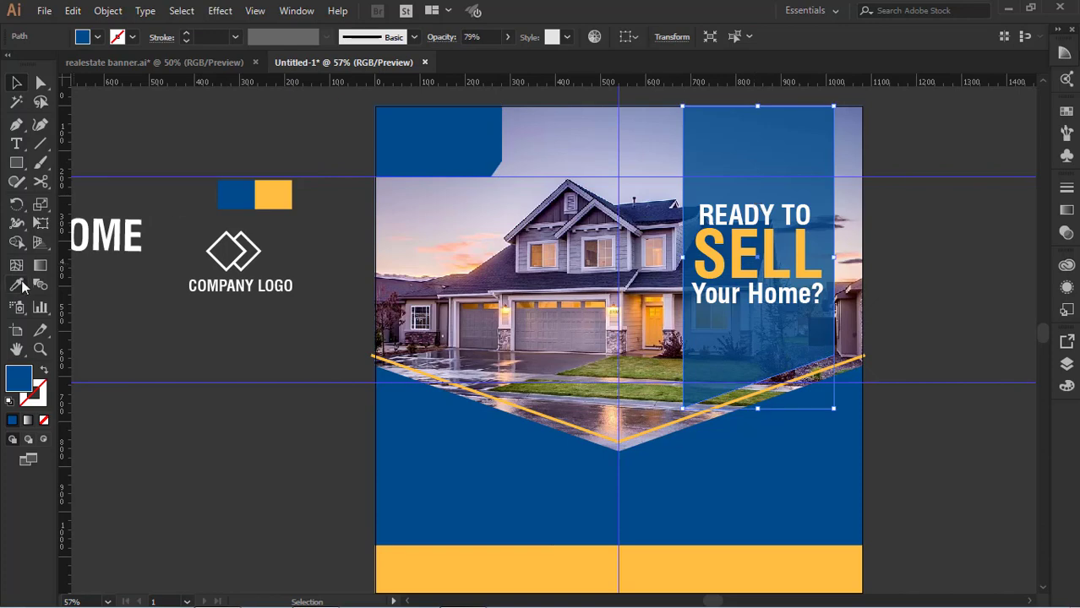
left_click(19, 285)
left_click(497, 123)
key("ctrl+z")
Sample the tall blue rectangle's appearance onto the upper-left blue corner panel with the Eyedropper, giving it 79% opacity
left_click(17, 85)
left_click(186, 128)
left_click(422, 148)
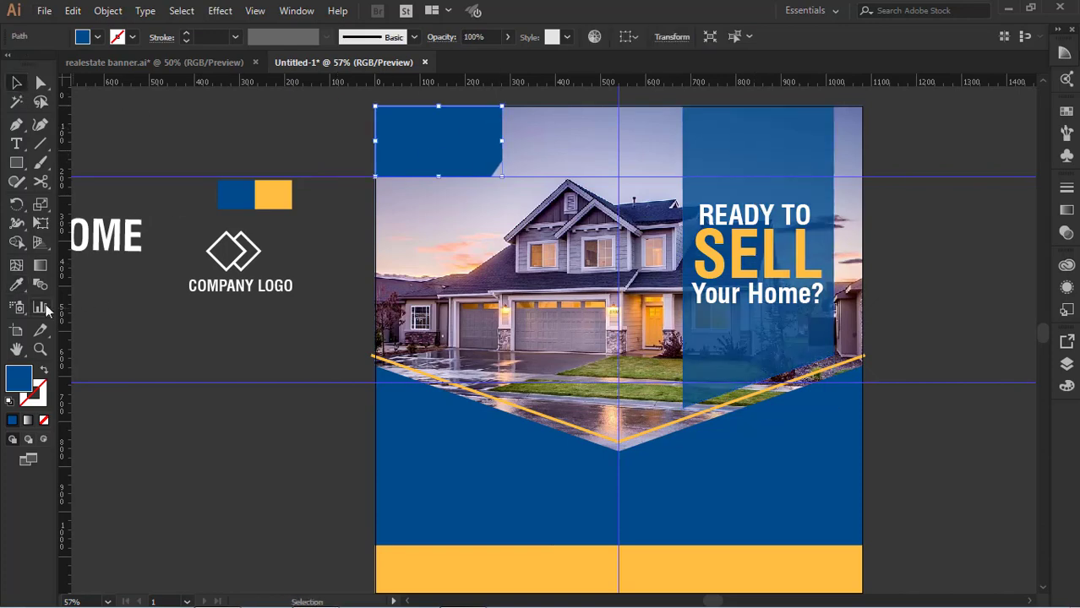
left_click(18, 285)
left_click(747, 152)
left_click(16, 82)
left_click(177, 203)
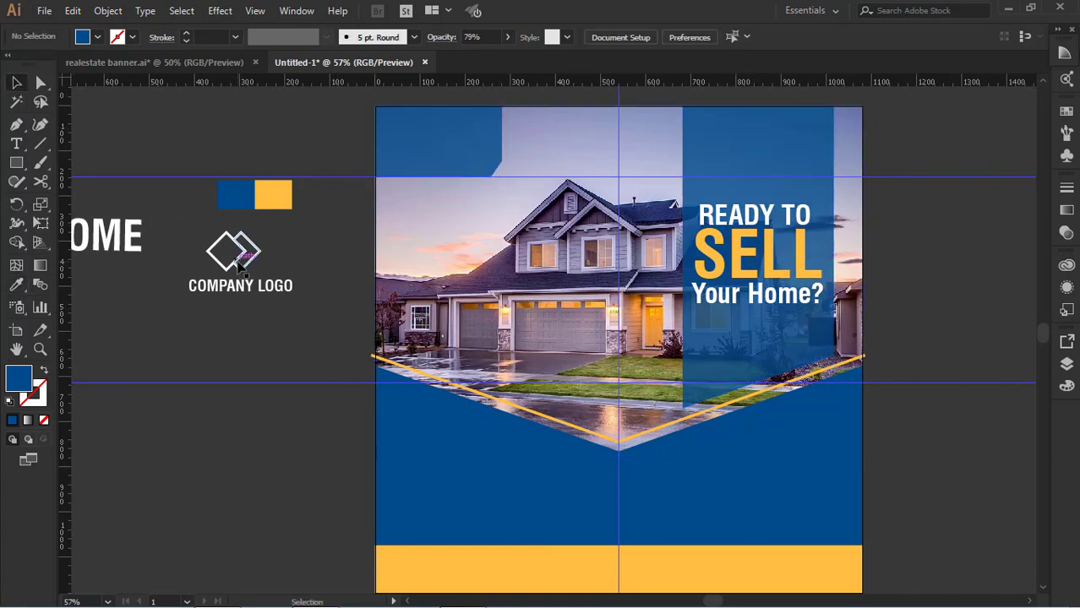
Place the company logo in front of the blue corner panel, scaled down to about 212 px wide
left_click_drag(239, 264, 437, 145)
key("ctrl+shift+]")
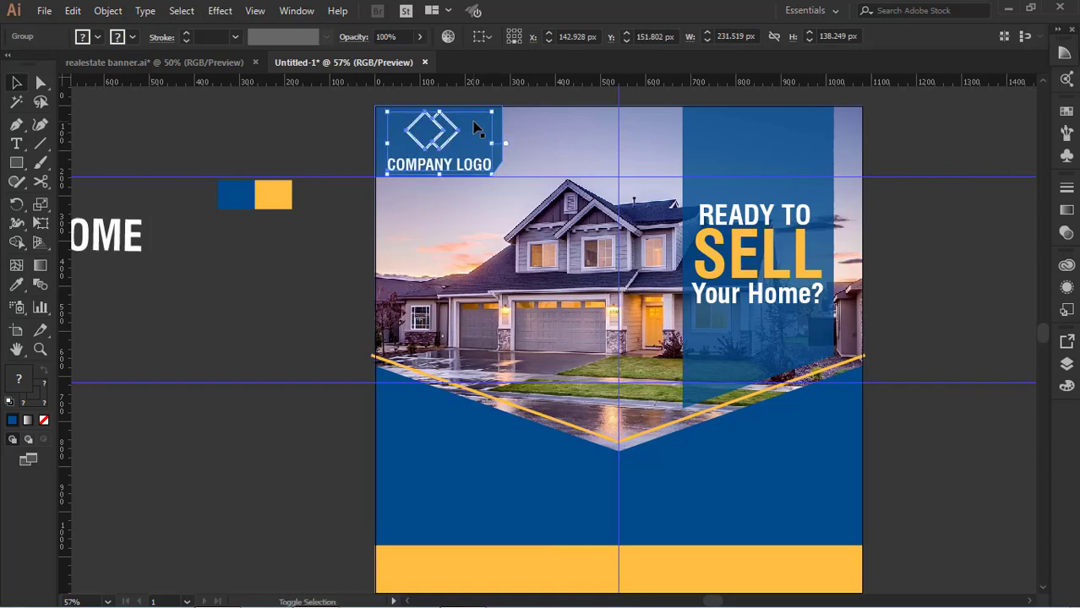
left_click_drag(493, 112, 484, 116)
key("Up")
key("Up")
key("Up")
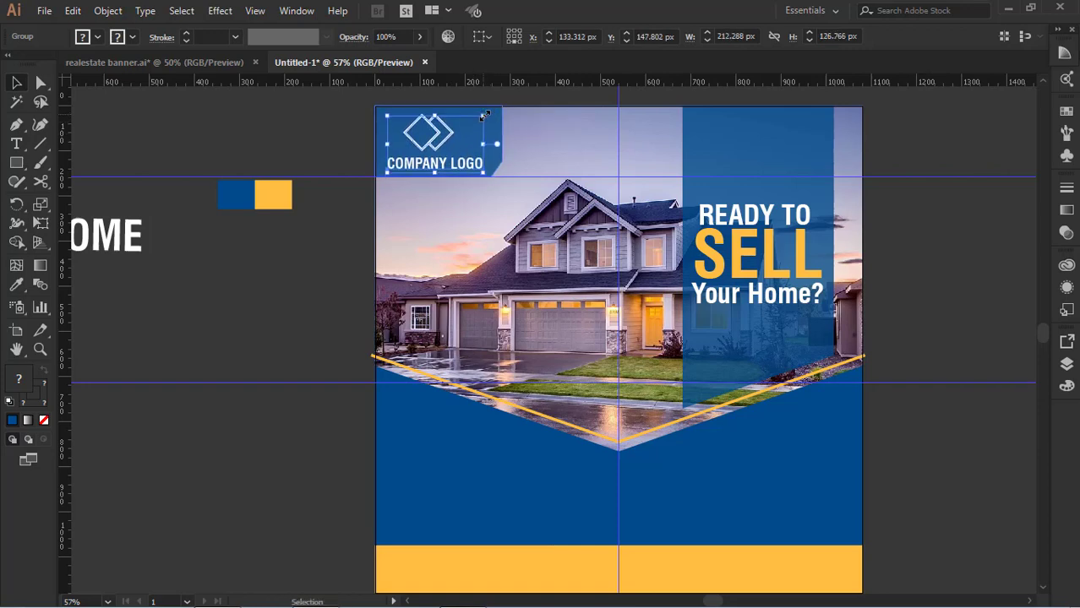
Draw a thin wedge with the Pen tool below the left yellow line, from the artboard edge to a point on the vertical guide
scroll(480, 152, "down", 3)
left_click(929, 406)
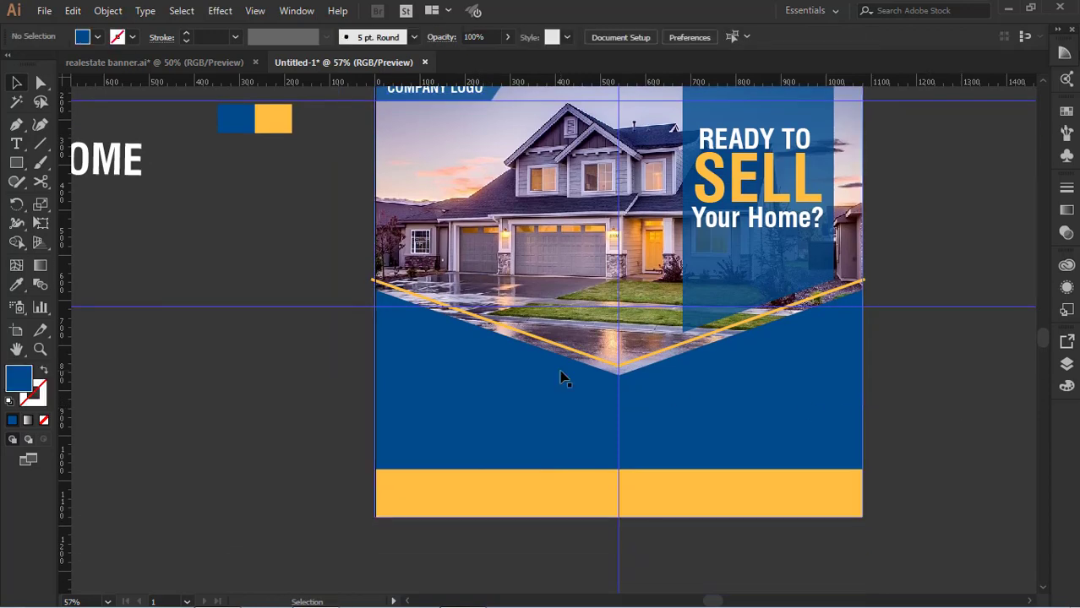
scroll(723, 566, "up", 1)
scroll(591, 474, "down", 1)
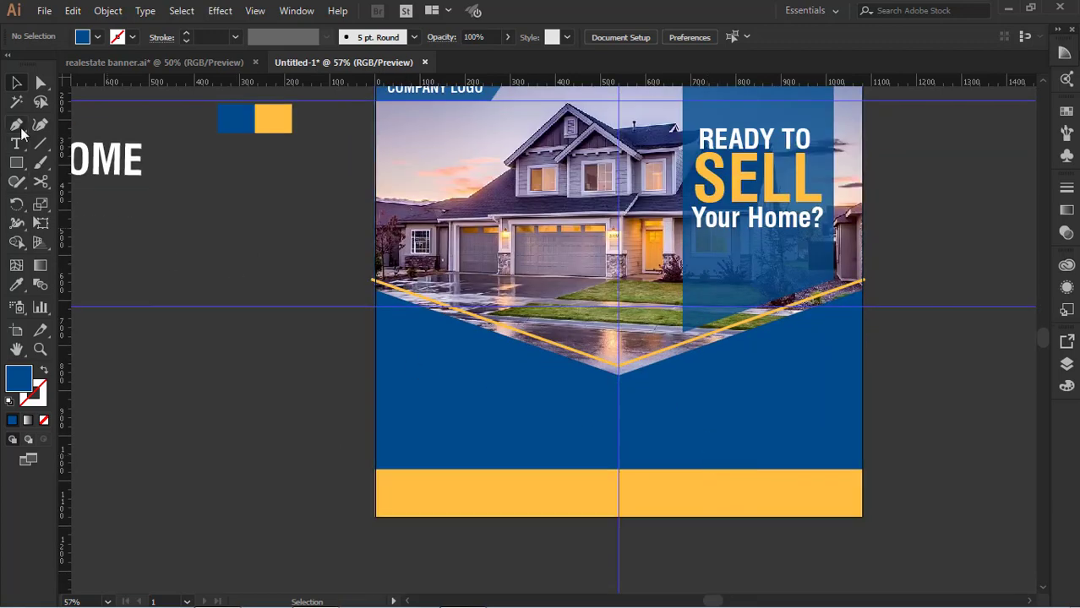
left_click(375, 300)
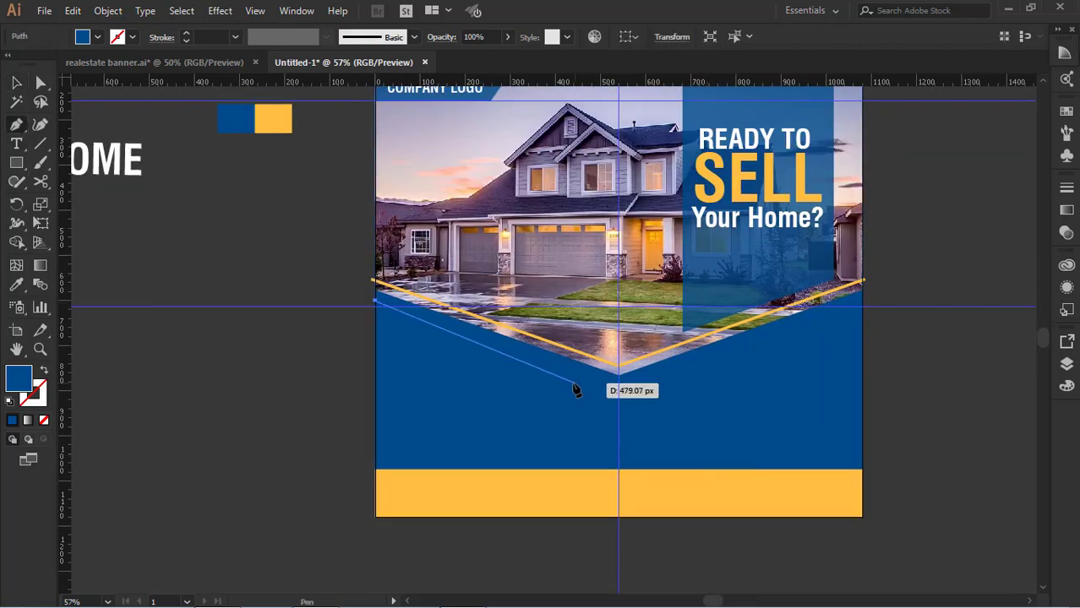
left_click(617, 388)
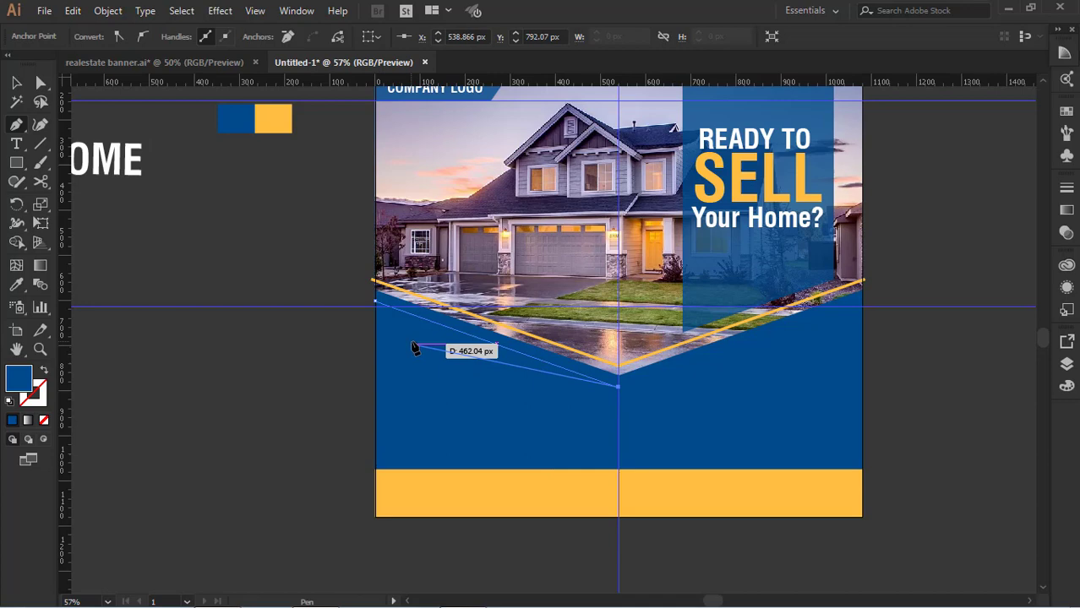
left_click(375, 312)
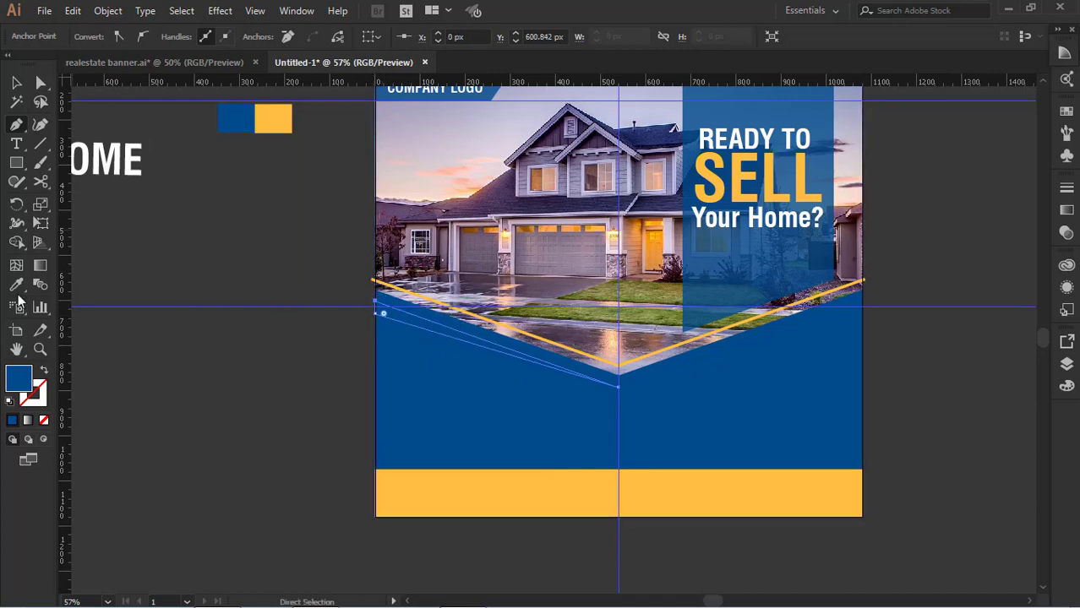
Fill the new wedge with the yellow of the color swatch beside the artboard
key("i")
left_click(281, 120)
key("v")
left_click(220, 198)
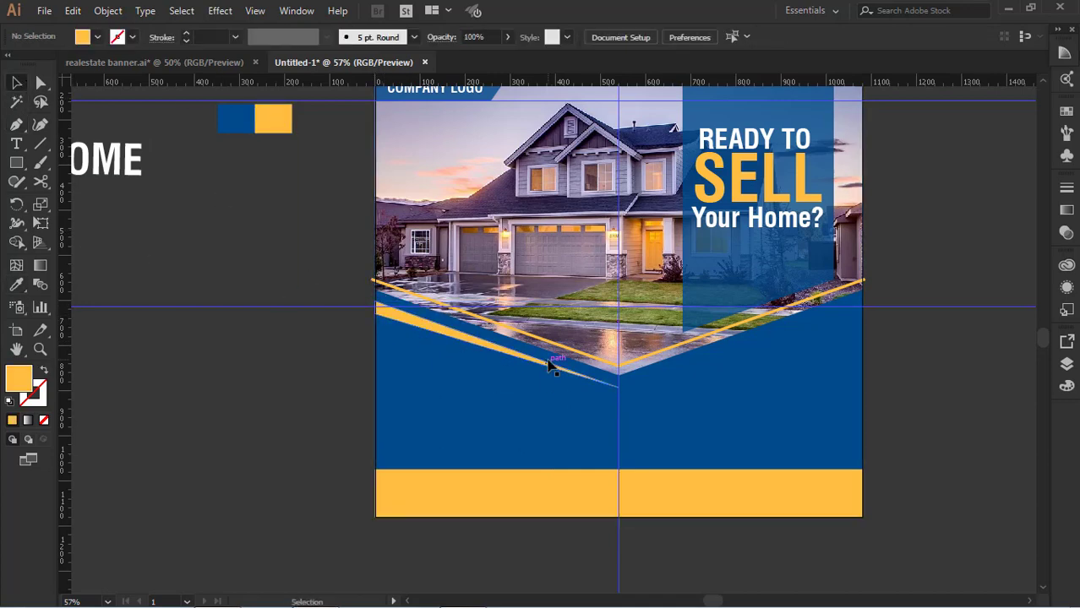
Make a copy of the yellow wedge reflected across the vertical axis and place it on the right half, forming a V
left_click(549, 363)
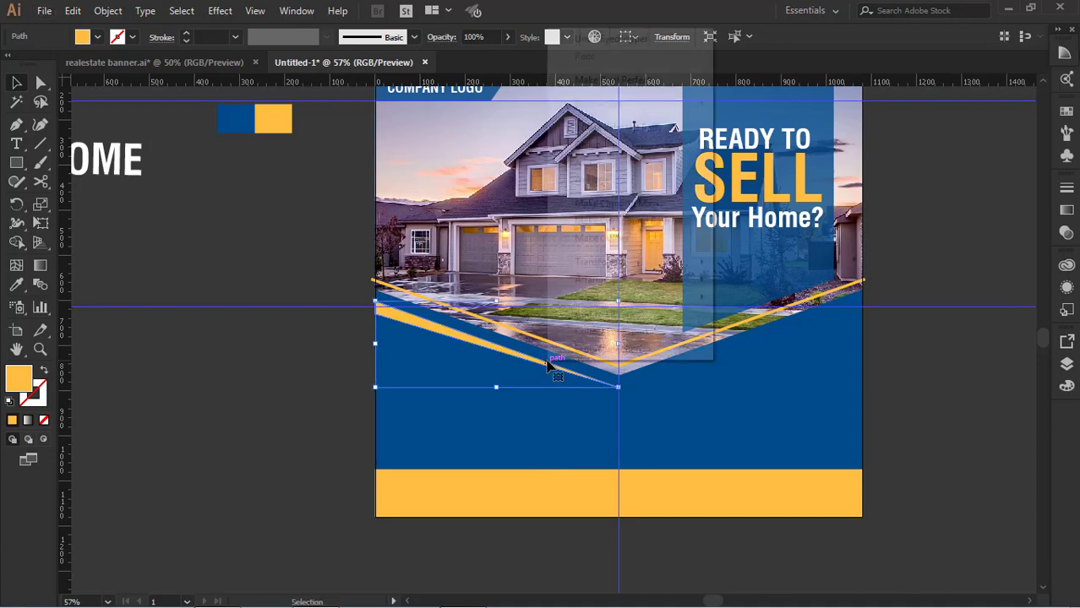
right_click(549, 363)
mouse_move(602, 269)
left_click(760, 314)
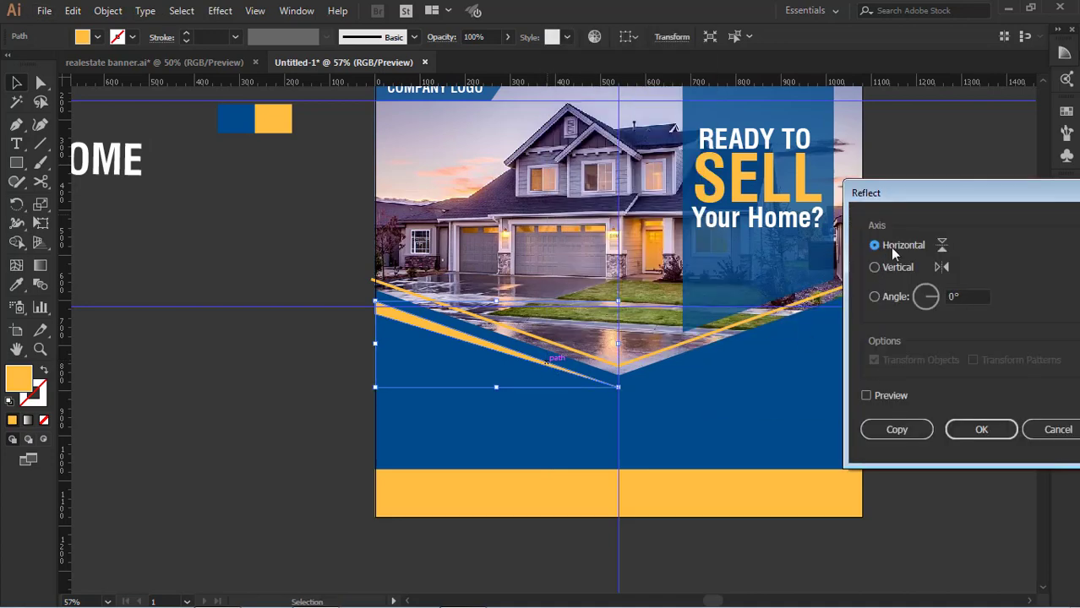
left_click(870, 395)
left_click(877, 268)
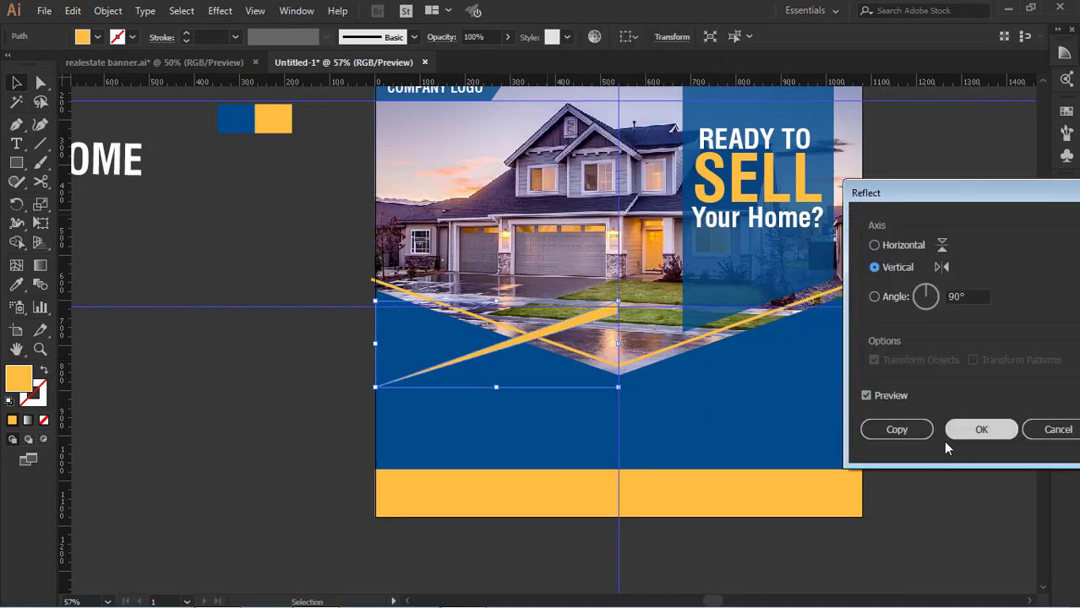
left_click(980, 429)
left_click(836, 362)
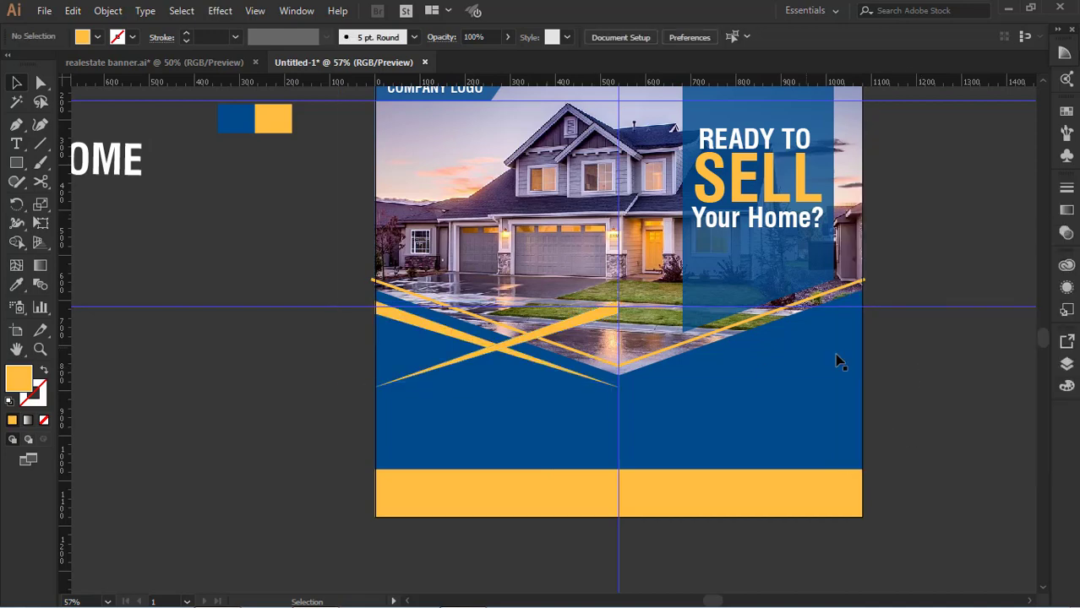
left_click_drag(580, 318, 841, 312)
left_click(923, 369)
Make the yellow band at the bottom of the banner taller by raising its upper edge
scroll(651, 387, "down", 1)
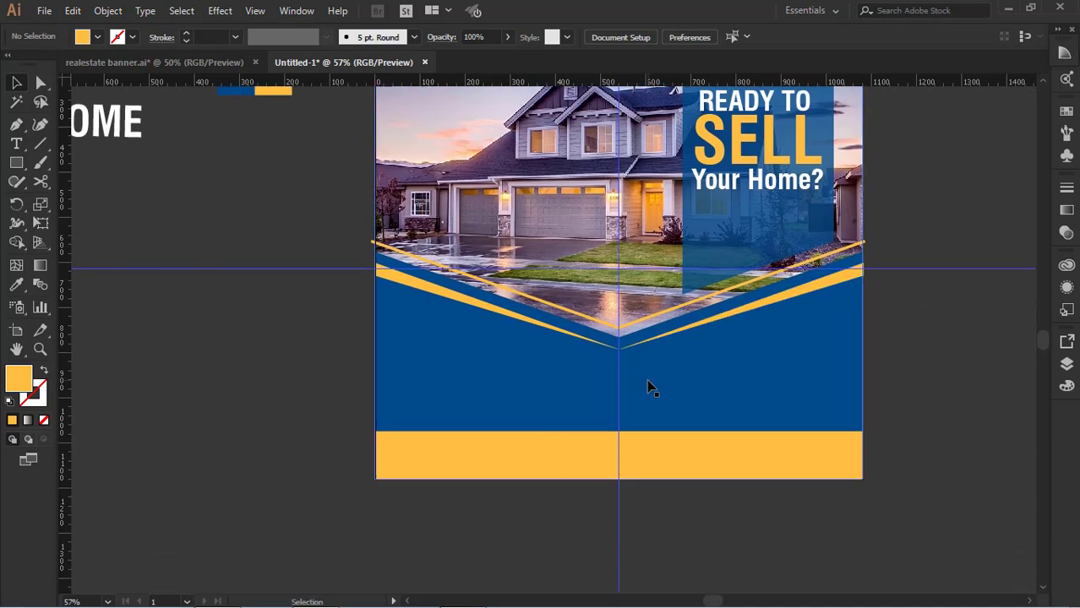
left_click(639, 441)
left_click_drag(639, 431, 634, 418)
scroll(622, 425, "up", 2)
left_click(566, 461)
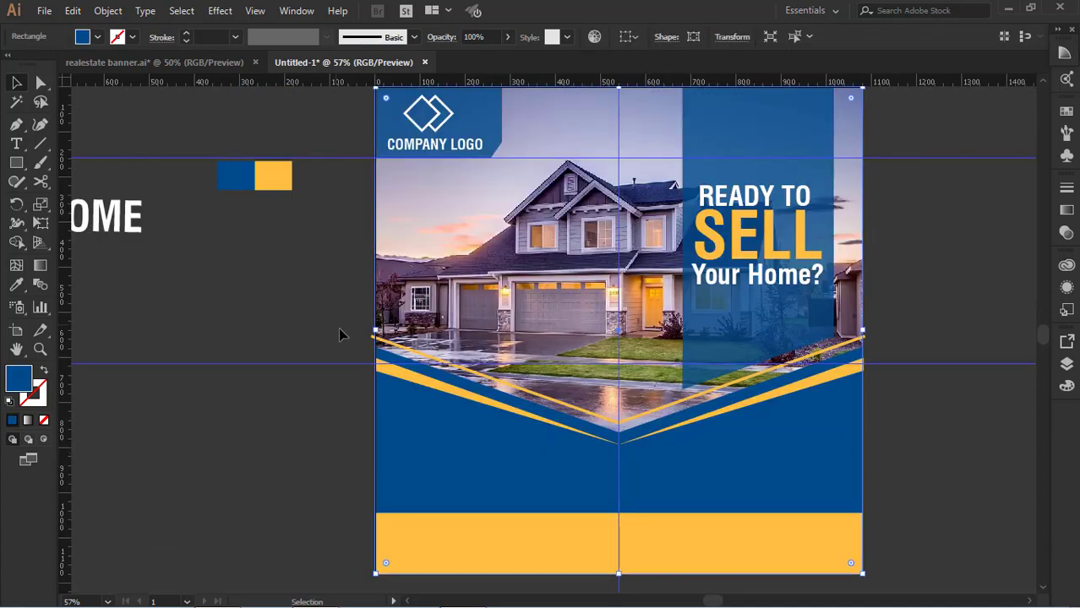
Place the "GET YOUR DREAM HOME" text just above the yellow band and fill the words "DREAM HOME" with the swatch yellow
left_click_drag(127, 228, 820, 497)
left_click(19, 144)
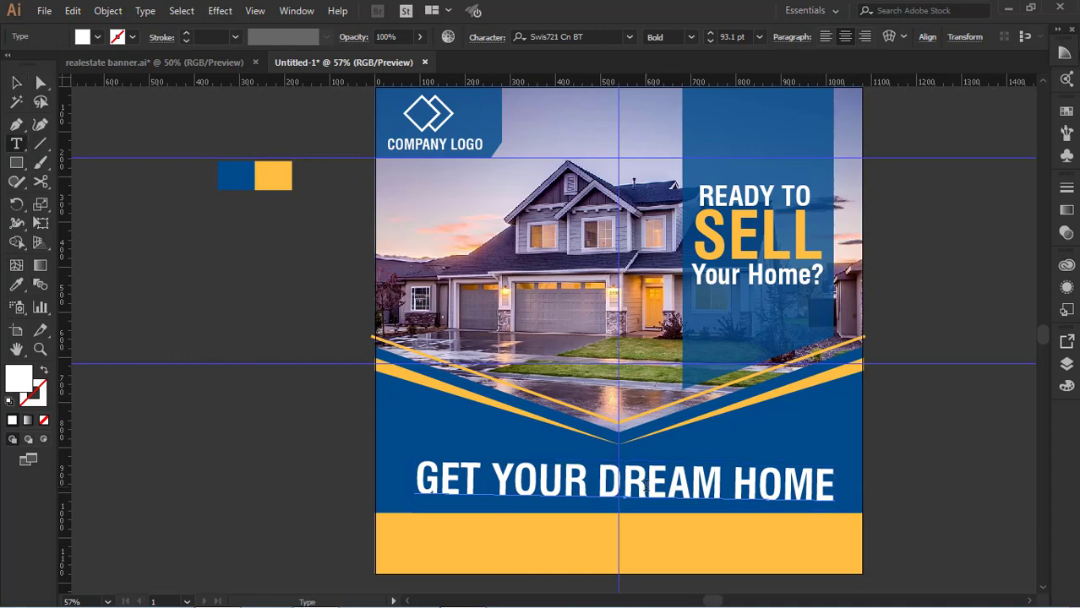
left_click_drag(598, 482, 835, 483)
left_click(268, 172)
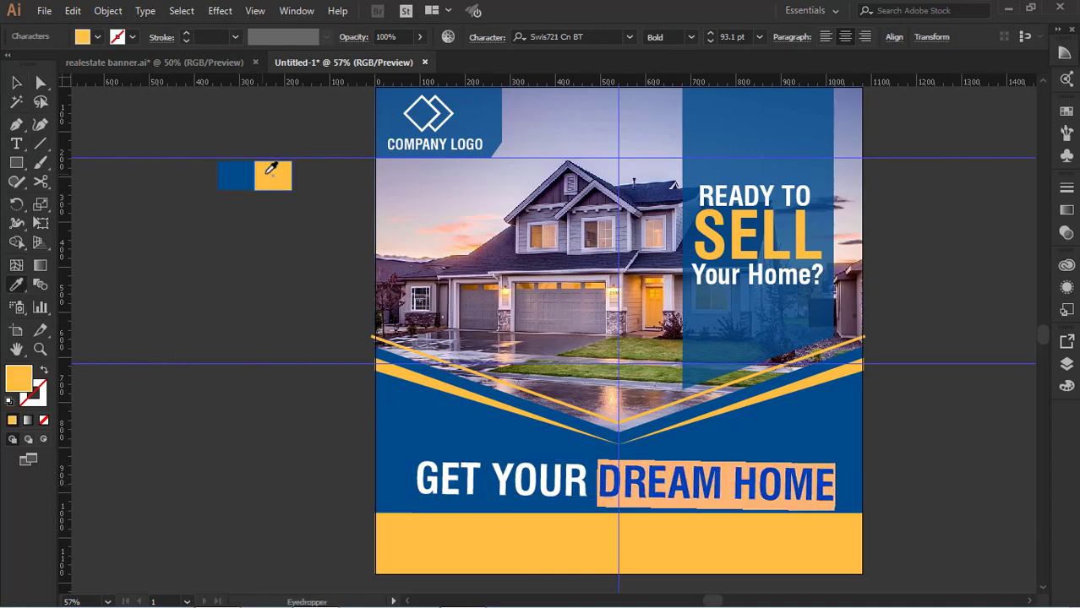
left_click(17, 82)
left_click(182, 240)
left_click_drag(734, 491, 734, 494)
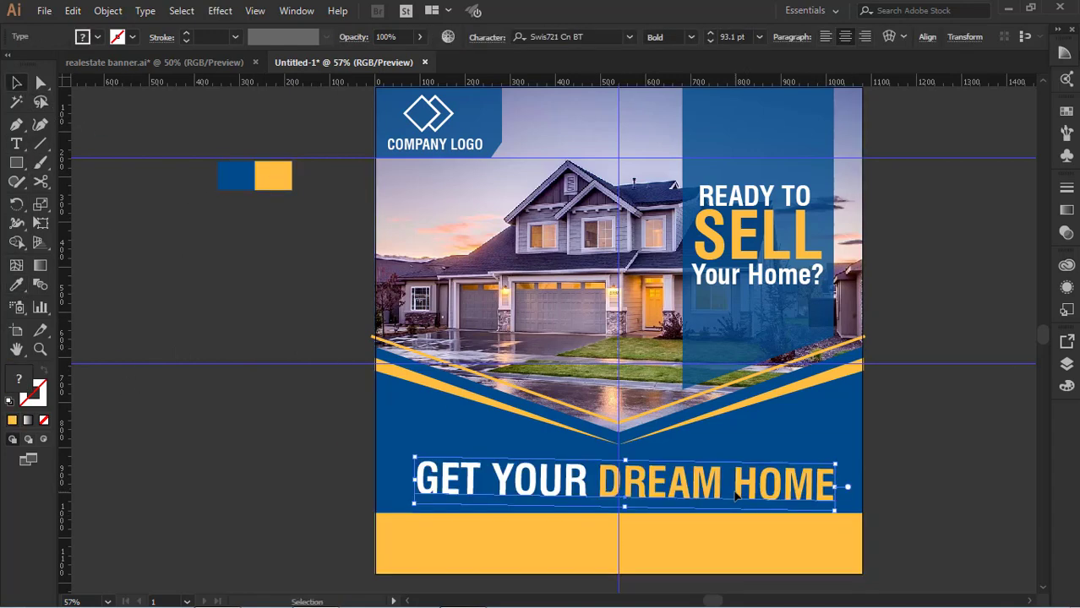
left_click(228, 448)
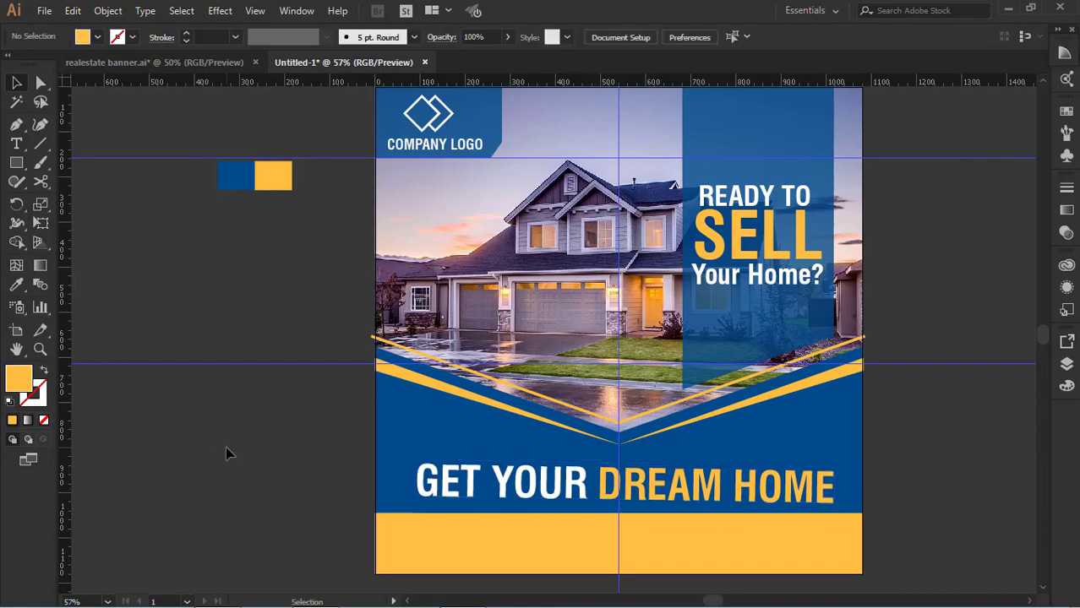
Place the "FREE APPRAISAL" text above "GET YOUR", aligned with the left end of that line
left_click_drag(159, 430, 505, 455)
left_click_drag(160, 491, 888, 476)
left_click_drag(979, 449, 632, 418)
left_click(697, 448)
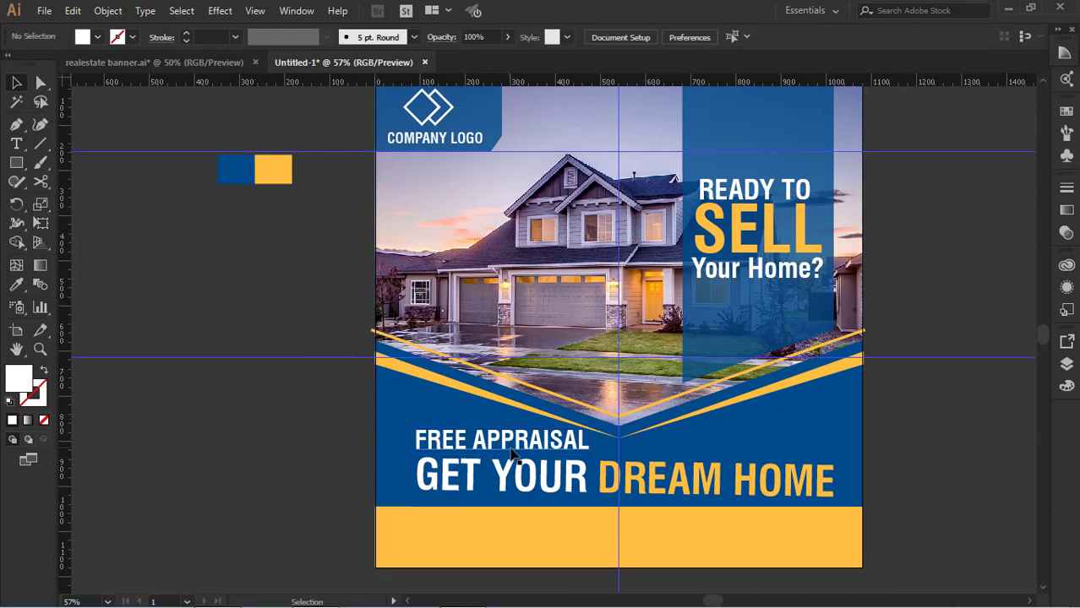
Fill the "FREE APPRAISAL" text with the swatch yellow
left_click(516, 447)
left_click(16, 285)
left_click(276, 169)
left_click(21, 81)
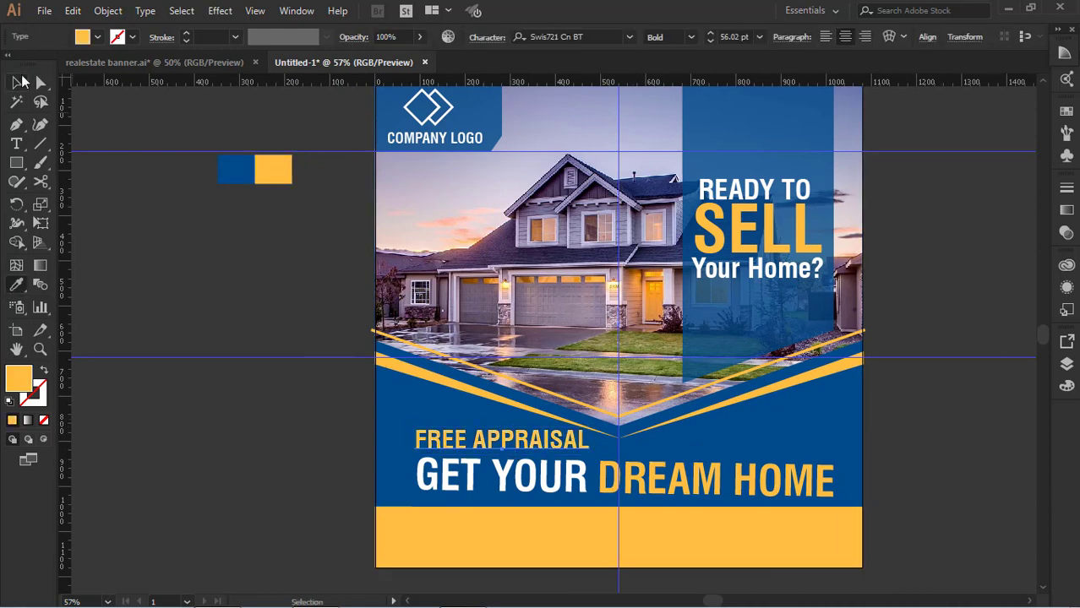
left_click(197, 196)
Shift both yellow wedges slightly upward together, closer to the house photo's V-shaped edge
key("a")
left_click(688, 429)
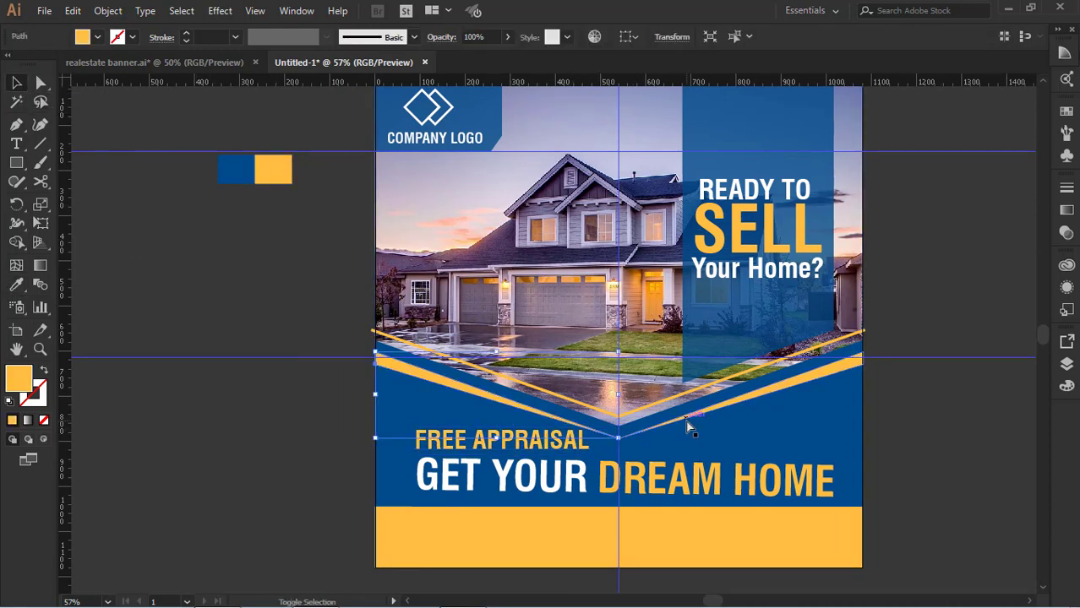
key("v")
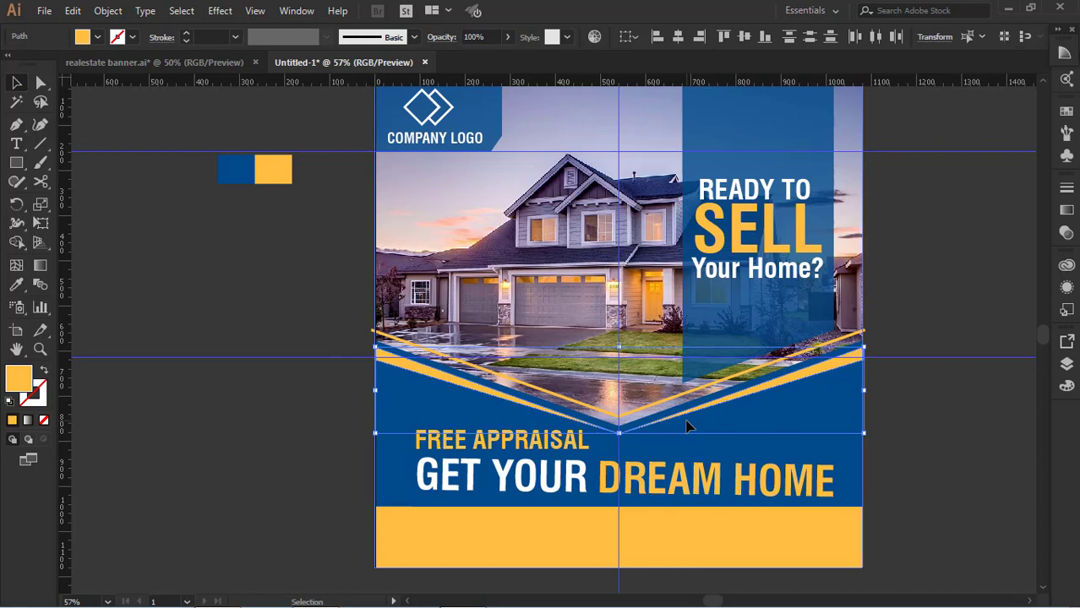
left_click(917, 452)
Draw a horizontal line across the full banner width just above the yellow band and give it a white stroke
left_click(40, 145)
left_click_drag(375, 500, 862, 500)
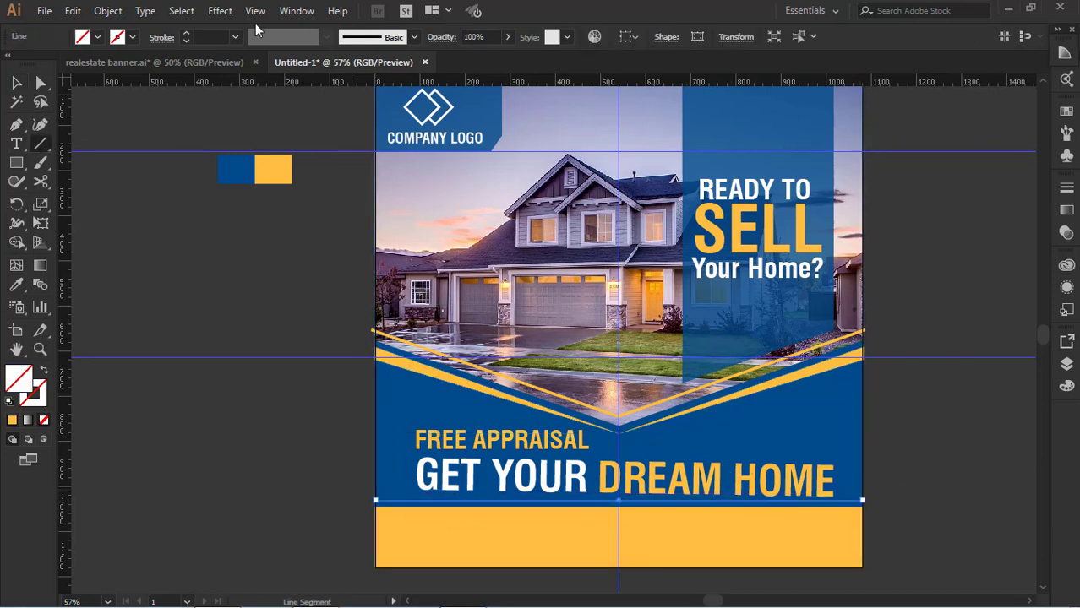
left_click(132, 37)
left_click(37, 67)
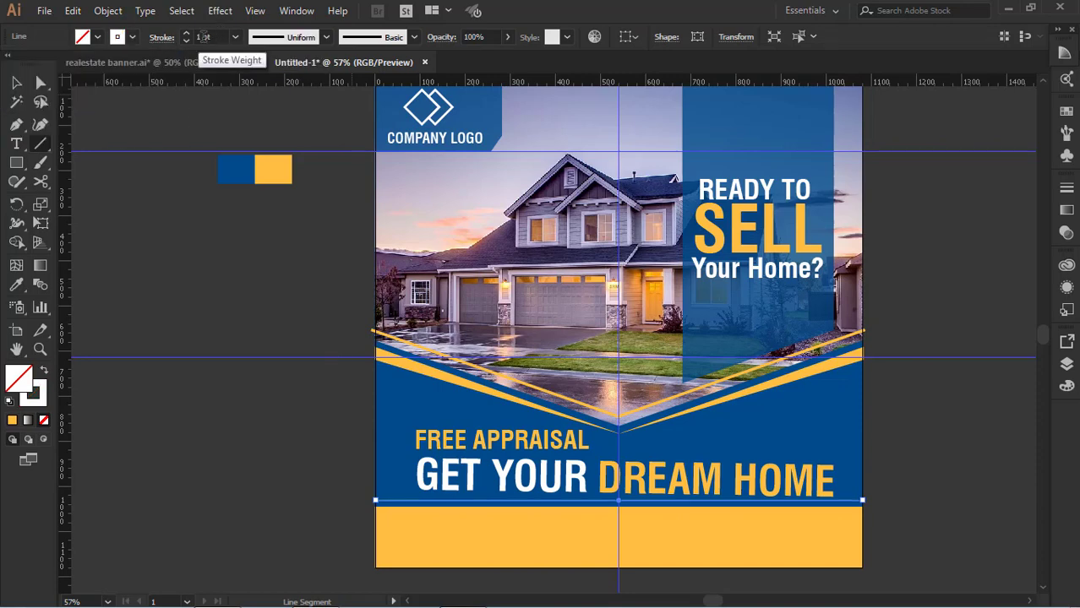
Set the stroke weight of the white horizontal line above the yellow band to 3 pt
left_click(201, 37)
left_click(186, 34)
left_click(186, 34)
left_click(185, 34)
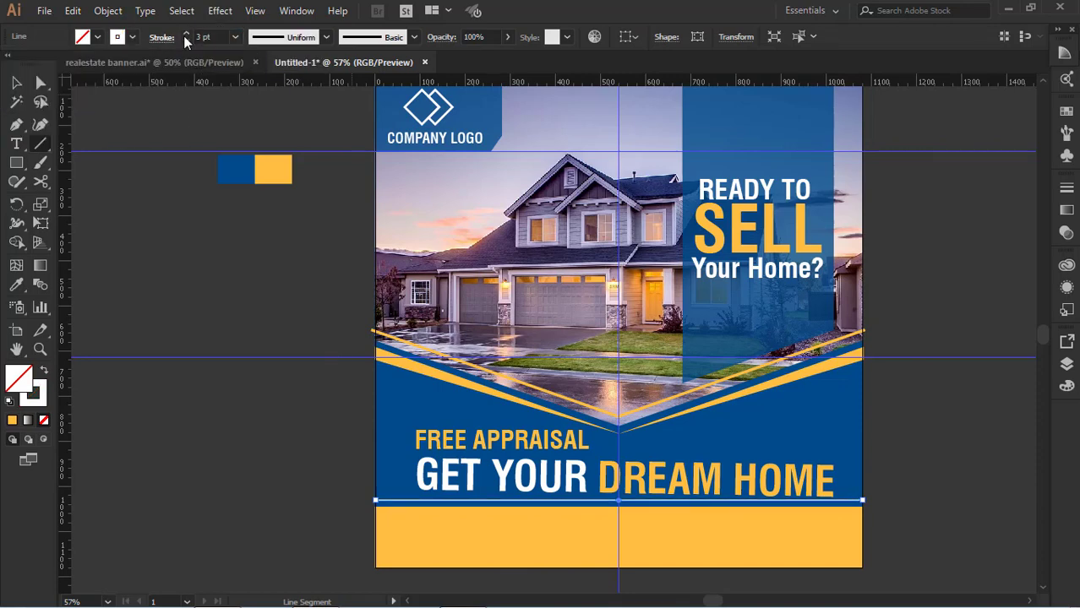
left_click(17, 83)
left_click(78, 205)
scroll(652, 445, "down", 1)
left_click(674, 464)
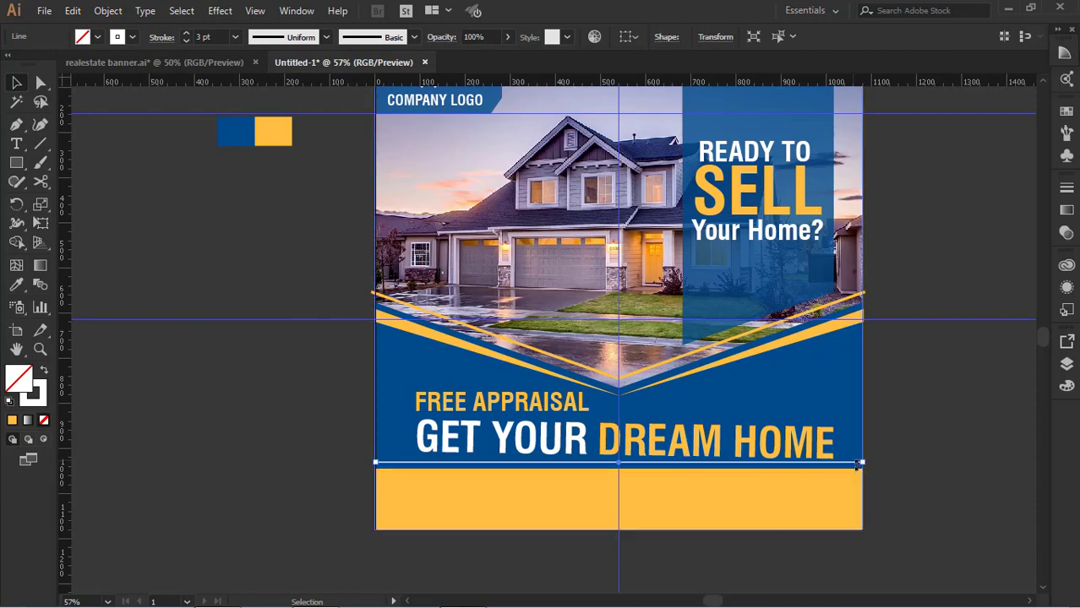
Move the grouped "Call Now" phone and website text onto the yellow band, centred across the banner width
scroll(863, 469, "down", 2)
scroll(863, 469, "up", 5)
left_click_drag(322, 454, 693, 351)
left_click_drag(132, 415, 399, 489)
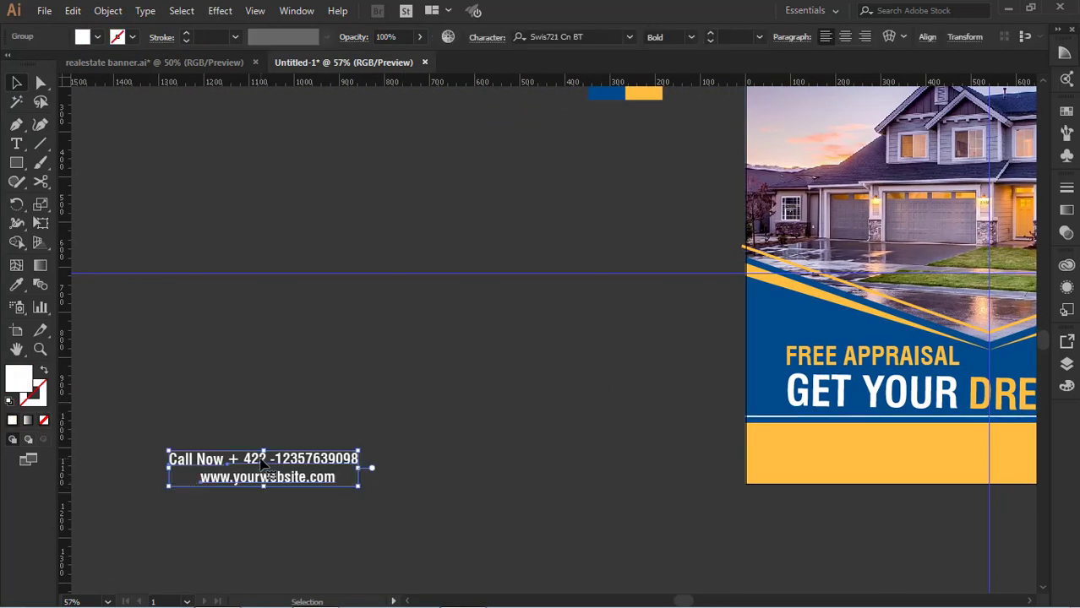
left_click_drag(261, 462, 760, 443)
left_click_drag(930, 522, 413, 524)
left_click_drag(338, 459, 530, 466)
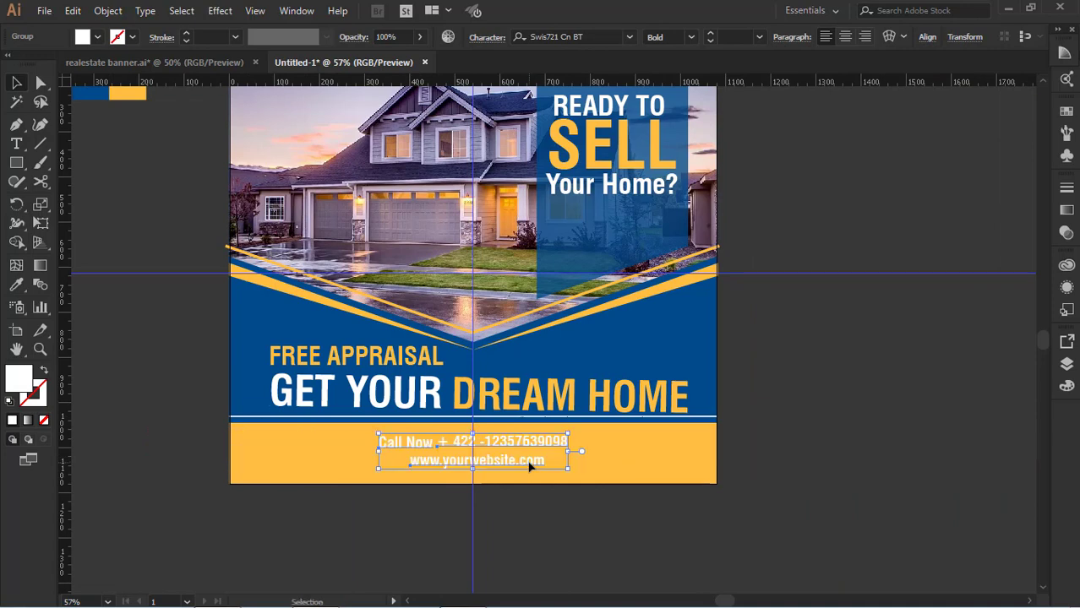
Fill the contact text group on the yellow band with black
left_click(16, 285)
left_click(98, 36)
left_click(44, 63)
scroll(97, 169, "up", 3)
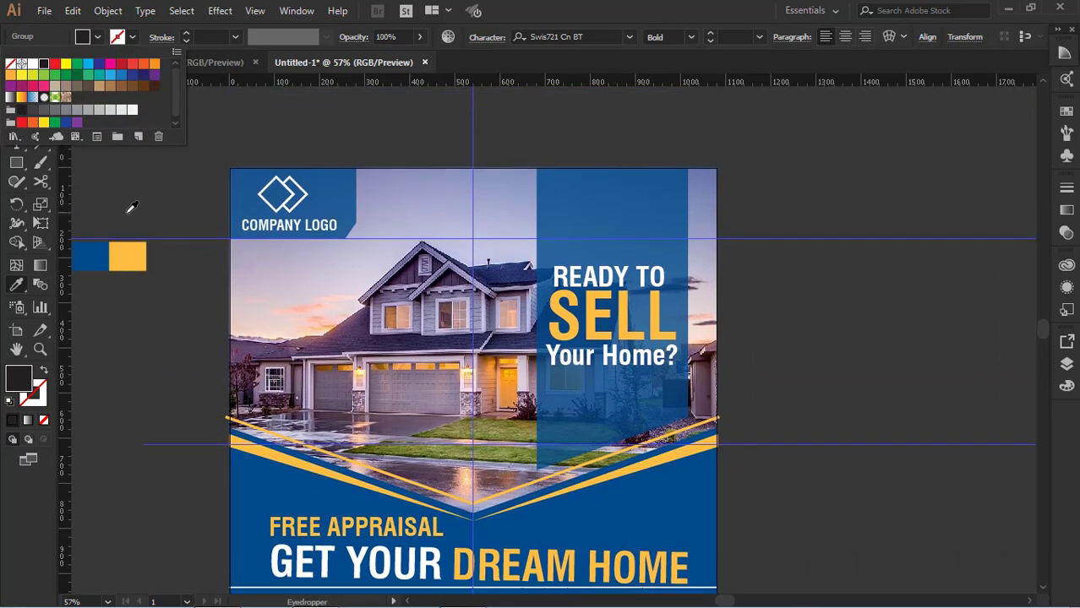
left_click(138, 207)
left_click(17, 82)
scroll(183, 245, "down", 2)
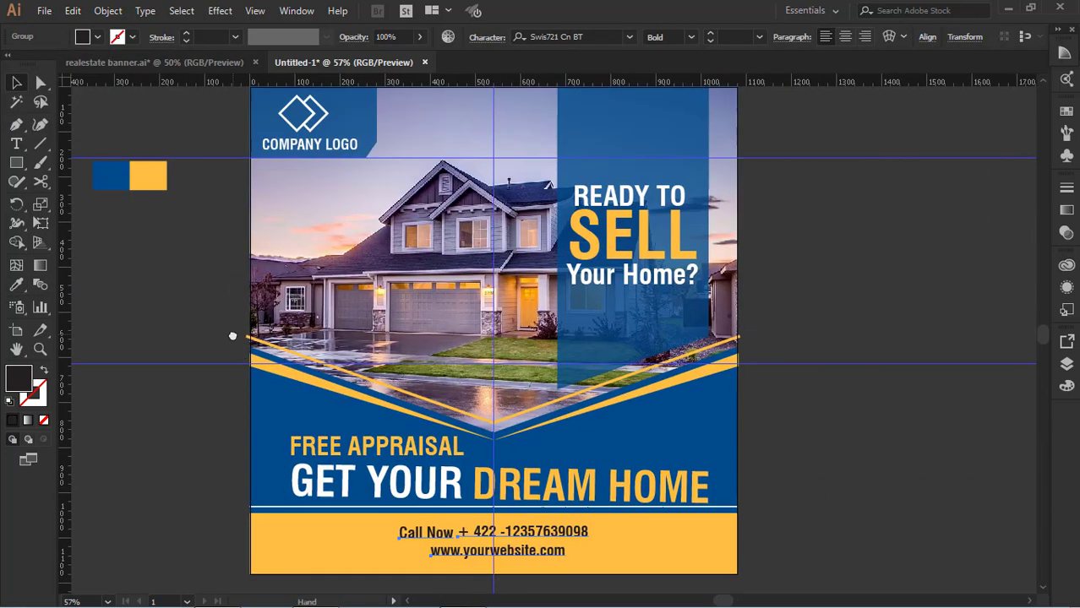
scroll(714, 453, "down", 1)
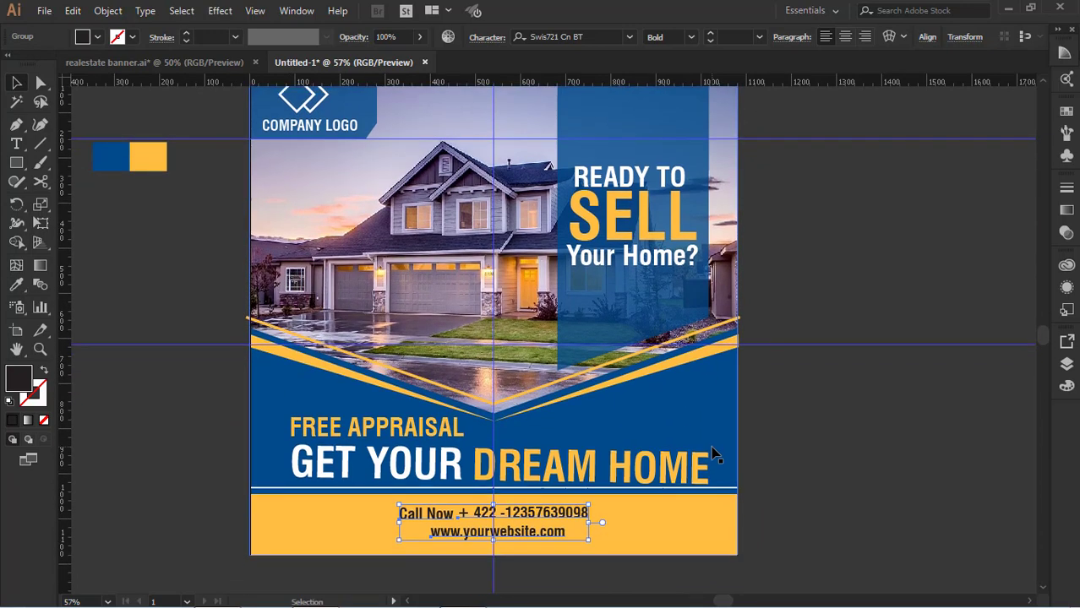
Shift the "READY TO SELL Your Home?" text slightly down within the translucent blue panel
scroll(714, 454, "up", 2)
left_click(583, 296)
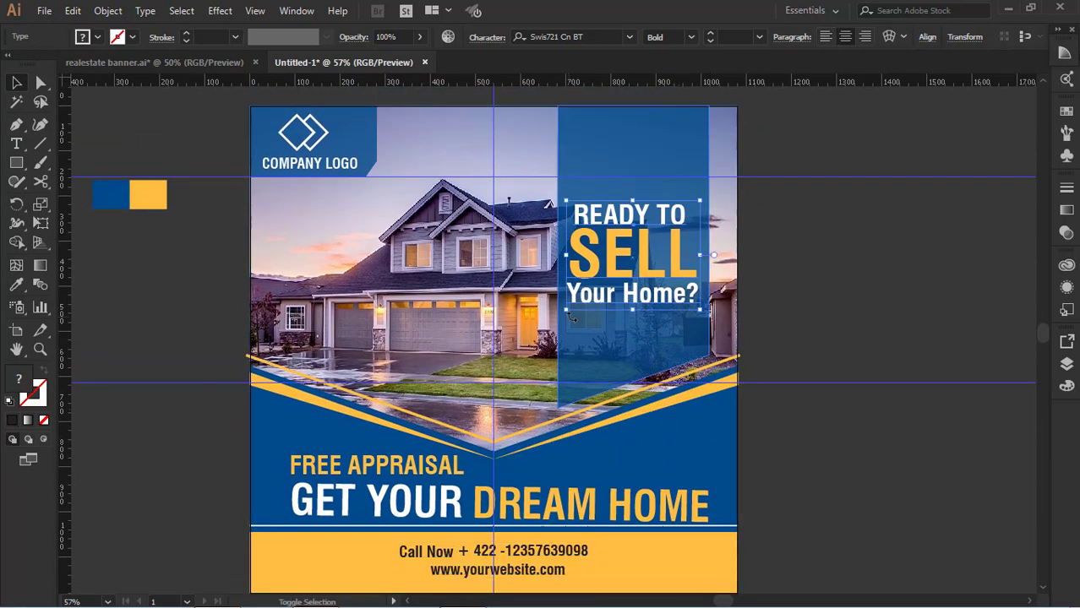
left_click_drag(571, 318, 572, 326)
left_click(807, 323)
left_click(662, 312)
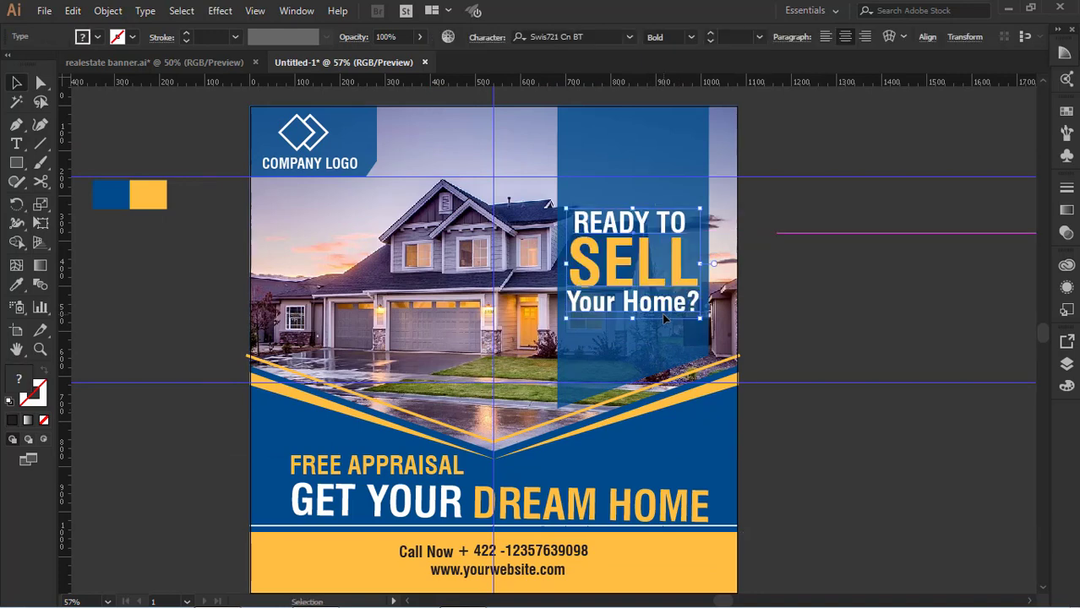
key("Up")
key("Up")
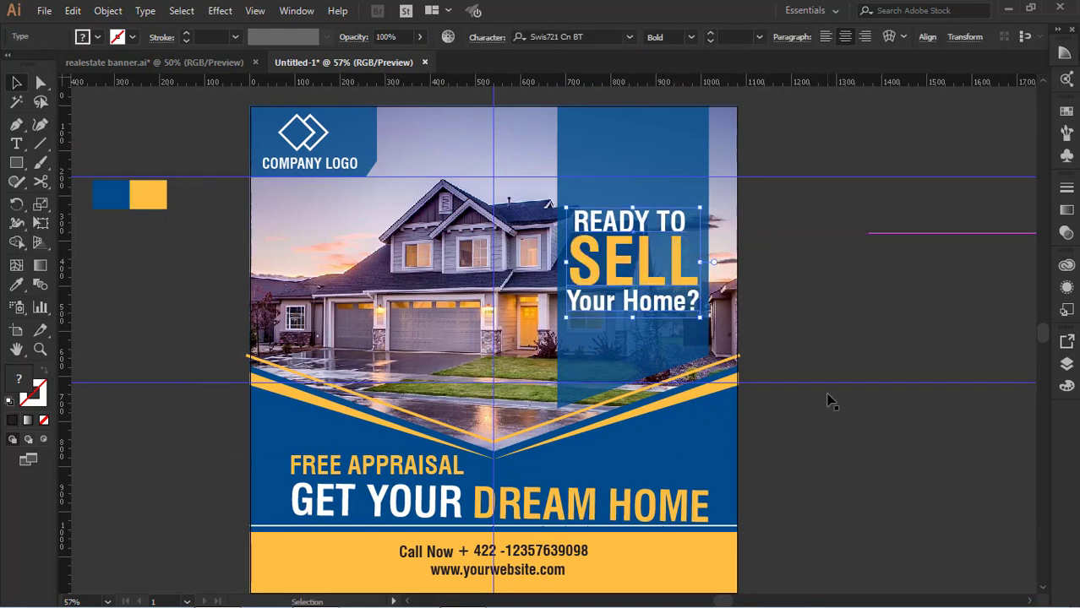
Try shifting the "GET YOUR DREAM HOME" headline up and down below "FREE APPRAISAL", and undo the last move
left_click(831, 460)
scroll(831, 460, "down", 1)
left_click_drag(680, 507, 678, 490)
left_click(816, 492)
left_click_drag(616, 470, 615, 486)
left_click(846, 437)
key("ctrl+z")
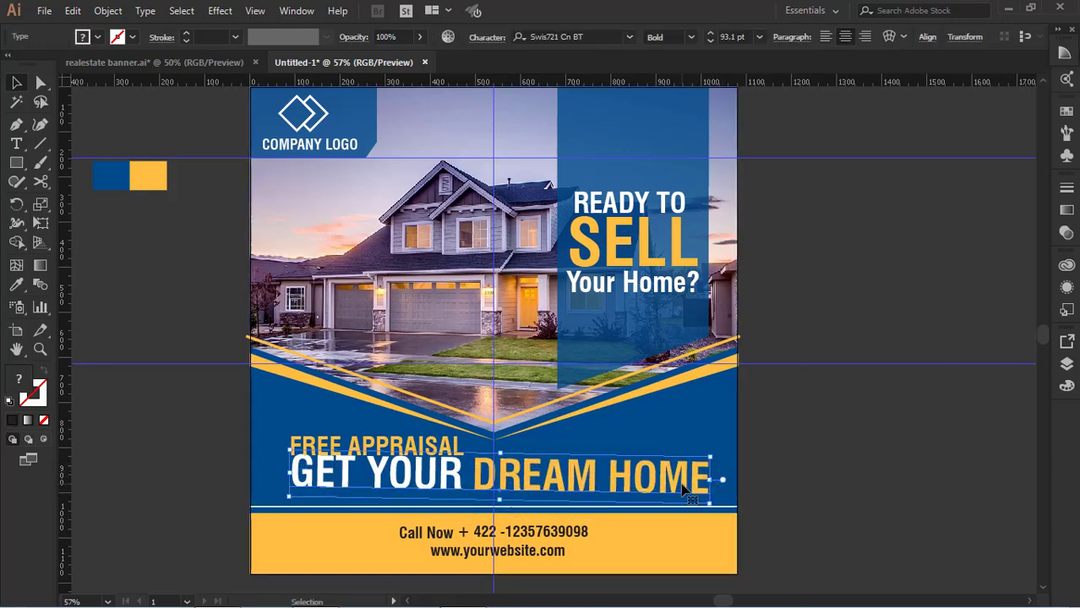
Try to level the tilted "GET YOUR DREAM HOME" headline by rotating it slightly beside its place and moving it back
mouse_move(682, 485)
left_mouse_down()
mouse_move(681, 496)
mouse_move(718, 511)
left_mouse_up()
left_click(707, 479)
left_click_drag(674, 490, 899, 346)
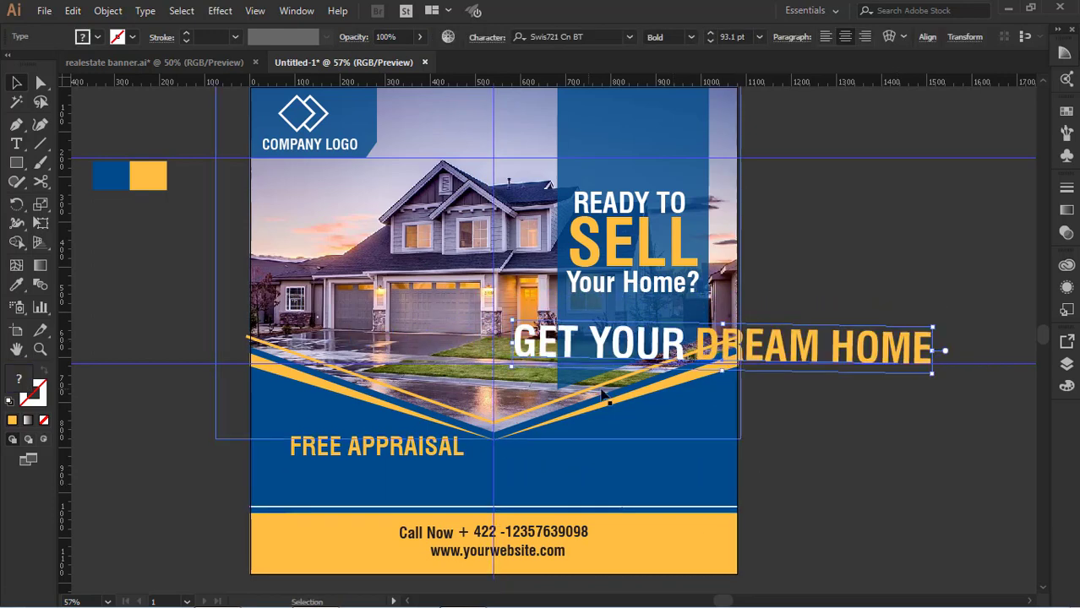
left_click_drag(505, 369, 506, 373)
left_click(764, 415)
left_click_drag(813, 349, 623, 484)
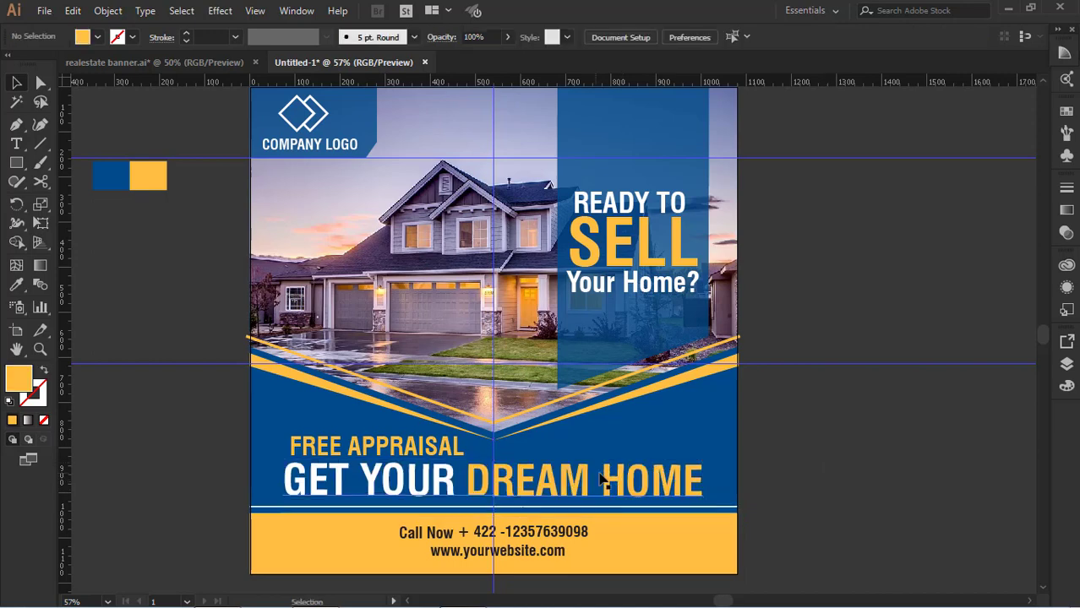
Copy the full "GET YOUR DREAM HOME" text with its colours and paste it as a new text object beside the banner
left_click(16, 144)
left_click_drag(285, 482, 716, 481)
key("ctrl+c")
left_click(829, 264)
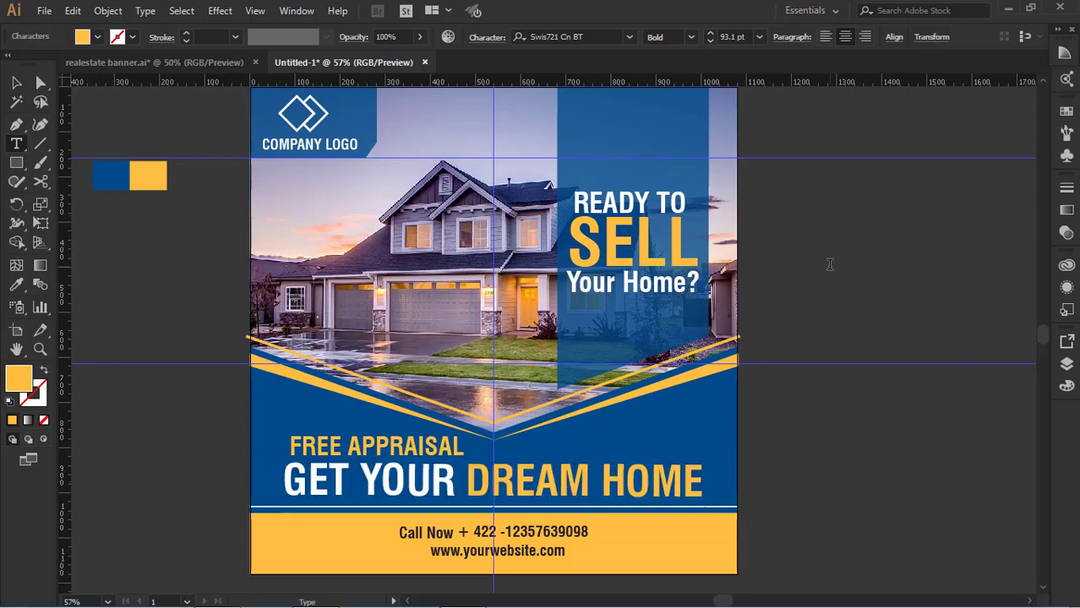
key("Escape")
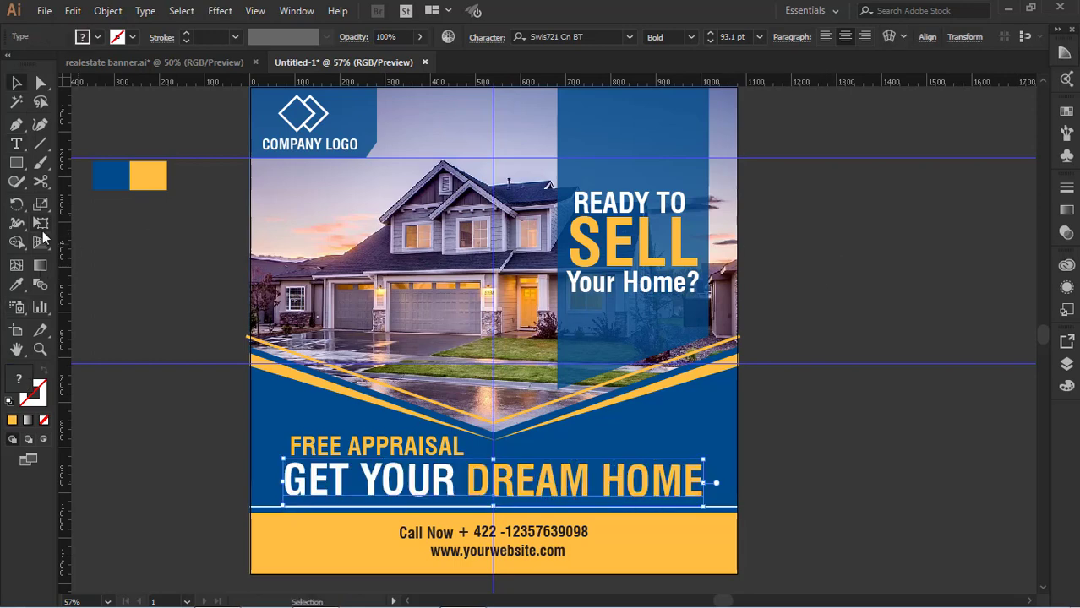
key("t")
left_click(900, 221)
key("ctrl+v")
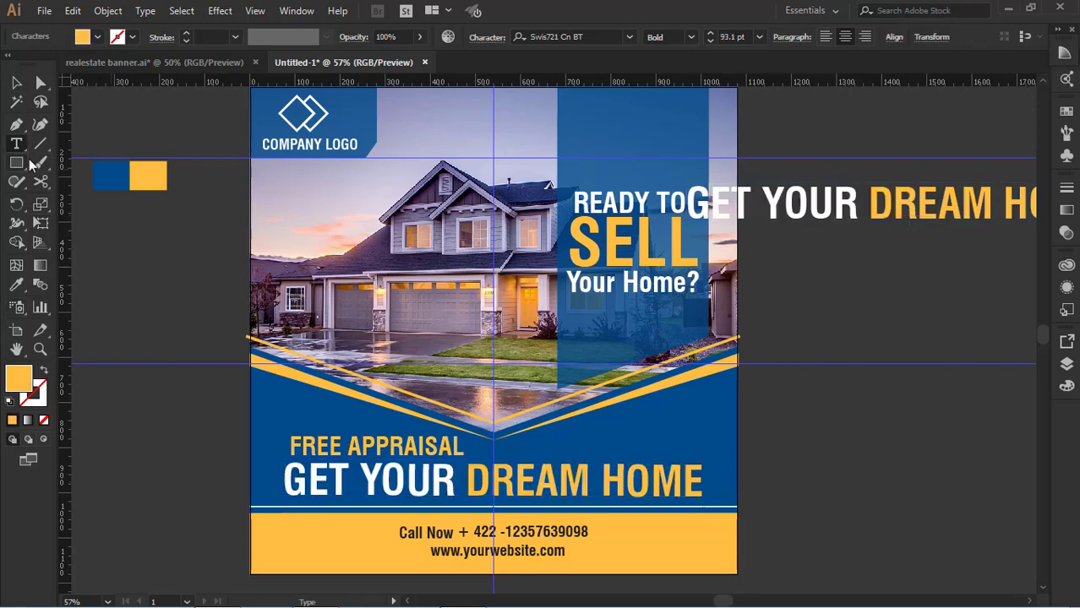
Delete the old headline and place the pasted copy beneath "FREE APPRAISAL", with their left ends aligned
key("Escape")
left_click(426, 485)
key("Delete")
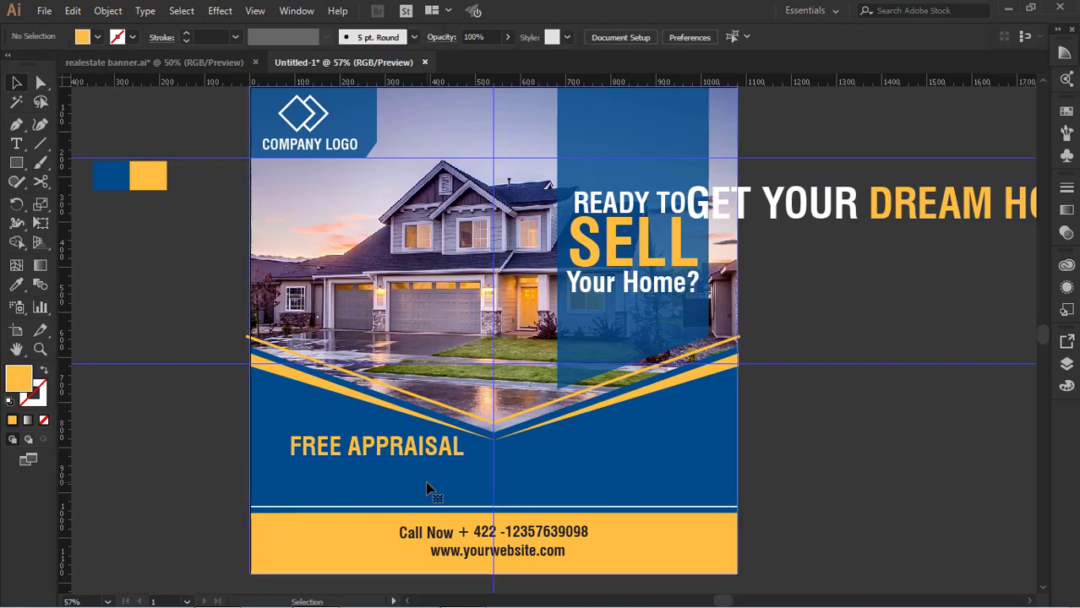
left_click_drag(886, 212, 519, 489)
Nudge the contact text group slightly down within the yellow band
left_click(521, 520)
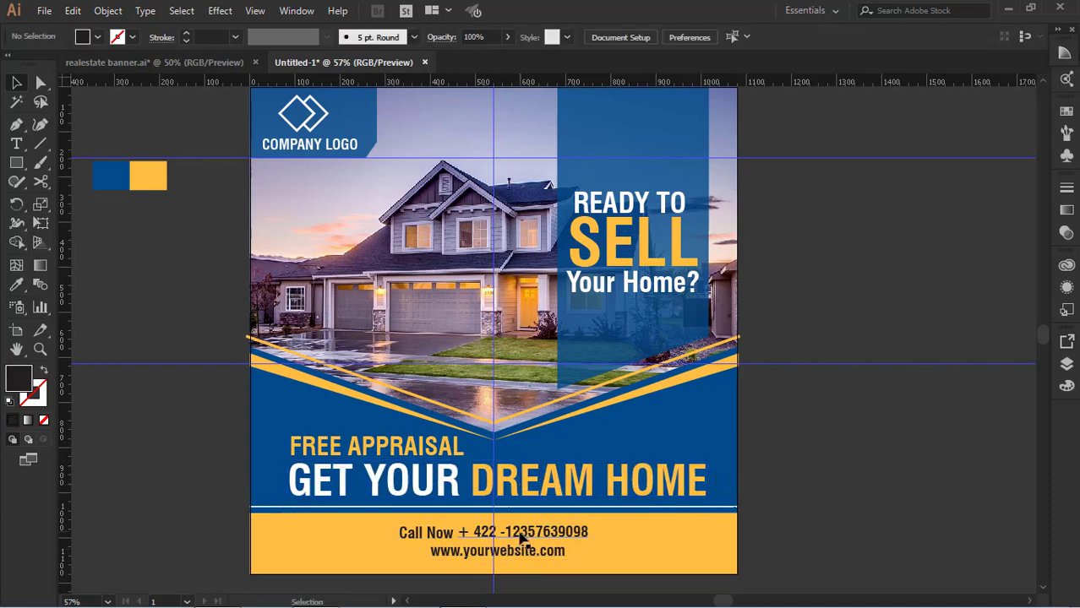
left_click(522, 538)
left_click(820, 499)
scroll(816, 499, "down", 1)
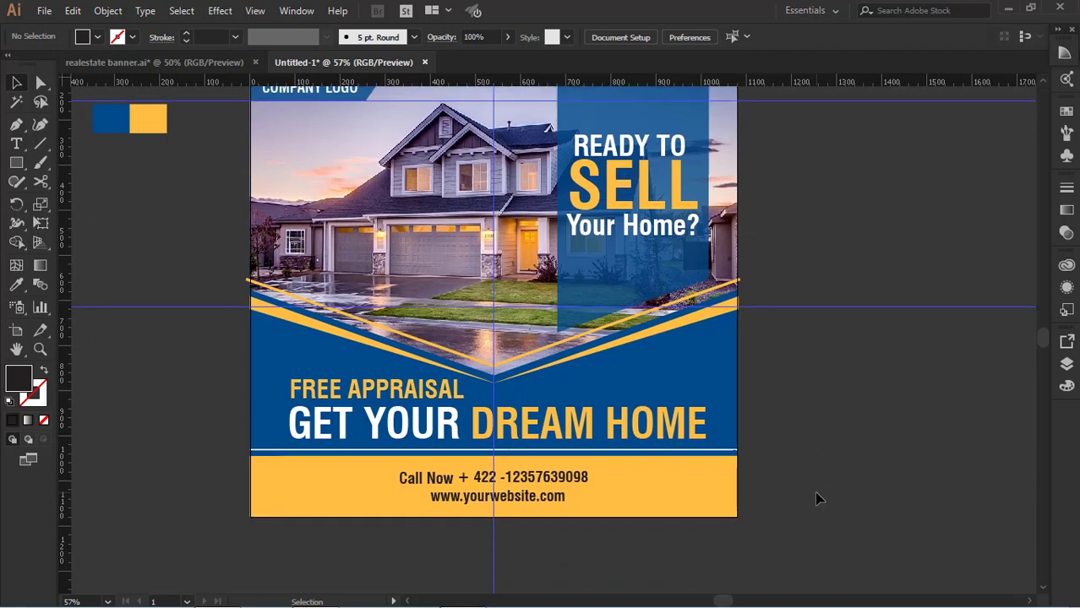
scroll(807, 338, "up", 3)
scroll(803, 310, "down", 2)
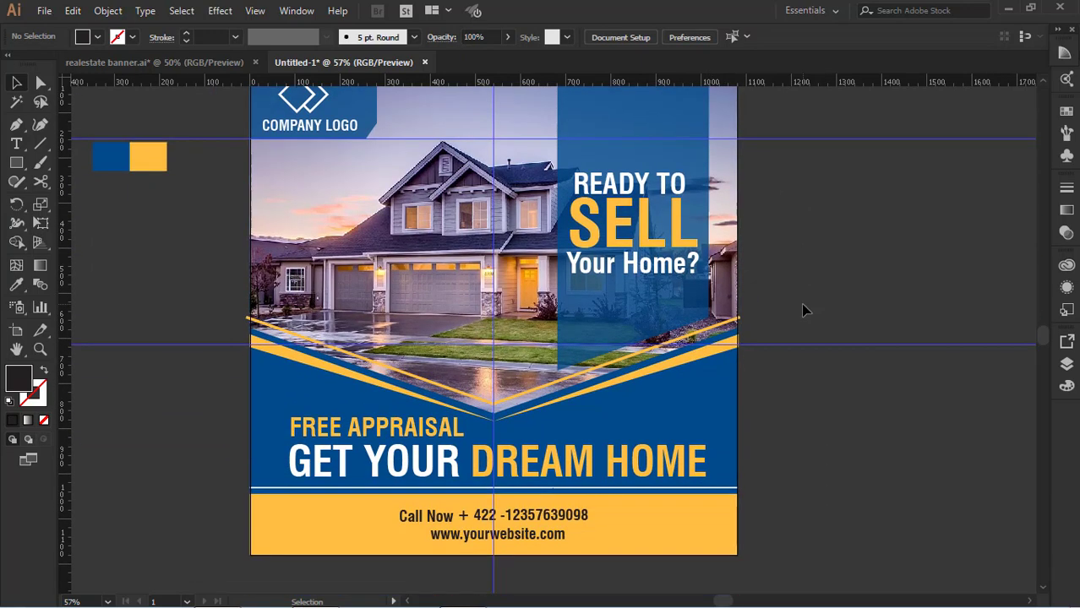
scroll(802, 310, "down", 1)
scroll(885, 443, "up", 1)
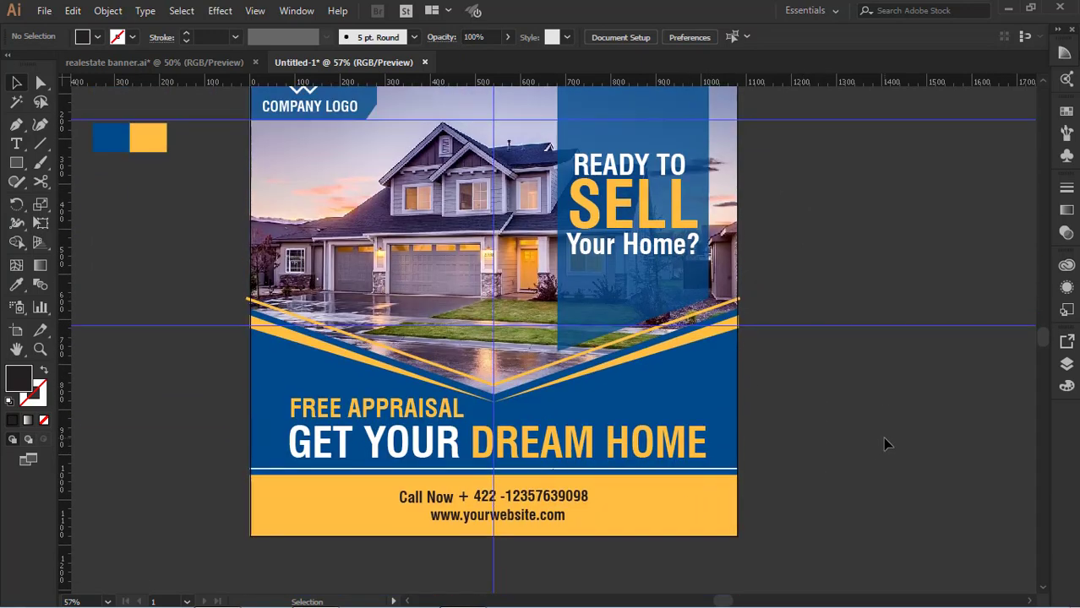
scroll(879, 448, "up", 1)
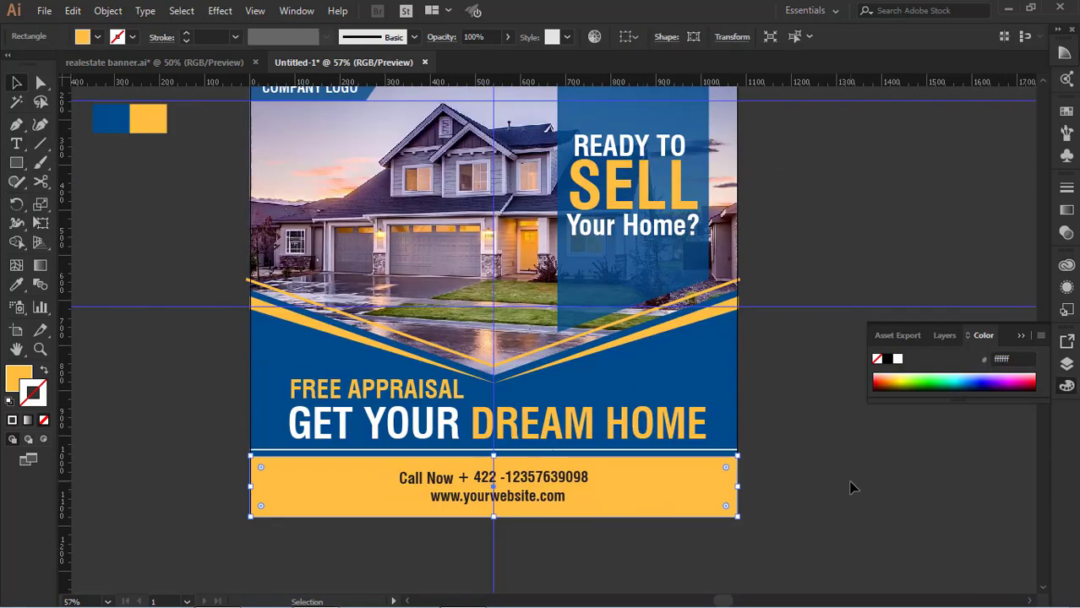
scroll(850, 488, "up", 1)
left_click(848, 486)
scroll(849, 487, "up", 2)
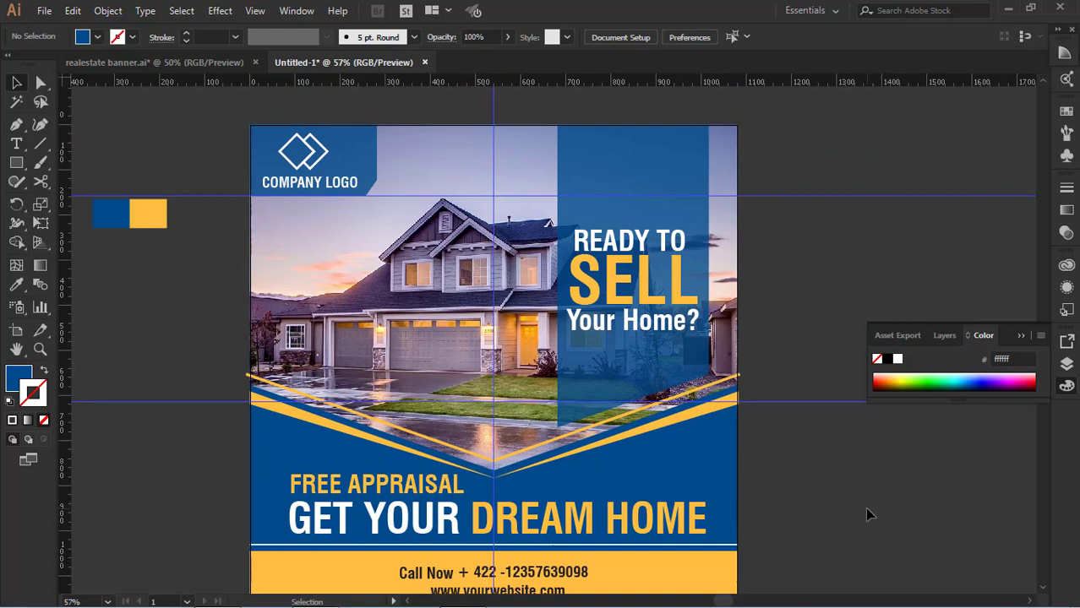
scroll(864, 507, "down", 2)
scroll(725, 479, "up", 2)
left_click(469, 592)
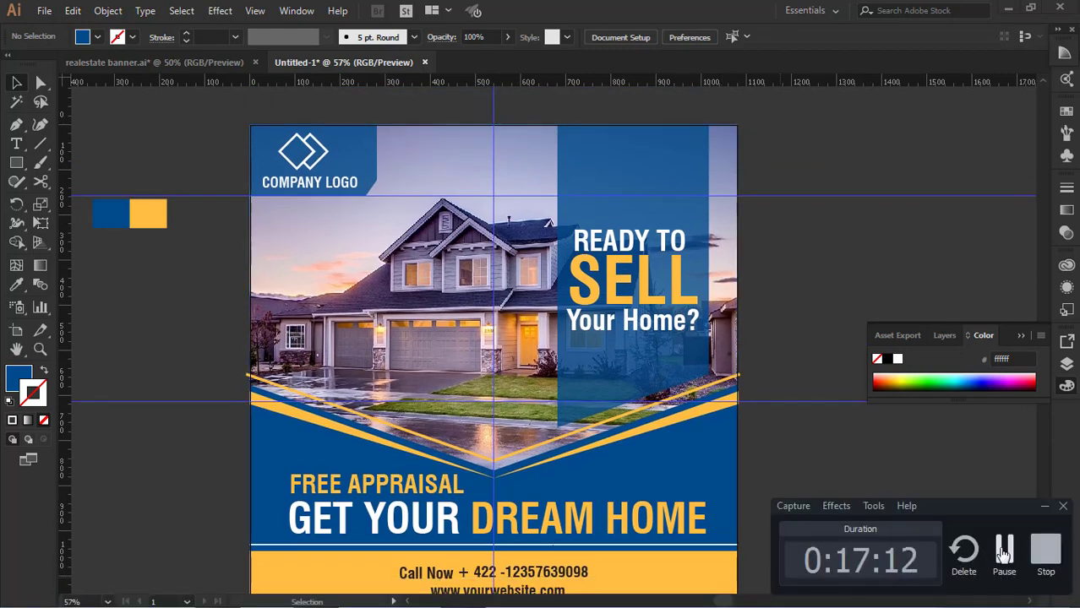
Clear all guides from the document
scroll(743, 541, "down", 2)
left_click(254, 10)
mouse_move(433, 491)
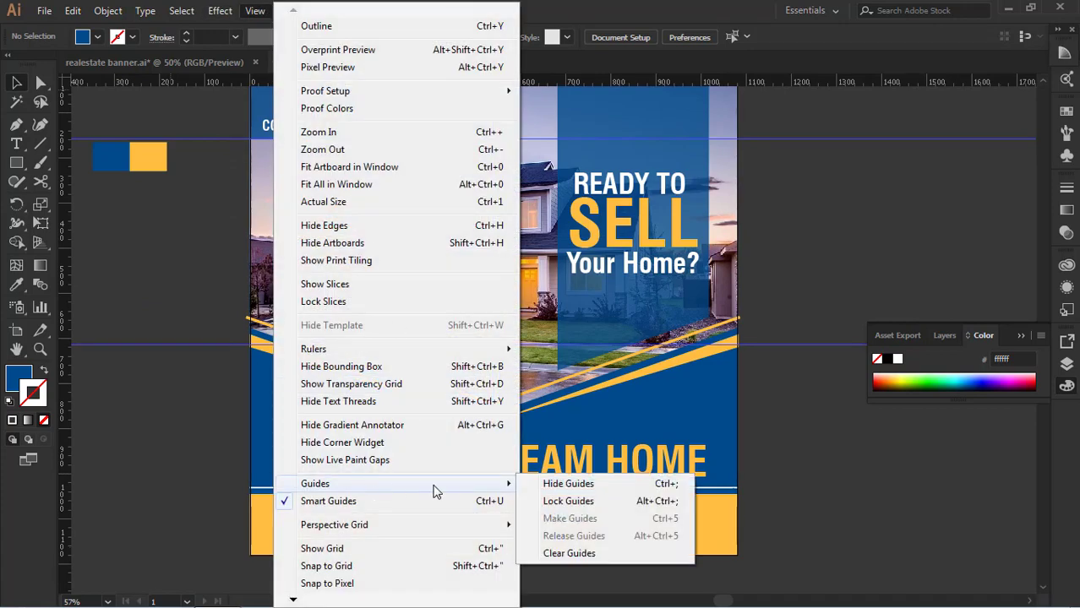
left_click(571, 552)
Preview the banner in full-screen mode, and return to the full-screen mode with the menu bar
key("f")
key("f")
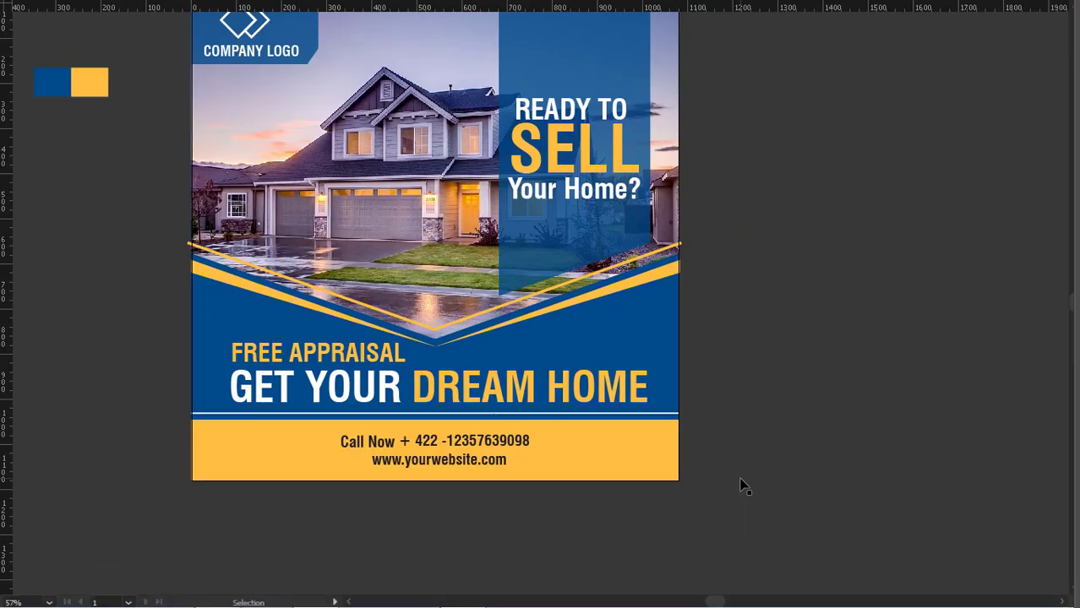
scroll(743, 484, "up", 5)
key("f")
key("f")
scroll(739, 482, "down", 1)
scroll(735, 482, "down", 1)
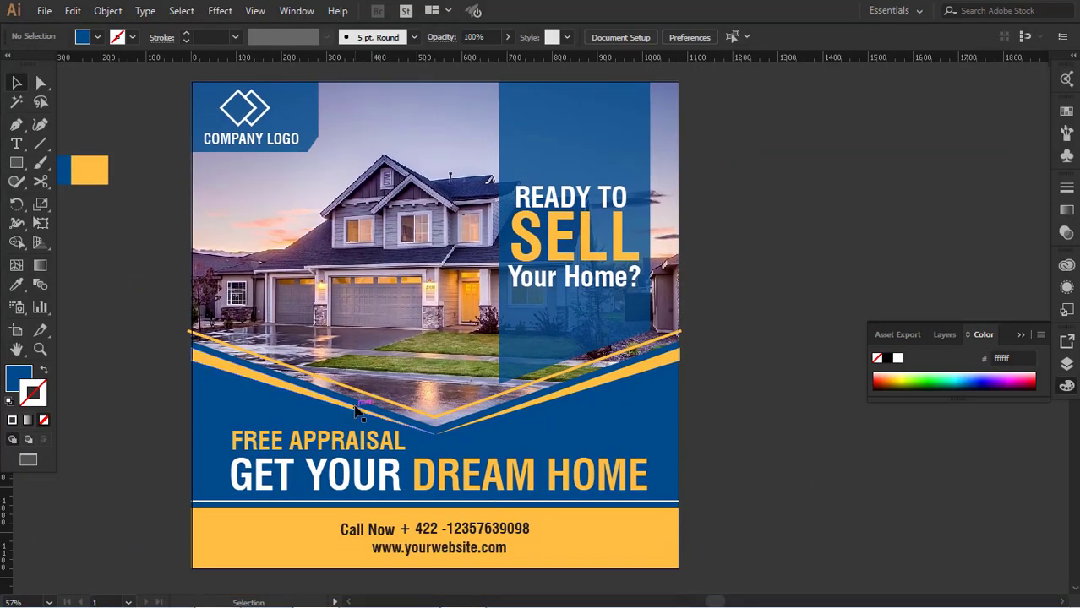
Select every element of the banner and group them together
left_click_drag(166, 80, 651, 376)
left_click(485, 556)
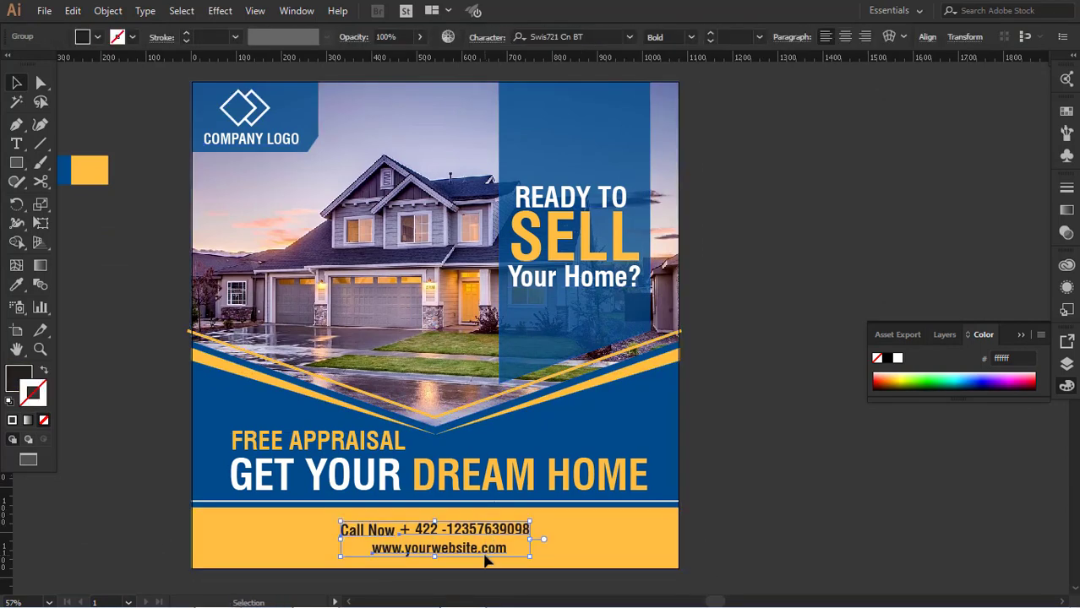
left_click(752, 525)
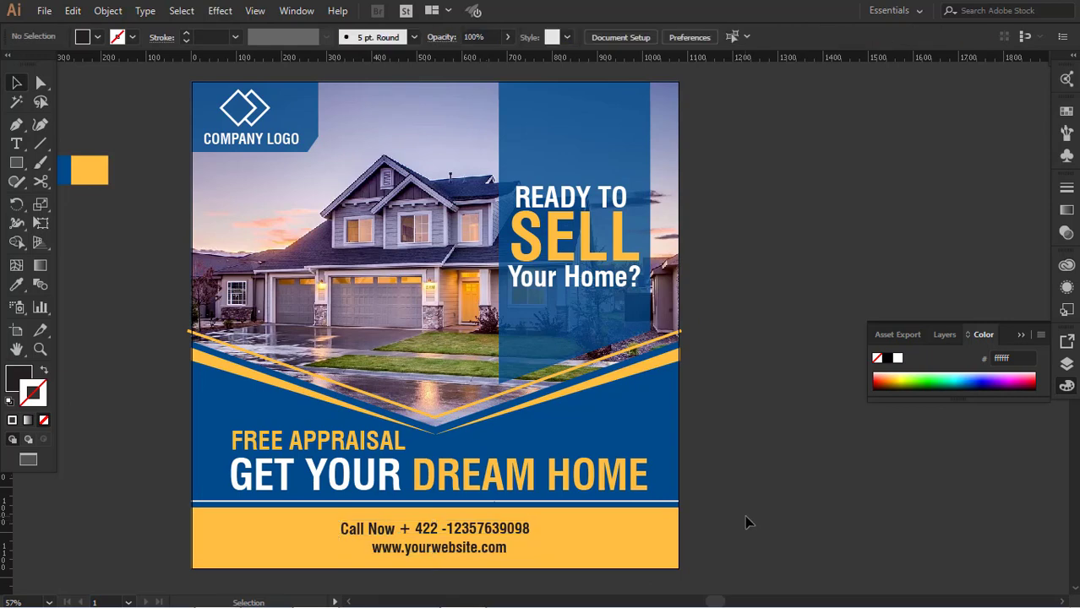
scroll(730, 354, "up", 2)
left_click_drag(772, 126, 125, 583)
left_click(747, 505)
Draw a rectangle exactly covering the banner's square artboard
left_click(16, 164)
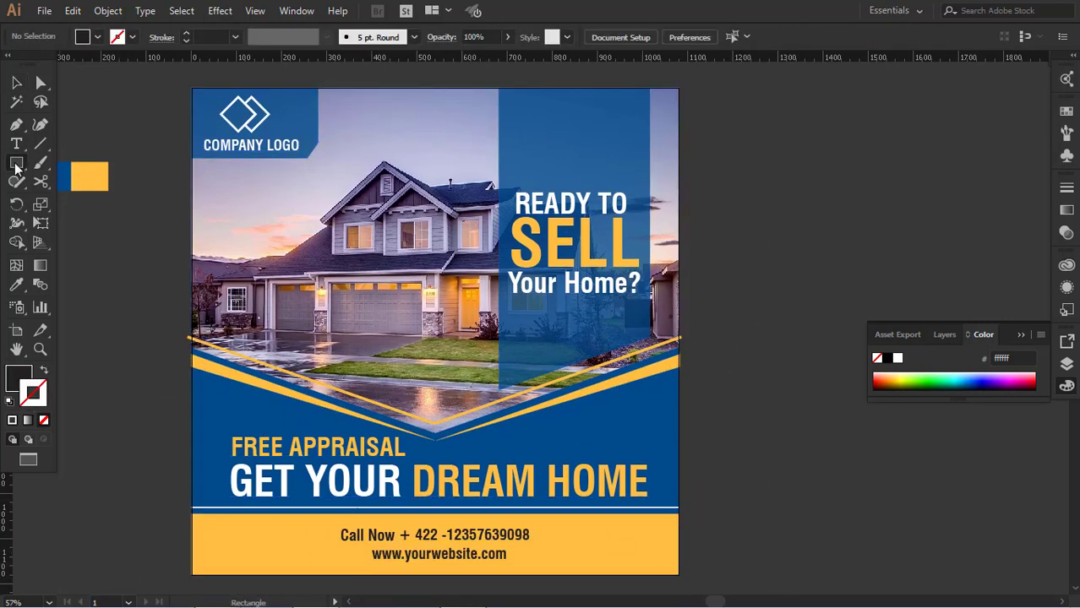
left_click_drag(194, 88, 678, 575)
left_click(18, 82)
left_click(127, 245)
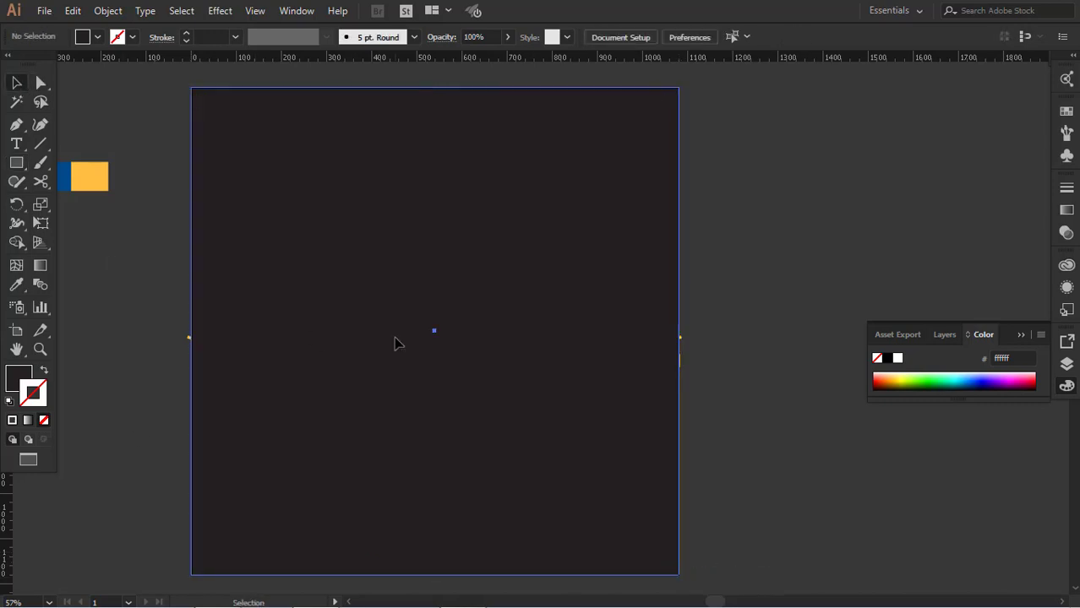
Select the covering rectangle together with the banner group and make a clipping mask from them
left_click(395, 339)
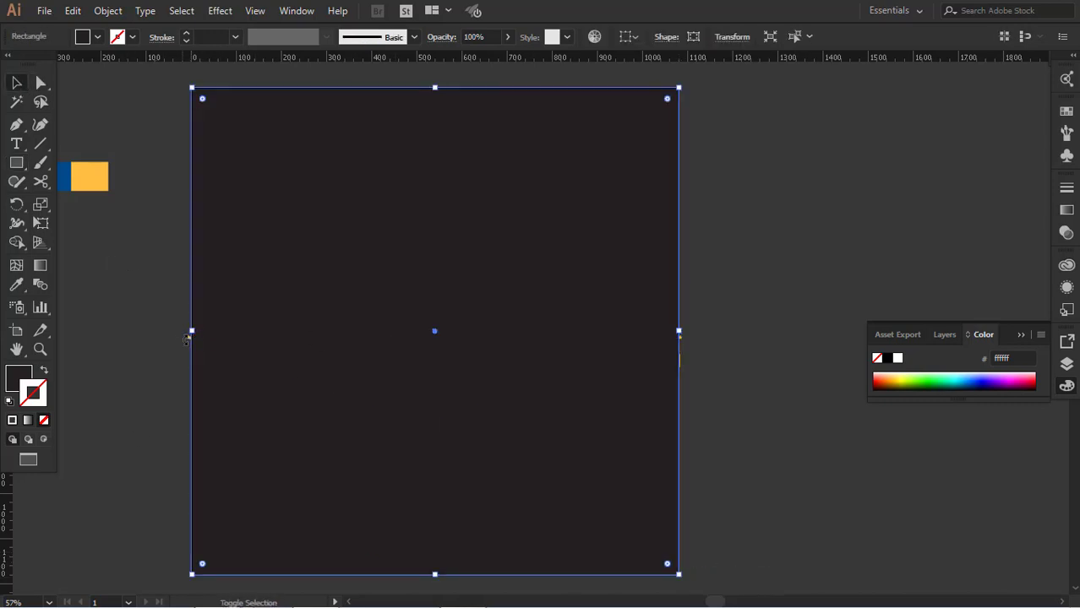
left_click(138, 299)
left_click(191, 338)
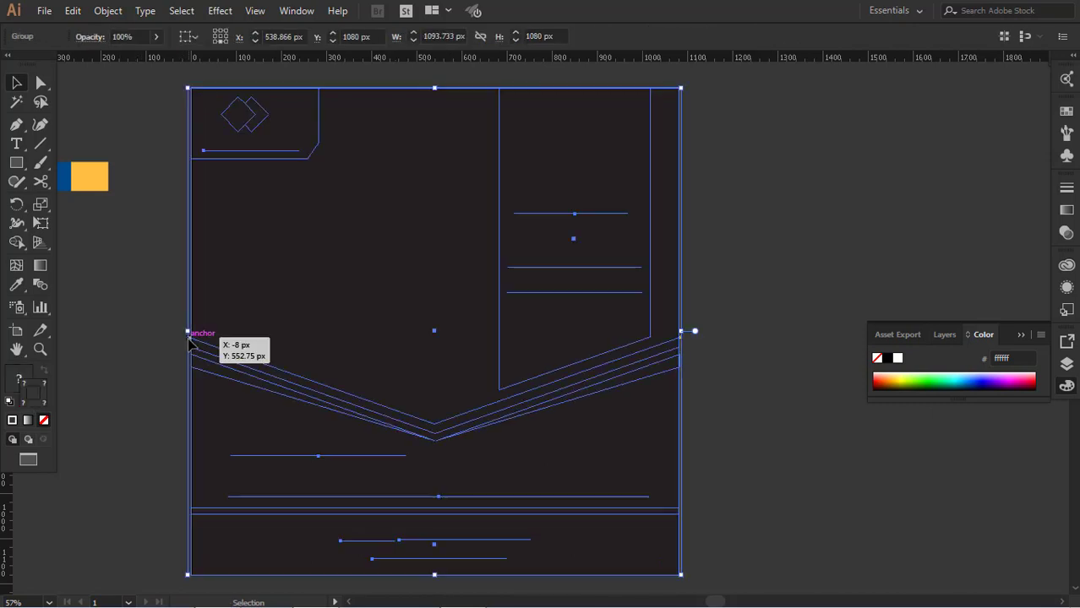
left_click(839, 516)
left_click(285, 338)
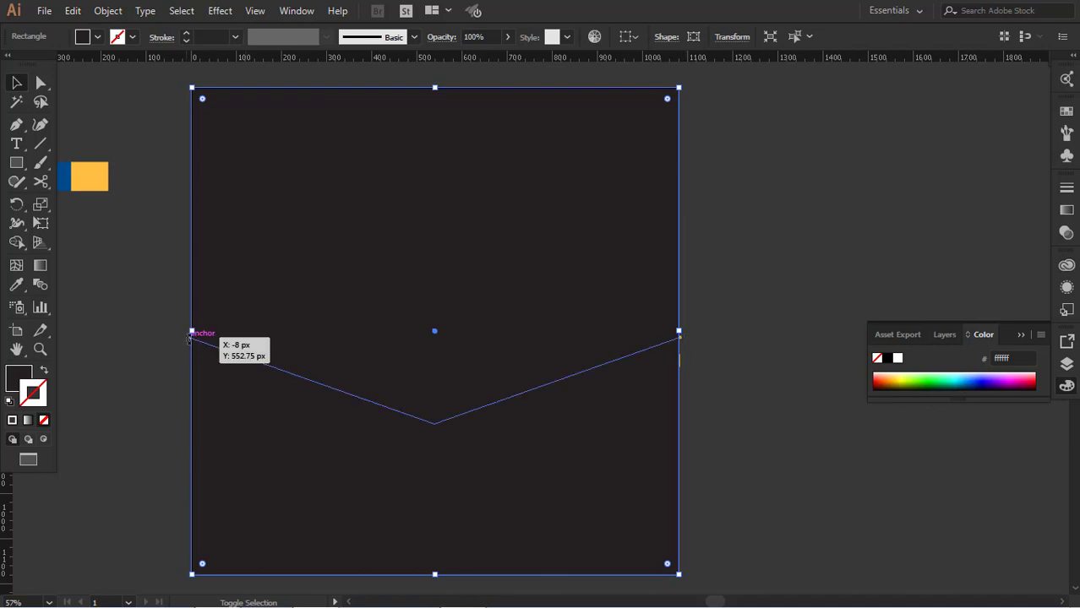
left_click_drag(166, 341, 155, 311)
right_click(221, 367)
left_click(314, 485)
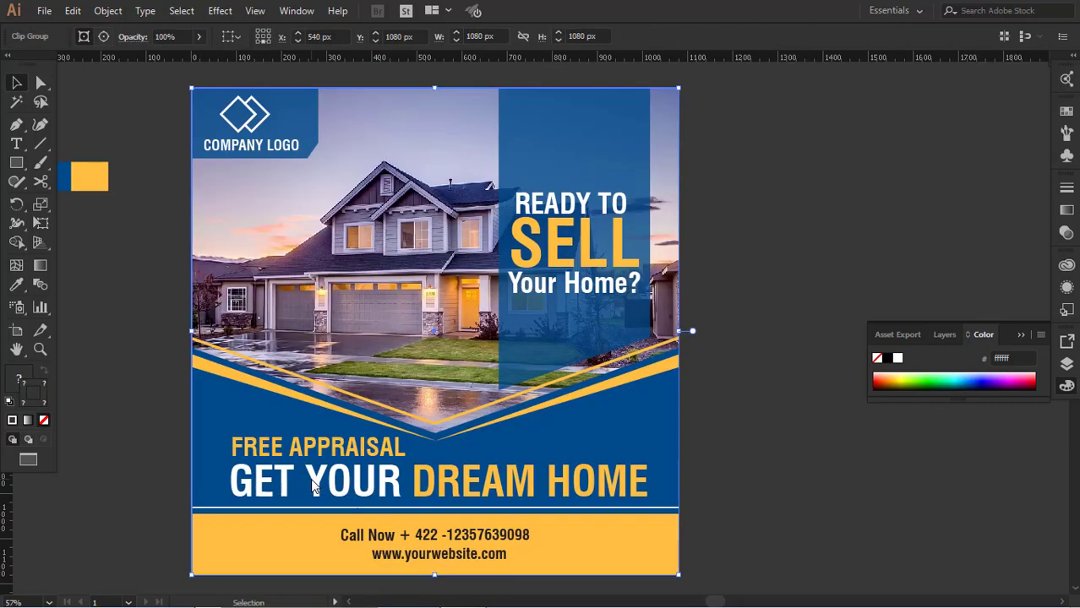
Deselect the clipped banner and examine the finished design in full-screen mode
left_click(760, 464)
scroll(762, 463, "down", 3)
scroll(762, 463, "up", 4)
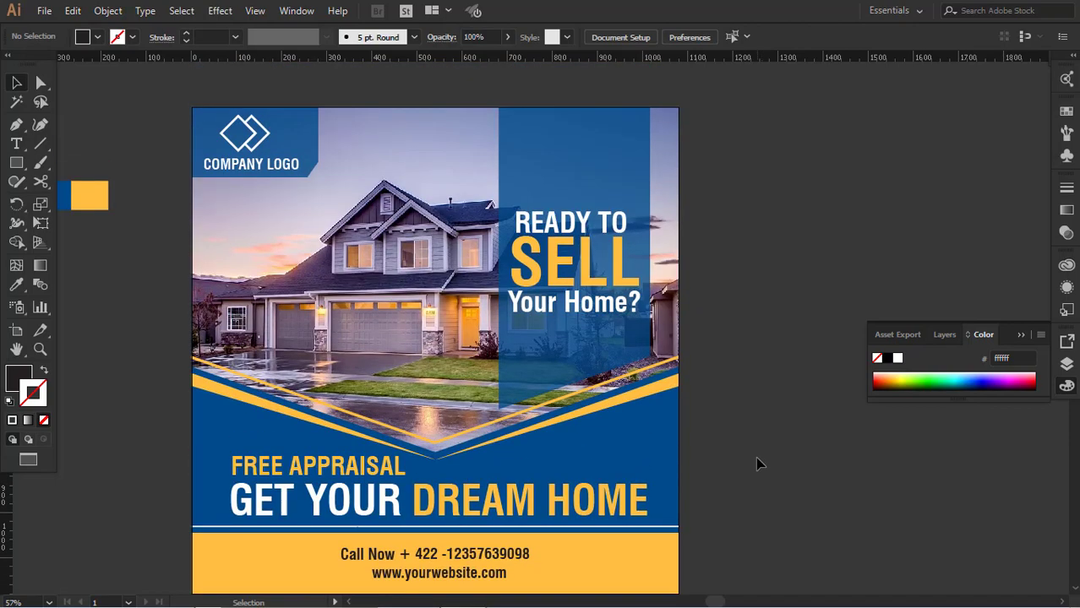
key("f")
key("f")
key("f")
key("f")
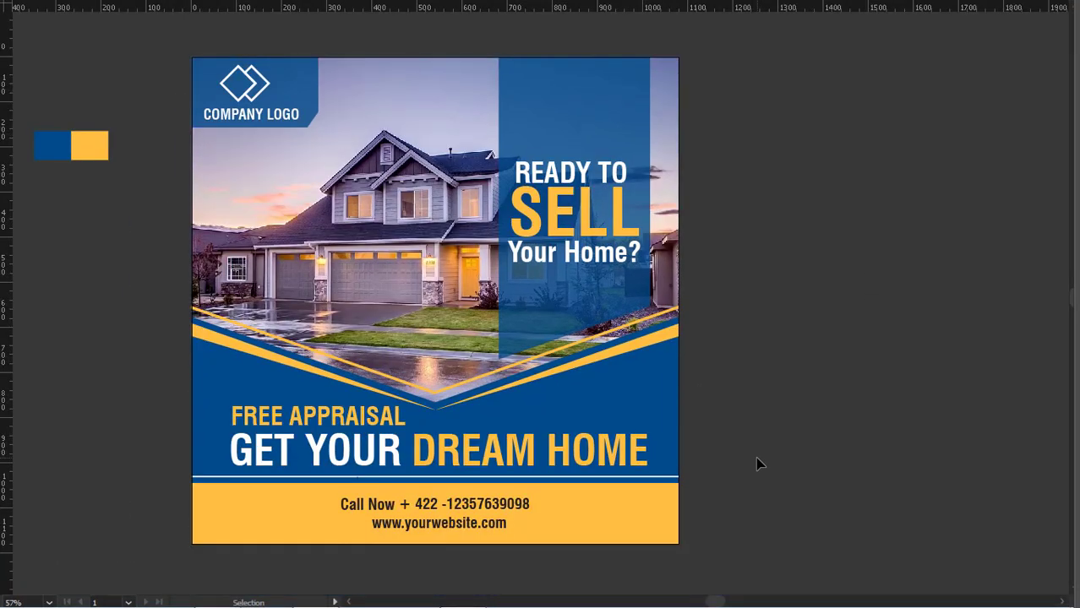
key("f")
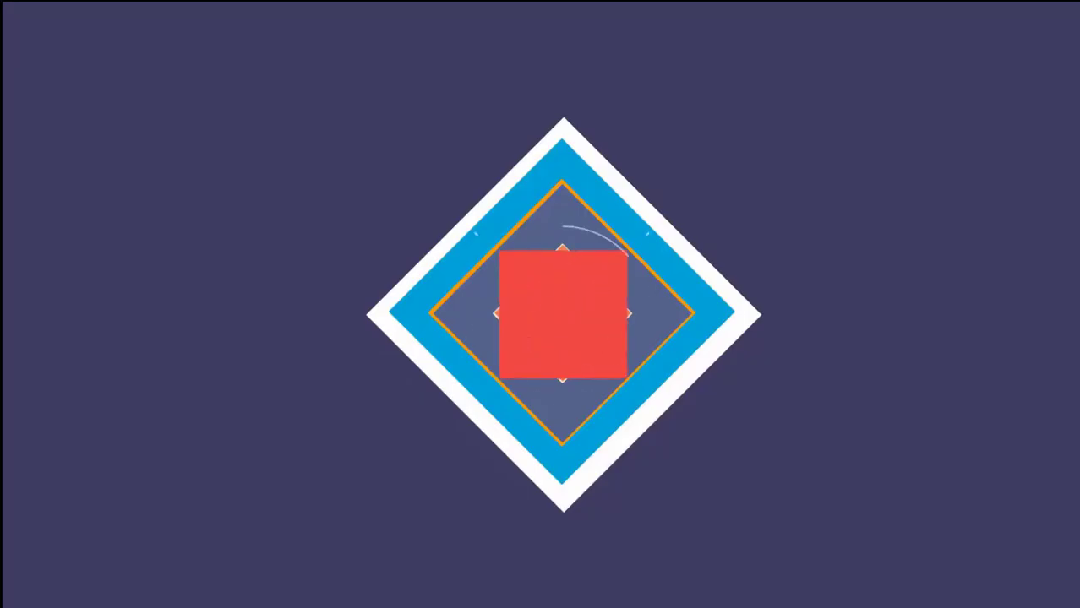